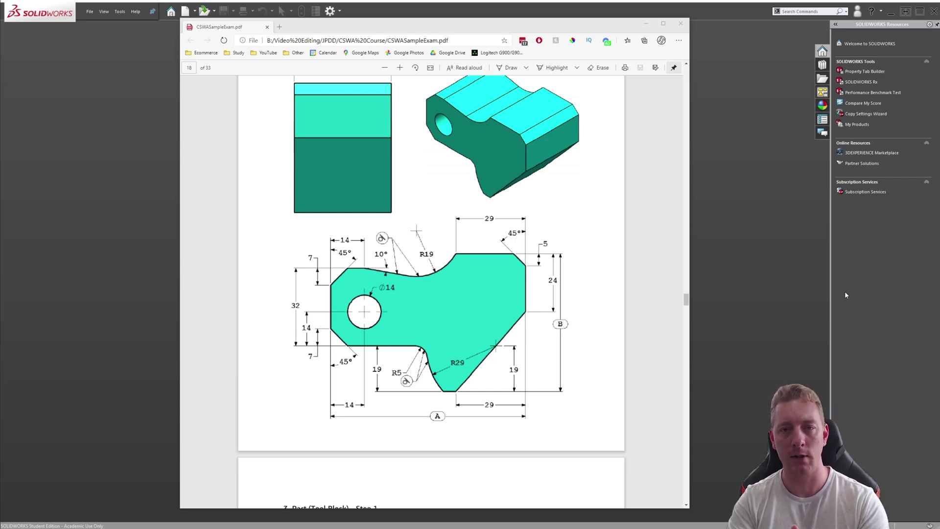
# Step: Scroll the exam PDF back to page 1, the CSWA exam guide cover
pyautogui.scroll(3, 651, 341)
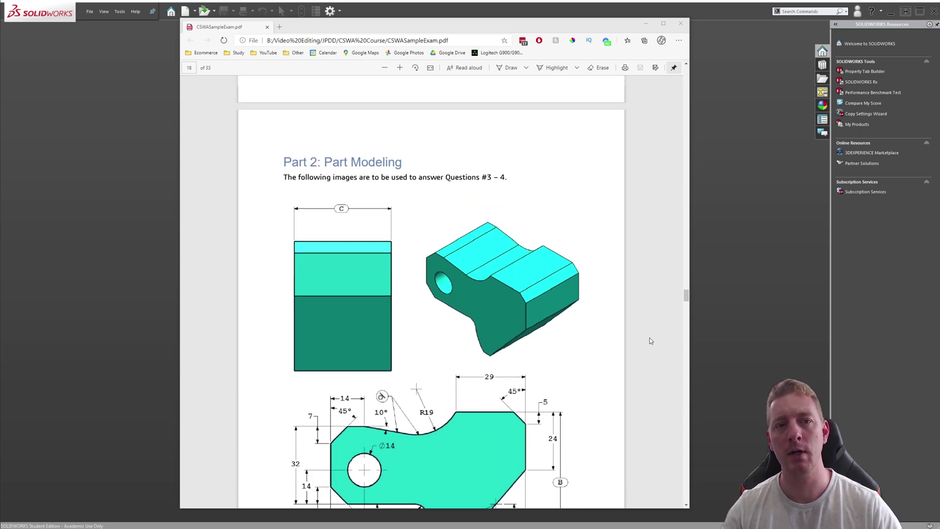
pyautogui.moveTo(687, 297); pyautogui.dragTo(671, 74)
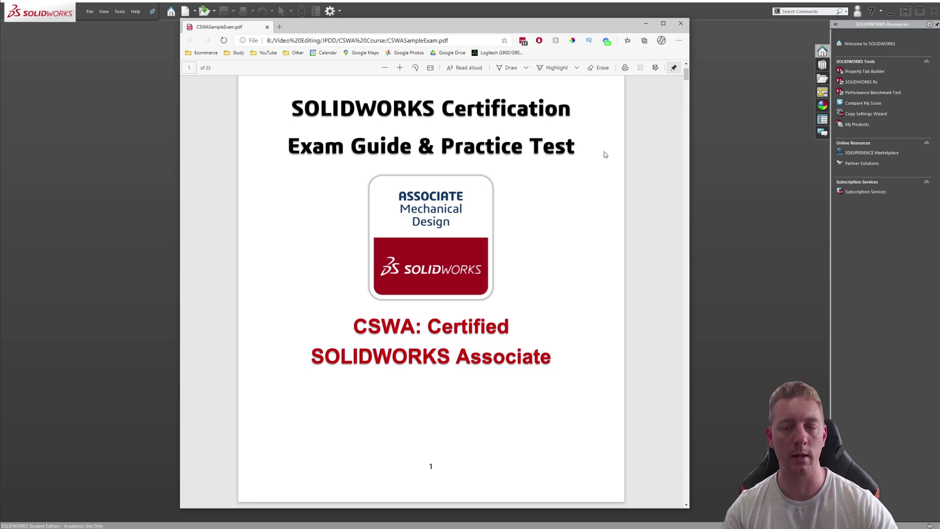
# Step: Page down to the page 18 Part 2 drawing and the page 19 Tool Block question
pyautogui.moveTo(690, 78); pyautogui.dragTo(682, 295)
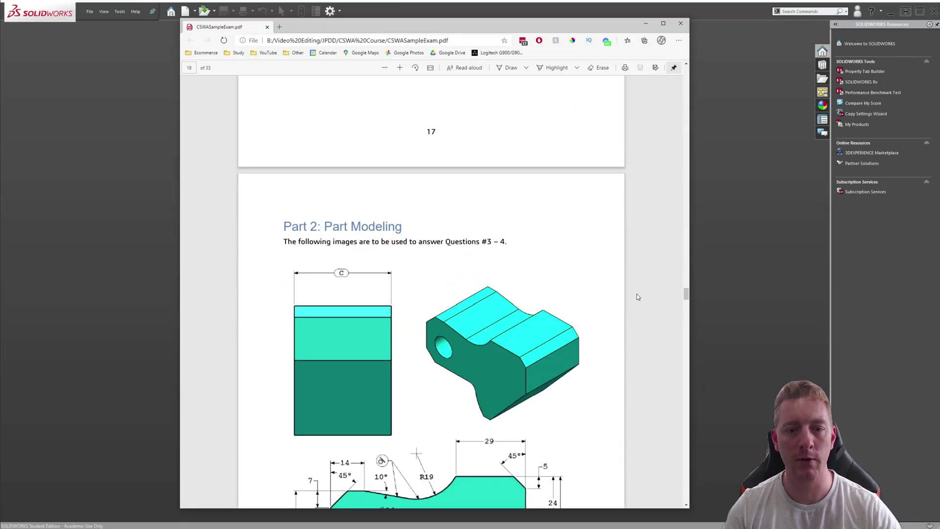
pyautogui.scroll(-3, 636, 296)
pyautogui.scroll(5, 586, 311)
pyautogui.scroll(-3, 586, 311)
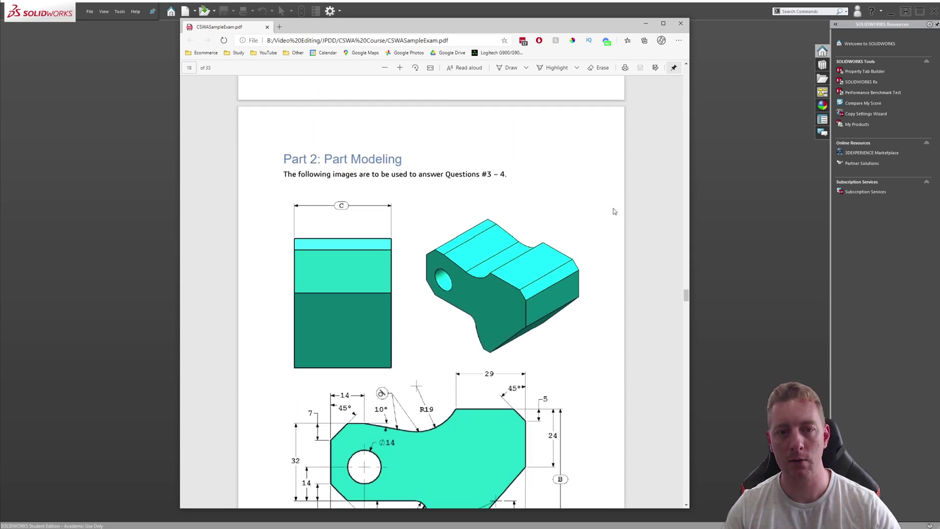
pyautogui.scroll(-2, 586, 237)
pyautogui.scroll(-1, 587, 238)
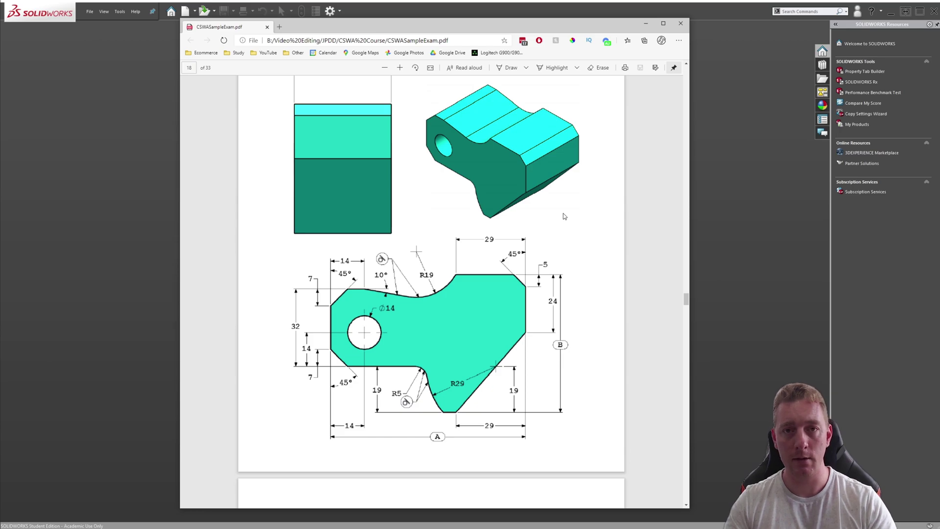
pyautogui.scroll(3, 564, 216)
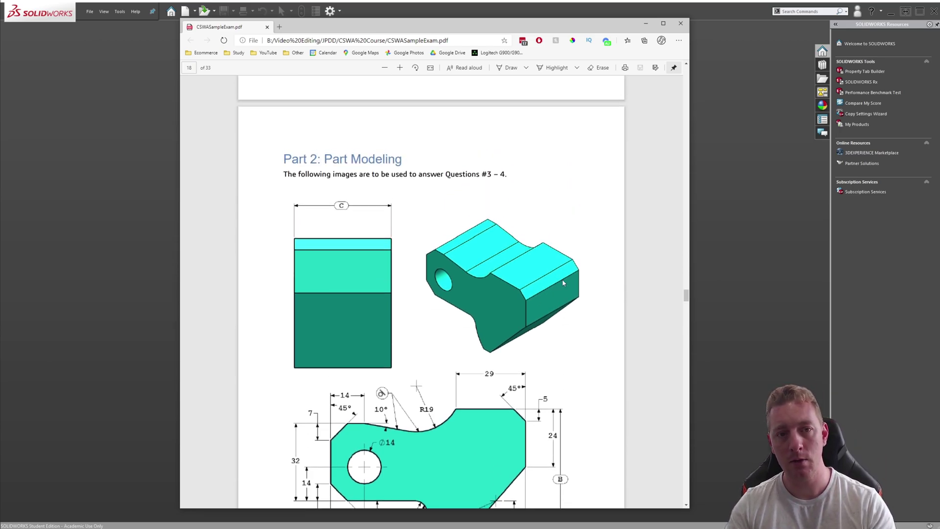
pyautogui.scroll(-3, 539, 303)
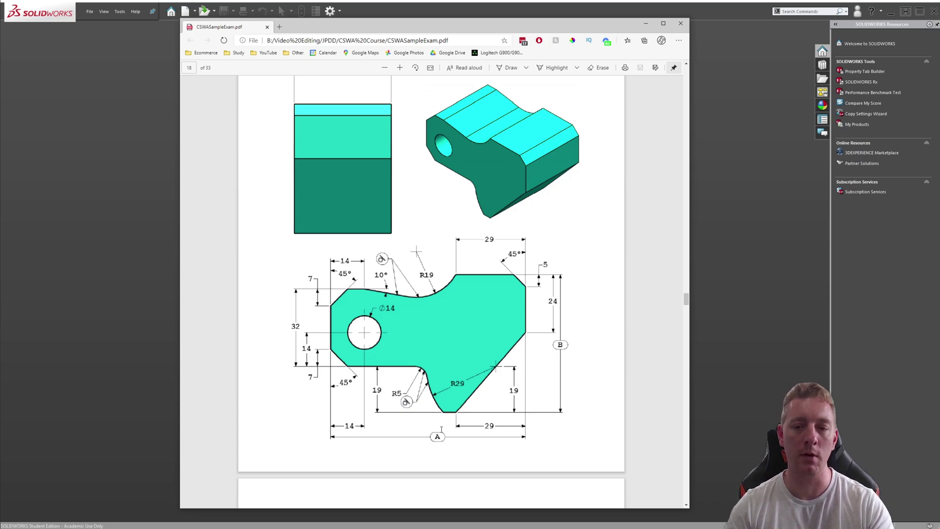
# Step: Scroll back up to the page 18 Part Modeling drawing for Questions #3–4
pyautogui.scroll(-5, 501, 408)
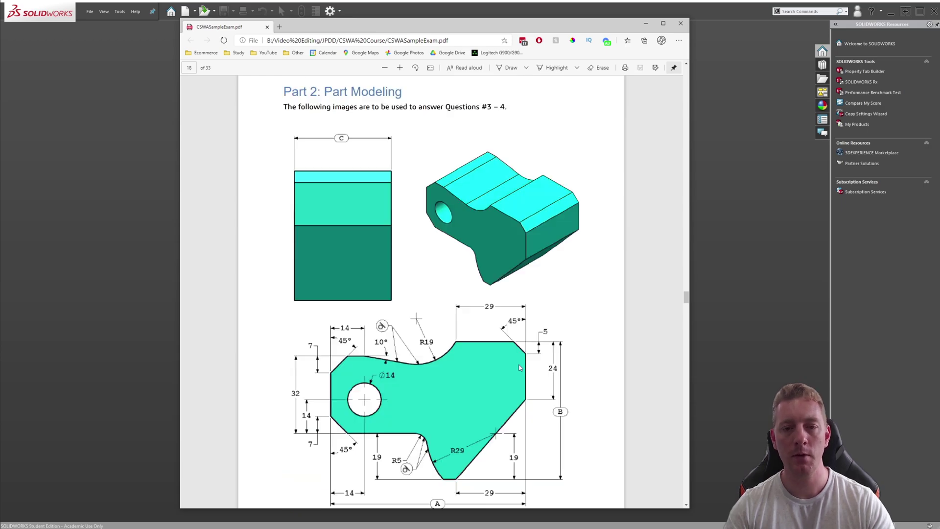
pyautogui.scroll(6, 521, 368)
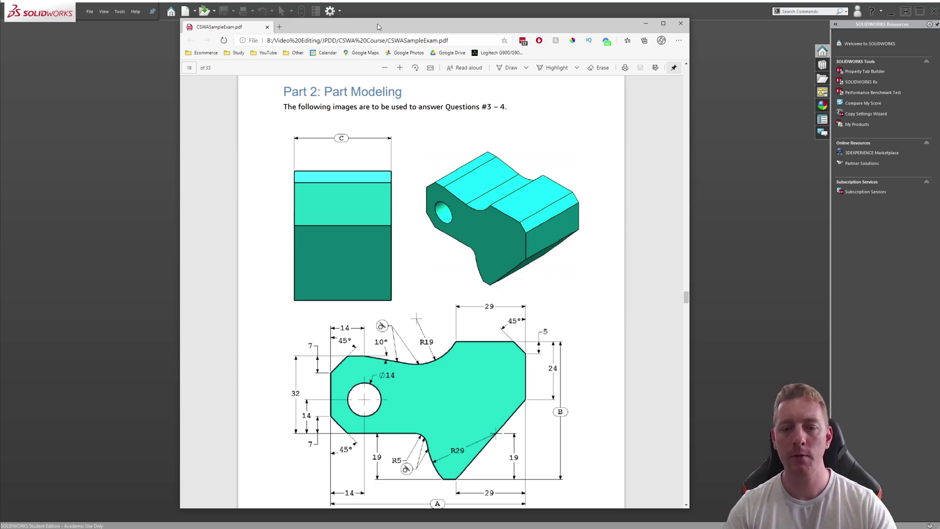
# Step: Create a new Part1 from the Part template, keeping the exam drawing PDF over it
pyautogui.click(646, 24)
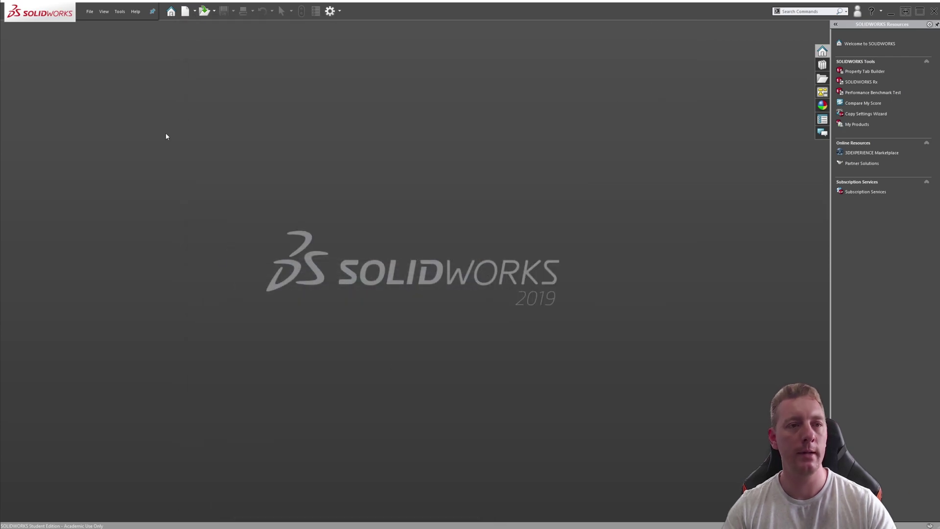
pyautogui.click(185, 12)
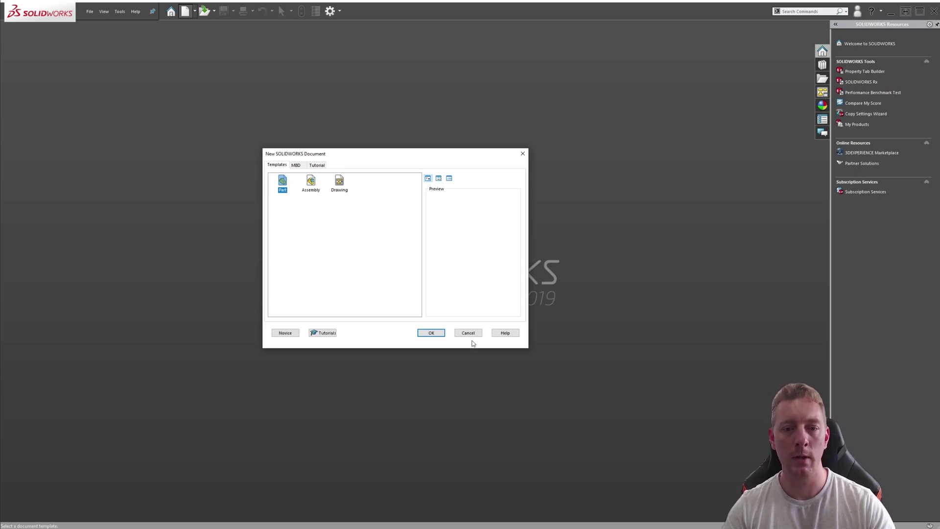
pyautogui.click(431, 333)
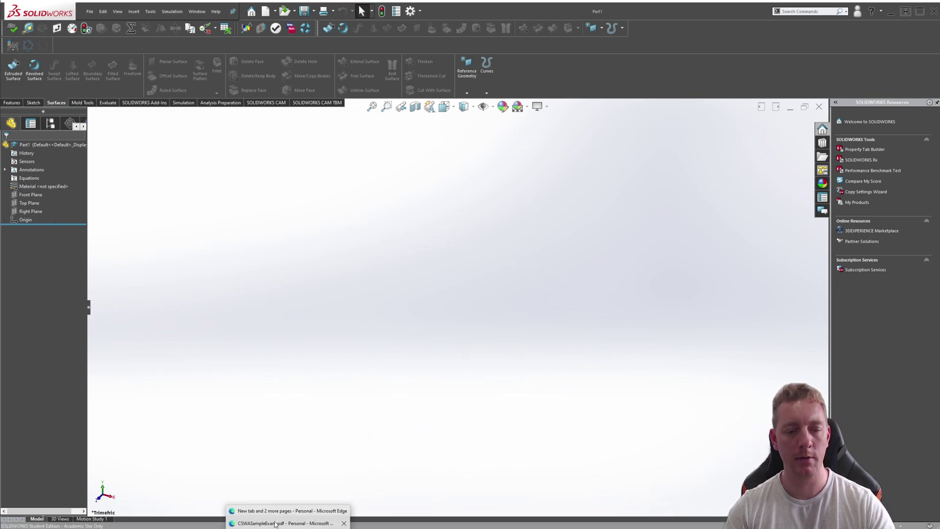
pyautogui.click(279, 518)
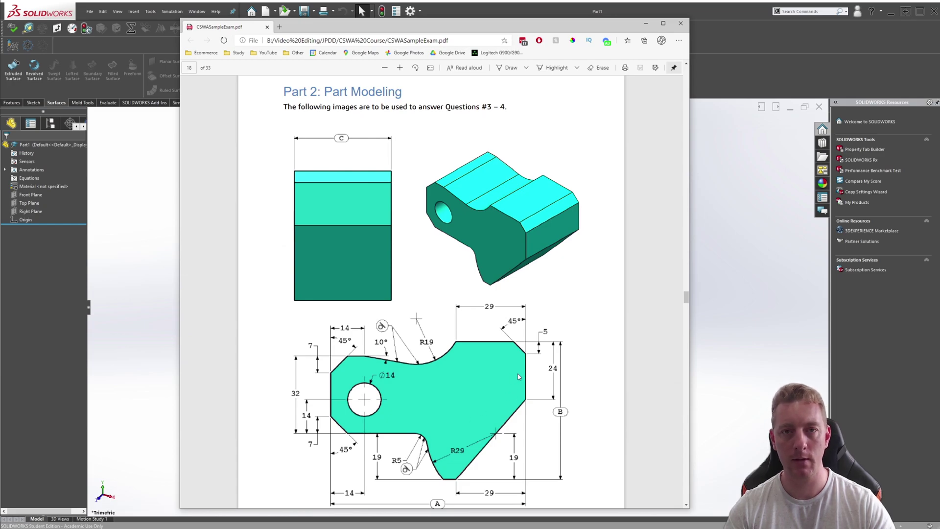
# Step: Scroll to see the full Tool Block profile with 32, 24, R19, R29 and Ø14
pyautogui.scroll(-2, 567, 359)
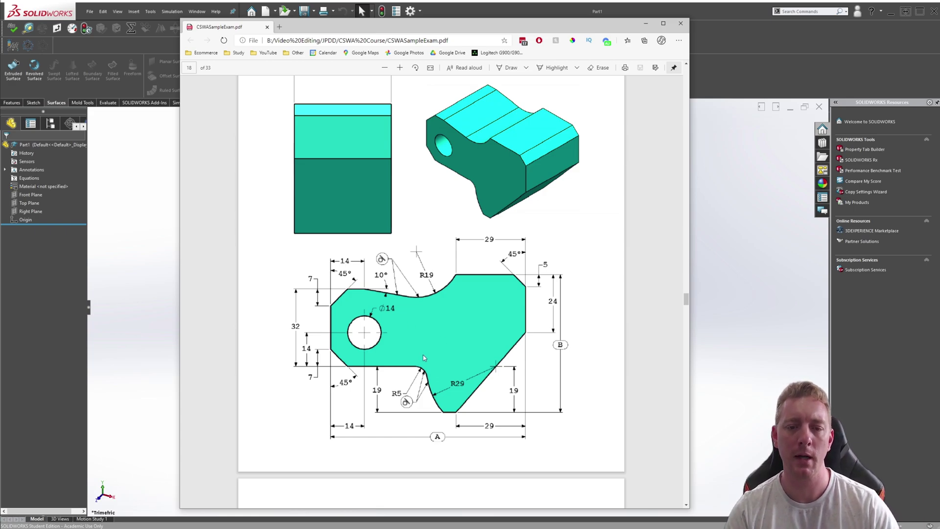
# Step: Open Sketch1 on the Front Plane, glancing at the exam drawing before hiding it
pyautogui.click(29, 197)
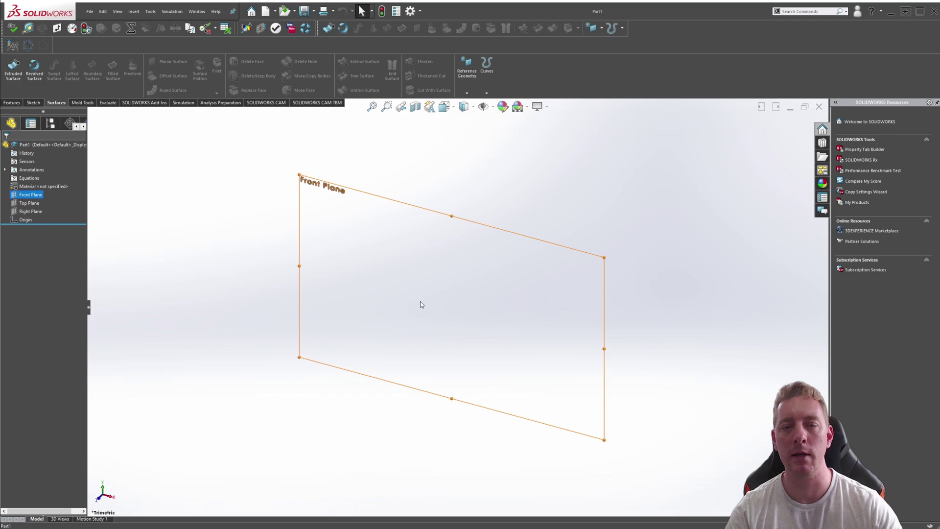
pyautogui.click(24, 196)
pyautogui.click(25, 175)
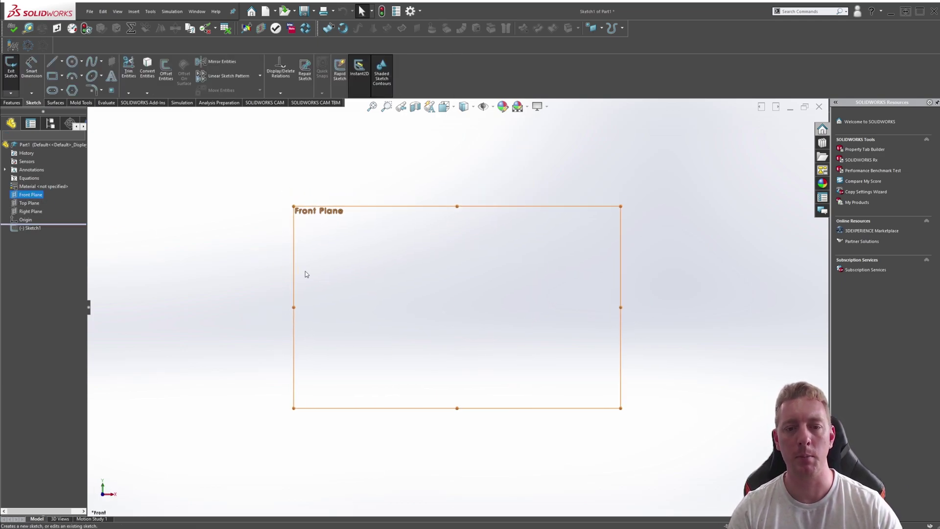
pyautogui.click(288, 525)
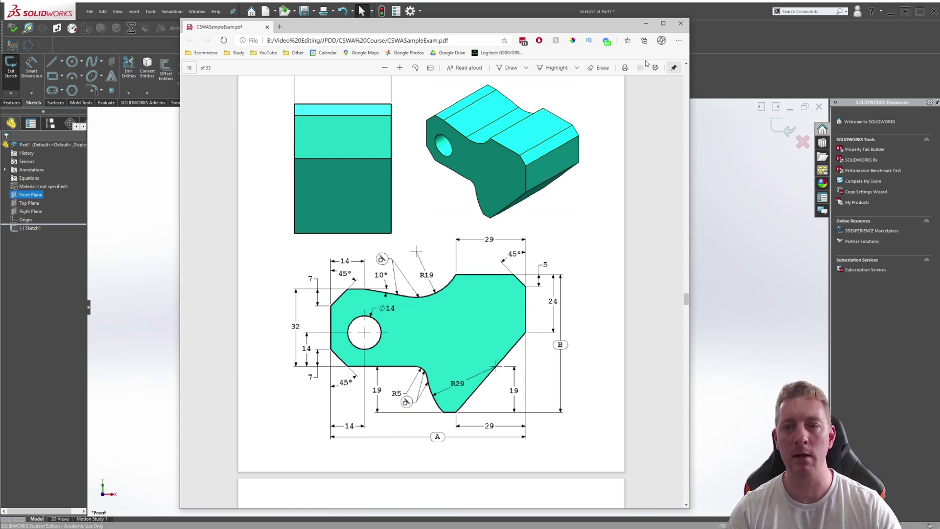
pyautogui.click(646, 23)
# Step: Draw a circle centred on the origin, then check it against the exam drawing
pyautogui.click(484, 337)
pyautogui.press('s')
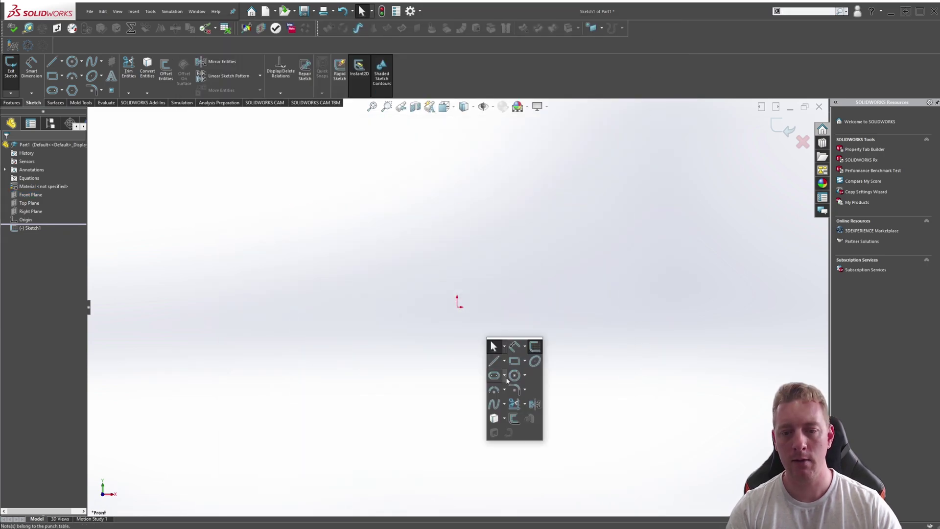
pyautogui.click(515, 376)
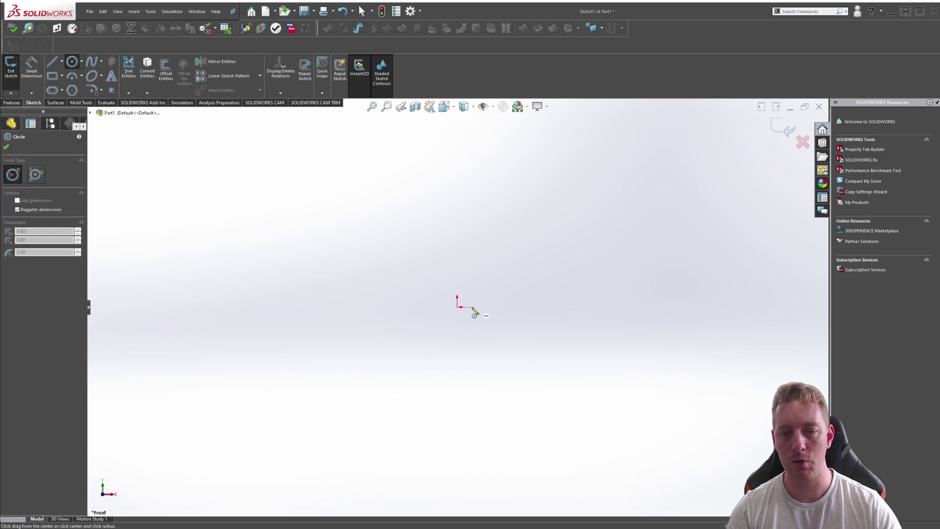
pyautogui.click(458, 307)
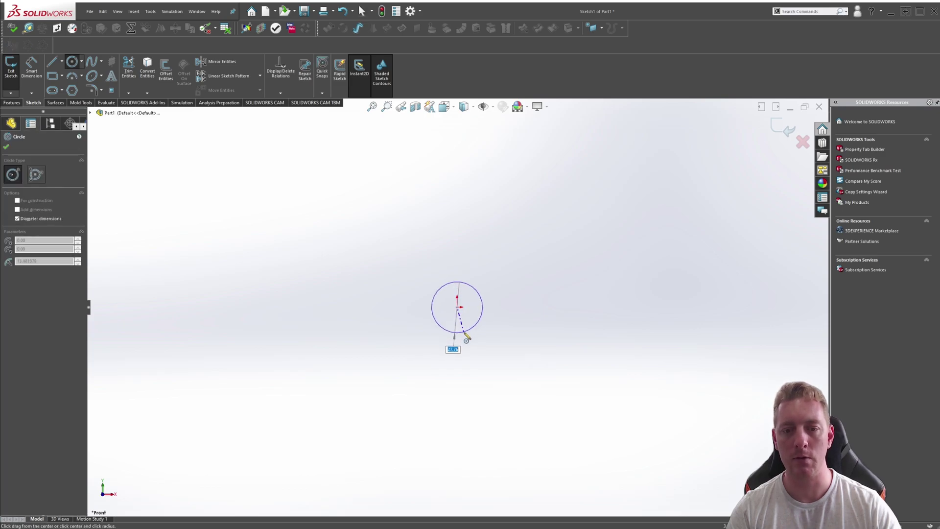
pyautogui.click(462, 339)
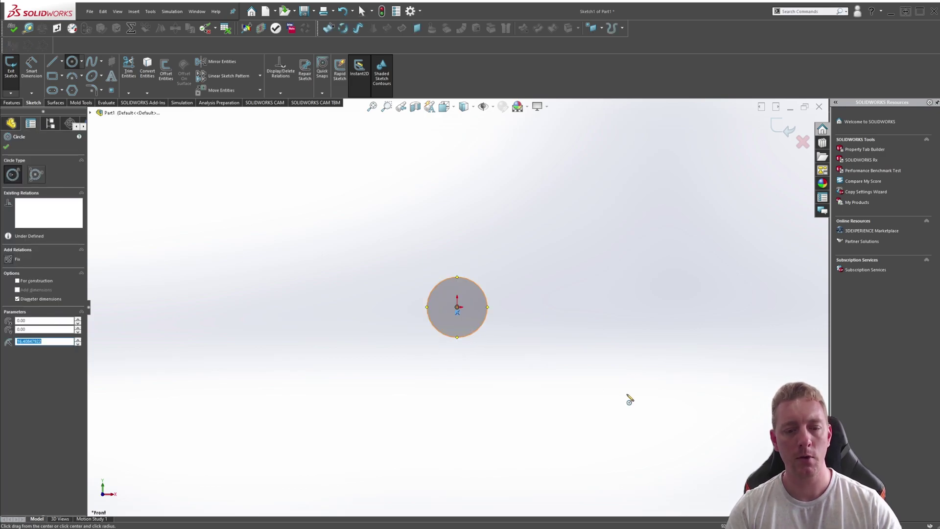
pyautogui.hotkey('alt', 'Tab')
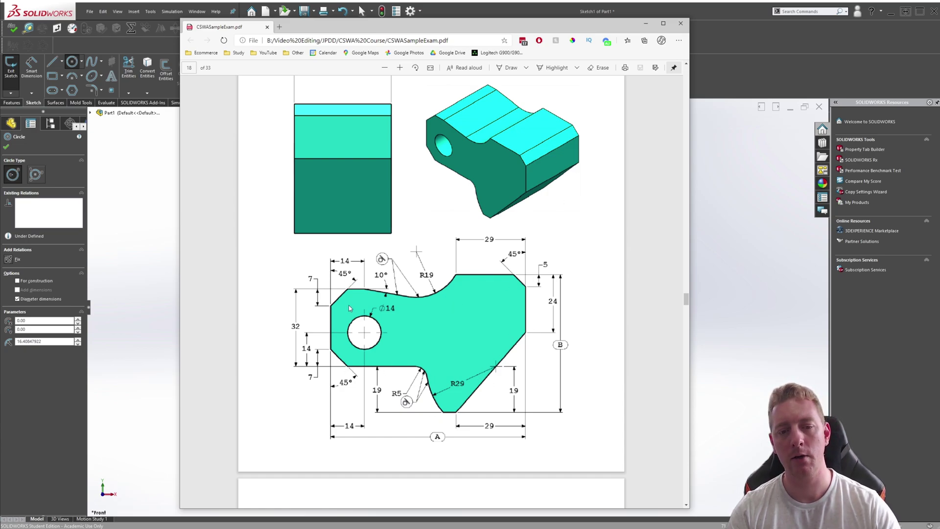
pyautogui.click(646, 23)
# Step: Draw the left vertical edge, 45° top-left chamfer, top edge and long sloping edge
pyautogui.press('s')
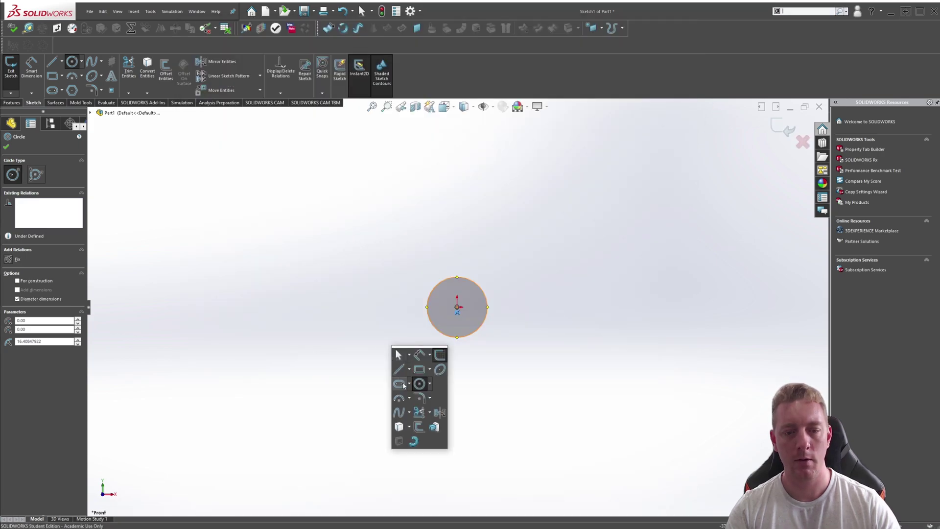
pyautogui.click(400, 371)
pyautogui.click(379, 347)
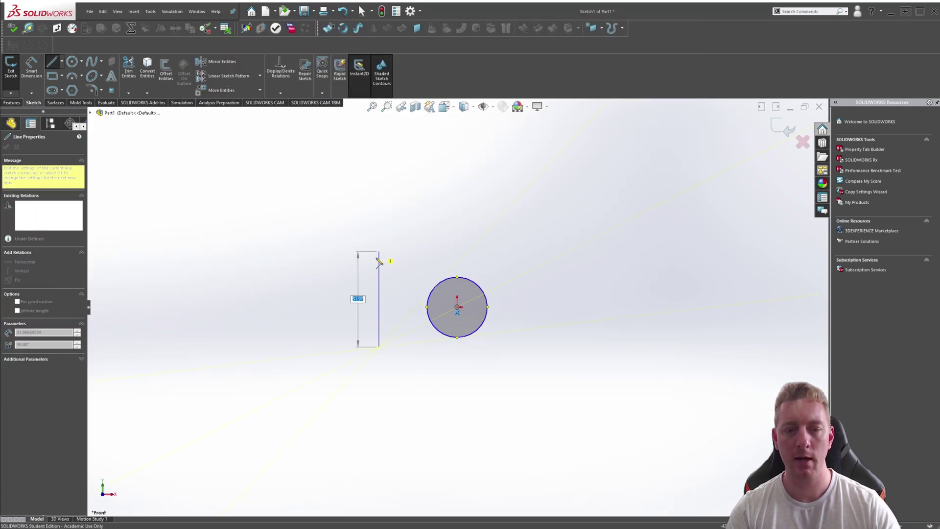
pyautogui.click(381, 247)
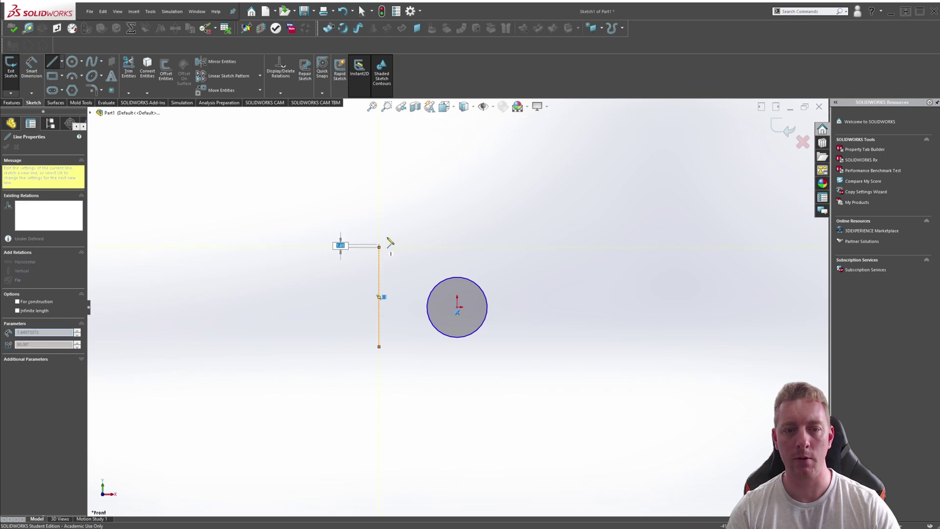
pyautogui.click(427, 200)
pyautogui.click(535, 200)
pyautogui.click(662, 237)
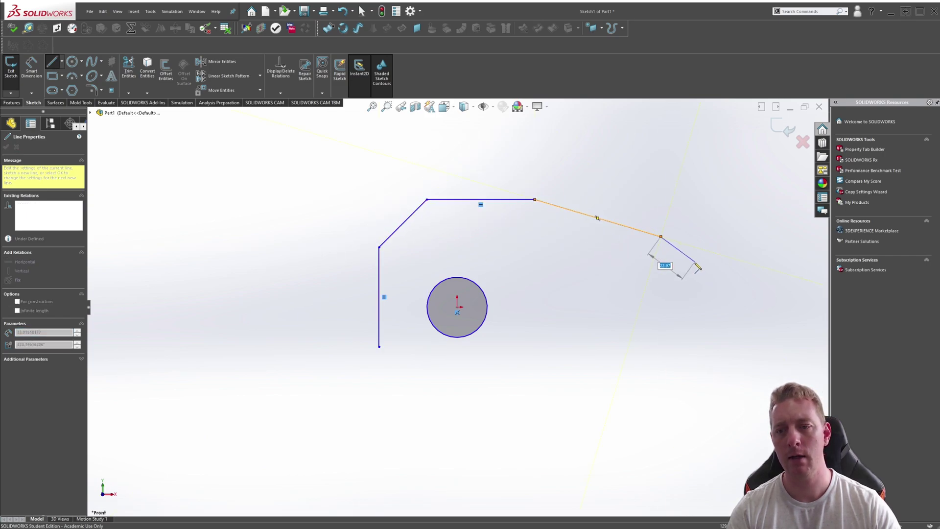
# Step: Delete the two stray segments left at the right end of the line chain
pyautogui.scroll(-2, 720, 298)
pyautogui.scroll(3, 716, 306)
pyautogui.click(712, 300)
pyautogui.doubleClick(691, 316)
pyautogui.press('Escape')
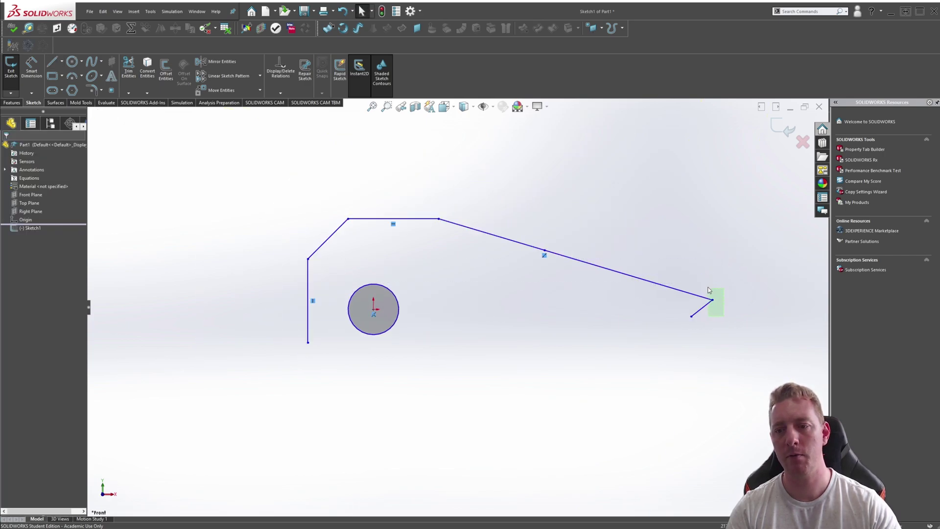
pyautogui.click(712, 300)
pyautogui.keyDown('ctrl'); pyautogui.click(703, 307); pyautogui.keyUp('ctrl')
pyautogui.press('Delete')
pyautogui.keyDown('ctrl'); pyautogui.moveTo(705, 322); pyautogui.dragTo(615, 316, button='middle'); pyautogui.keyUp('ctrl')
# Step: Continue the outline with the top-right, right vertical, lower-right diagonal and short bottom edges
pyautogui.press('s')
pyautogui.click(578, 355)
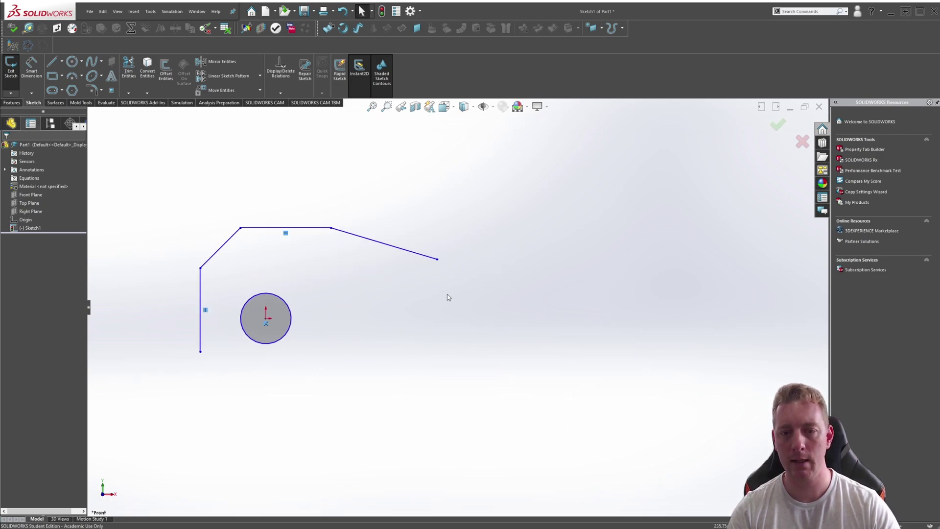
pyautogui.click(438, 259)
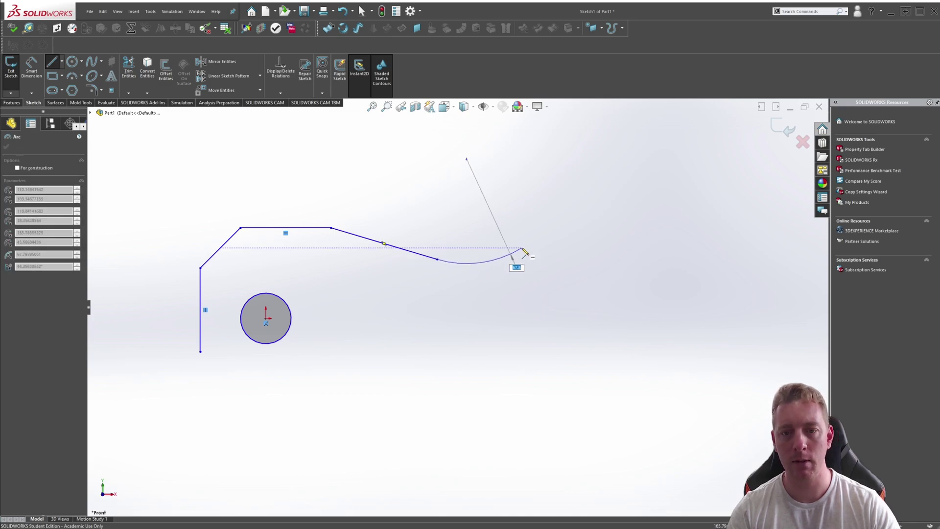
pyautogui.click(524, 252)
pyautogui.hotkey('alt', 'Tab')
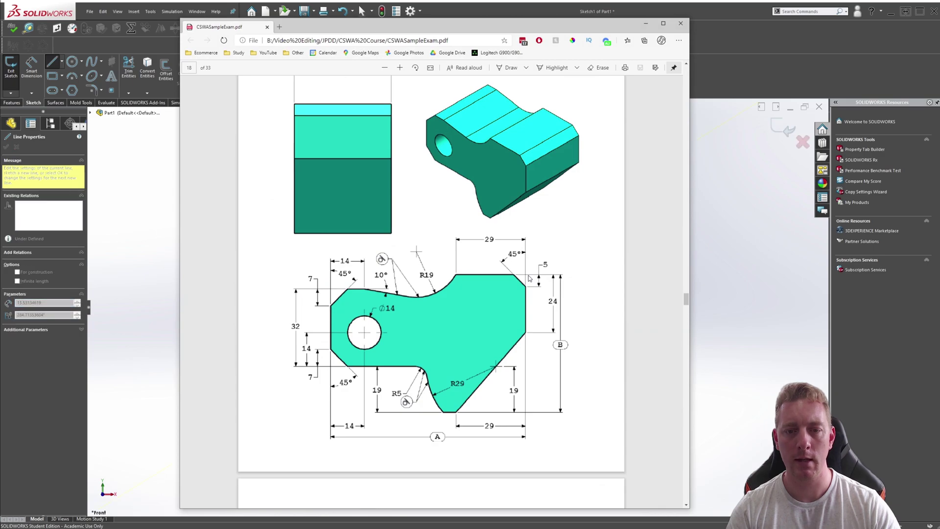
pyautogui.click(645, 23)
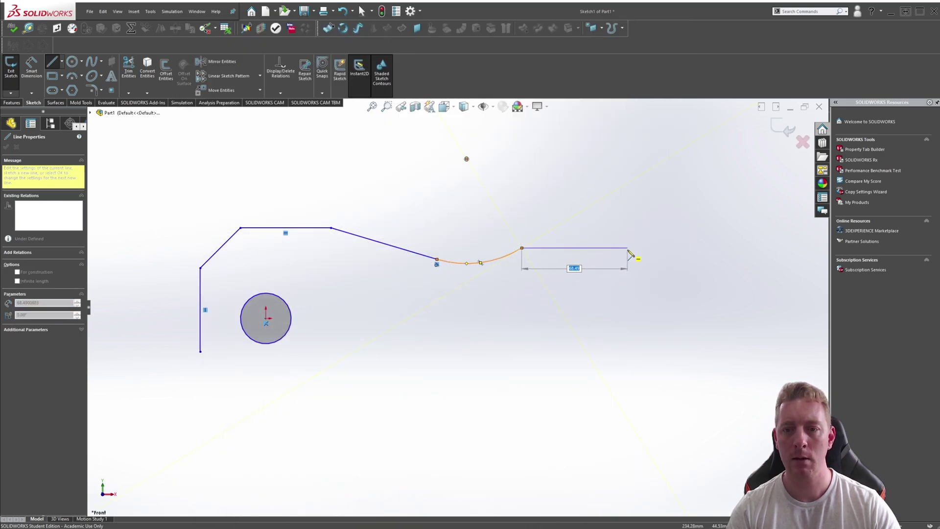
pyautogui.click(628, 249)
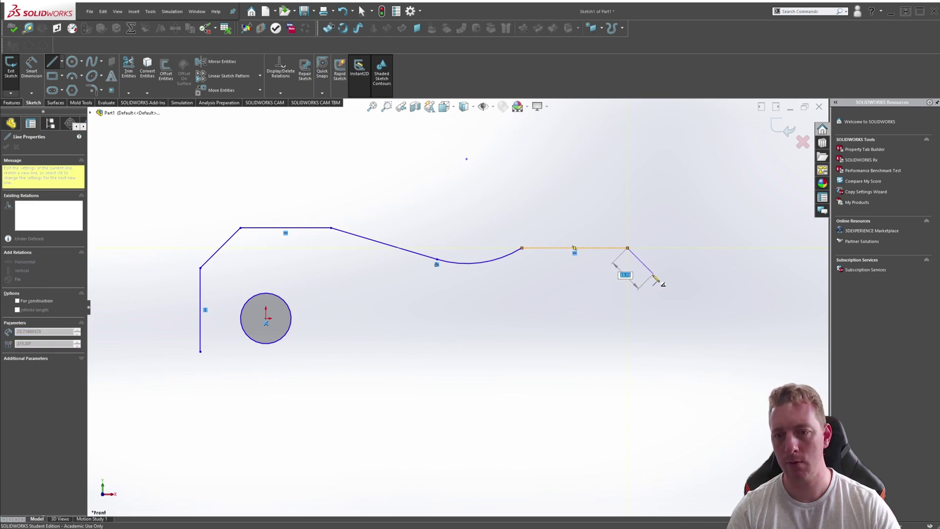
pyautogui.click(653, 413)
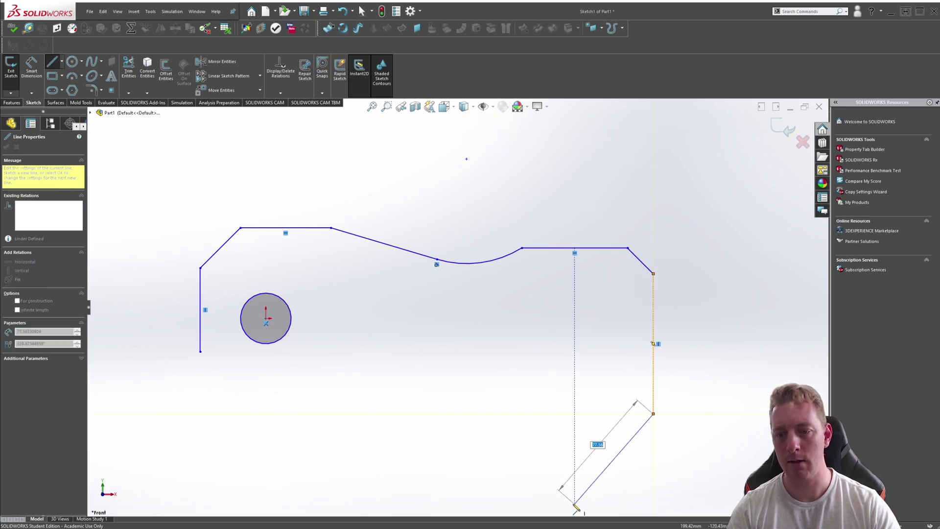
pyautogui.keyDown('ctrl'); pyautogui.moveTo(577, 508); pyautogui.dragTo(654, 408, button='middle'); pyautogui.keyUp('ctrl')
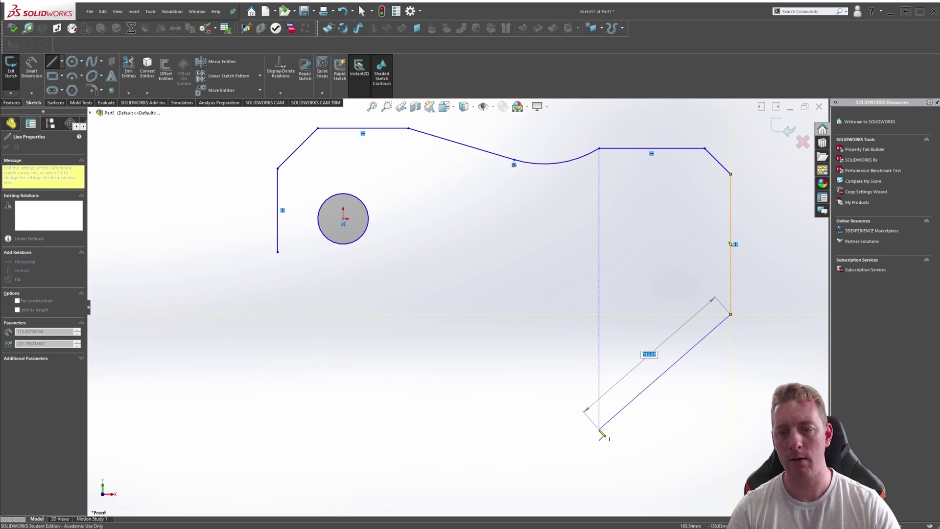
pyautogui.click(599, 429)
pyautogui.click(577, 429)
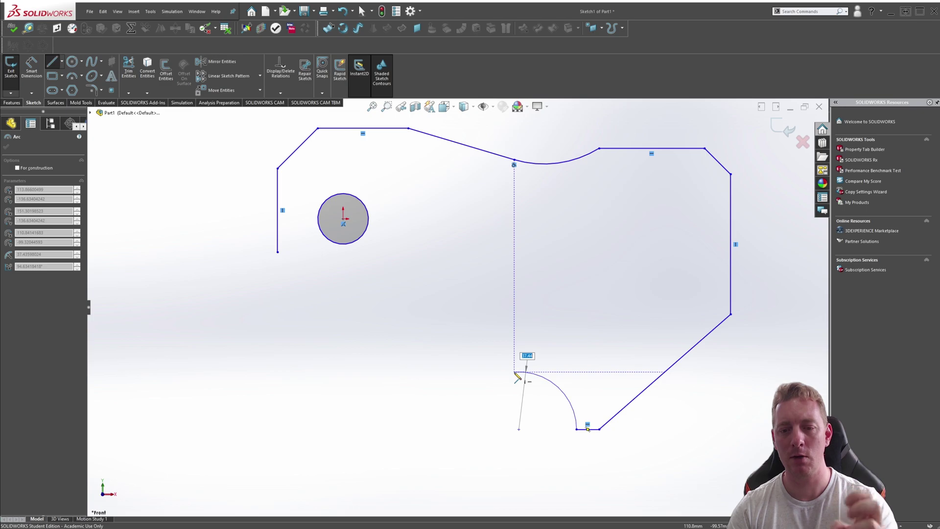
# Step: Attempt the bottom notch arcs, then delete the misdrawn ones
pyautogui.click(561, 375)
pyautogui.click(551, 366)
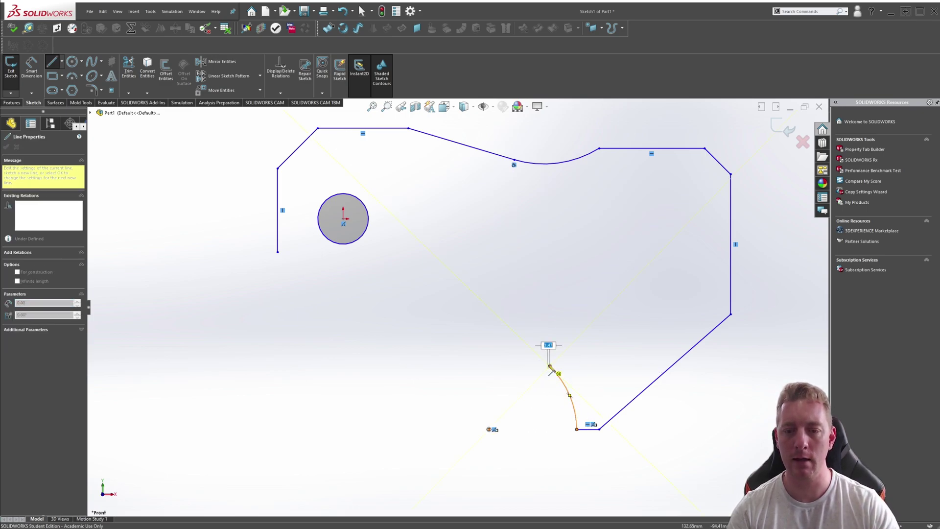
pyautogui.click(531, 327)
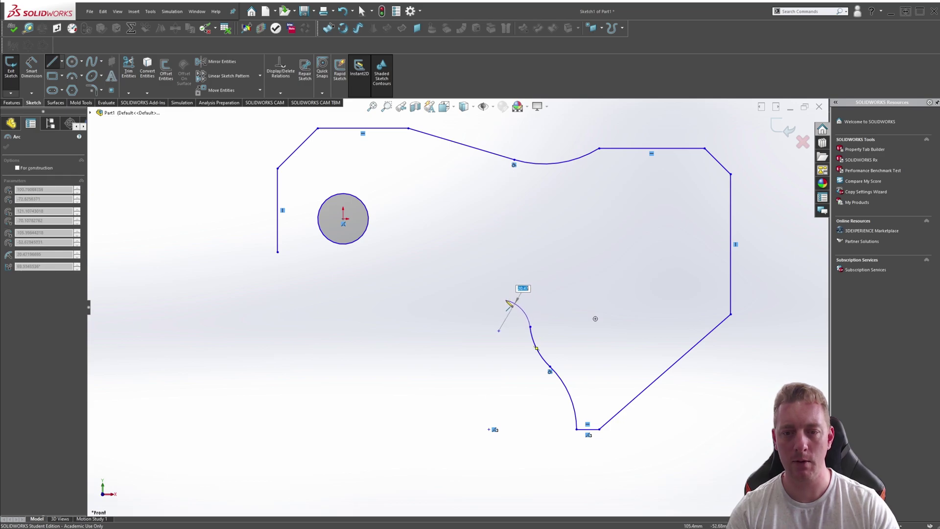
pyautogui.click(506, 300)
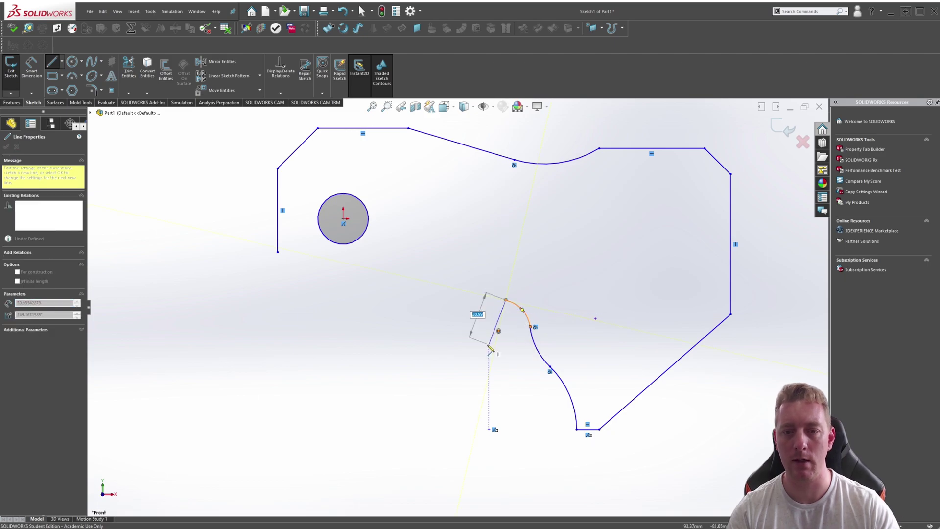
pyautogui.hotkey('alt', 'Tab')
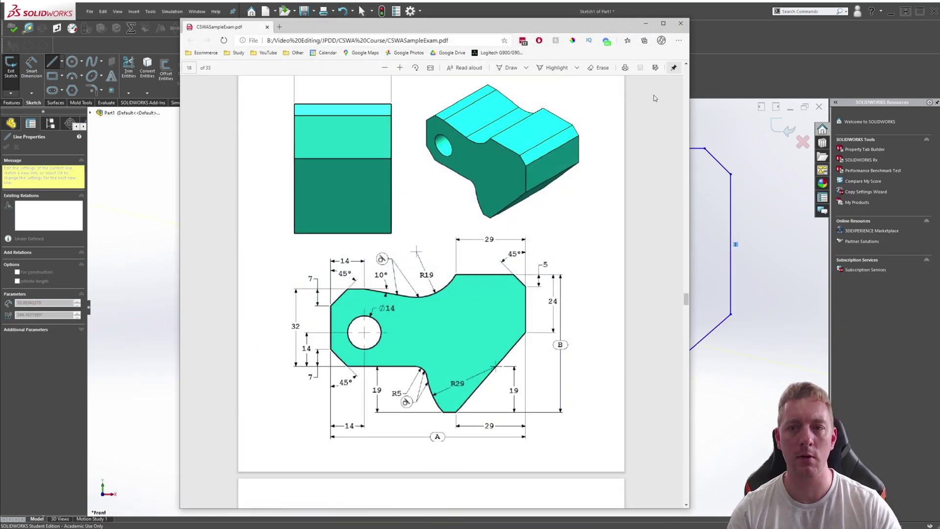
pyautogui.click(645, 23)
pyautogui.press('Escape')
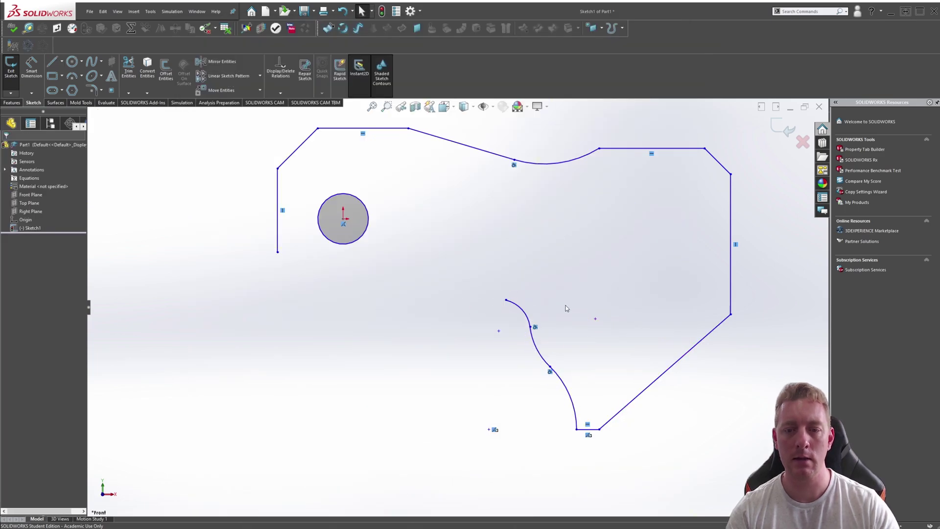
pyautogui.moveTo(561, 325)
pyautogui.mouseDown()
pyautogui.moveTo(496, 390)
pyautogui.moveTo(500, 398)
pyautogui.mouseUp()
pyautogui.press('Delete')
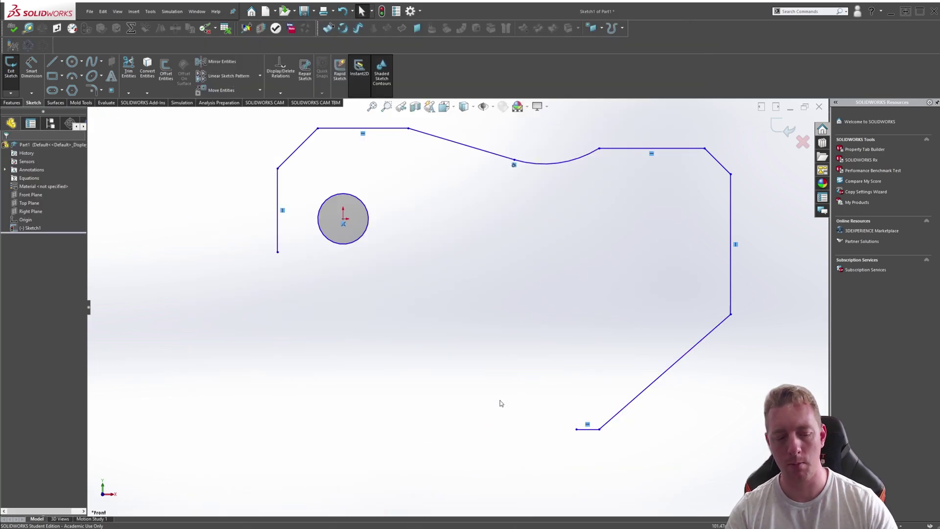
# Step: Redraw the R29 and small tangent notch arcs and bottom edge, closing the outline at the left edge
pyautogui.press('s')
pyautogui.click(510, 428)
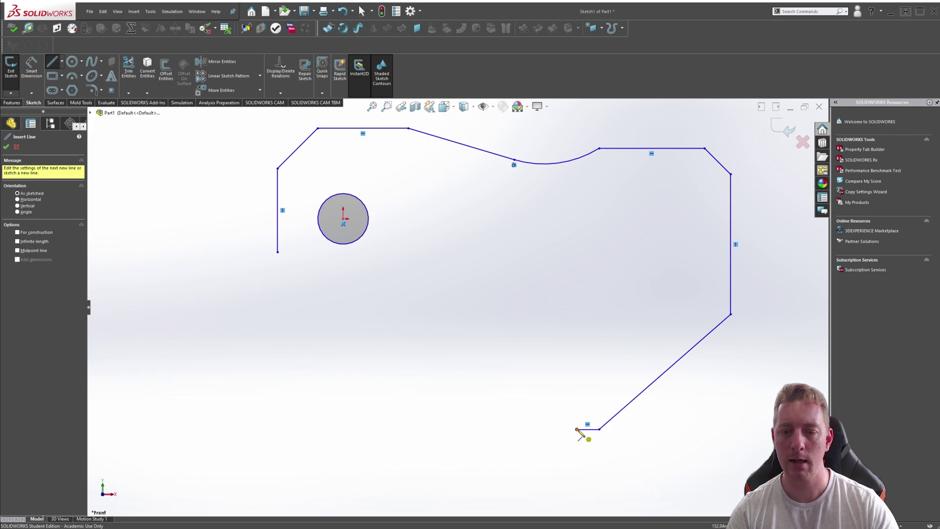
pyautogui.click(577, 430)
pyautogui.press('a')
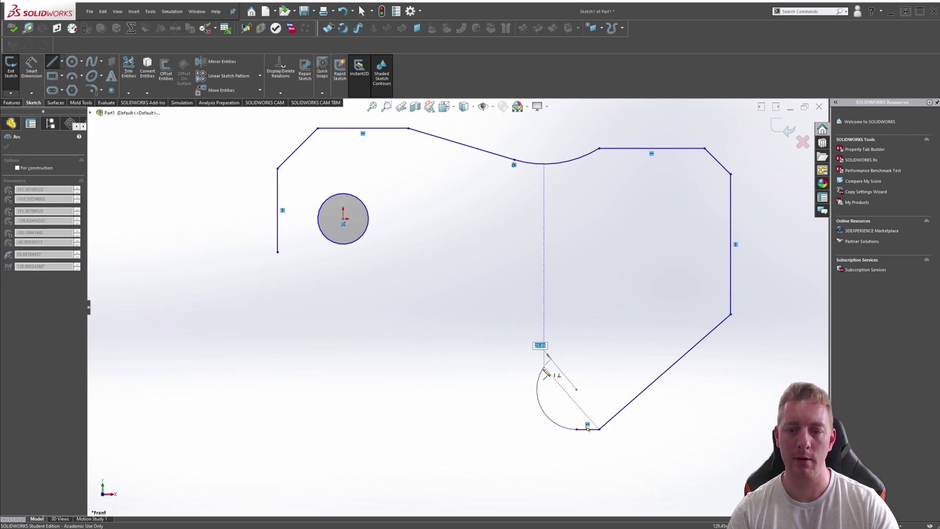
pyautogui.click(514, 382)
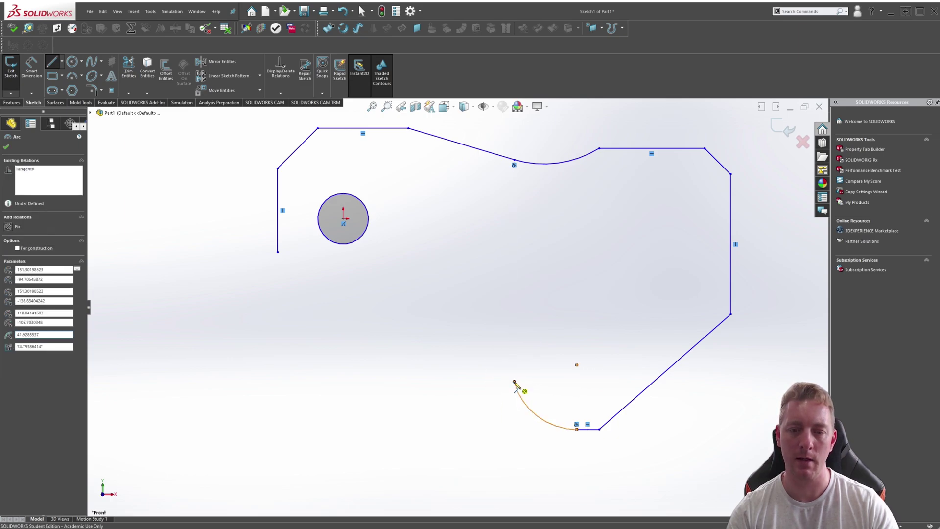
pyautogui.click(515, 382)
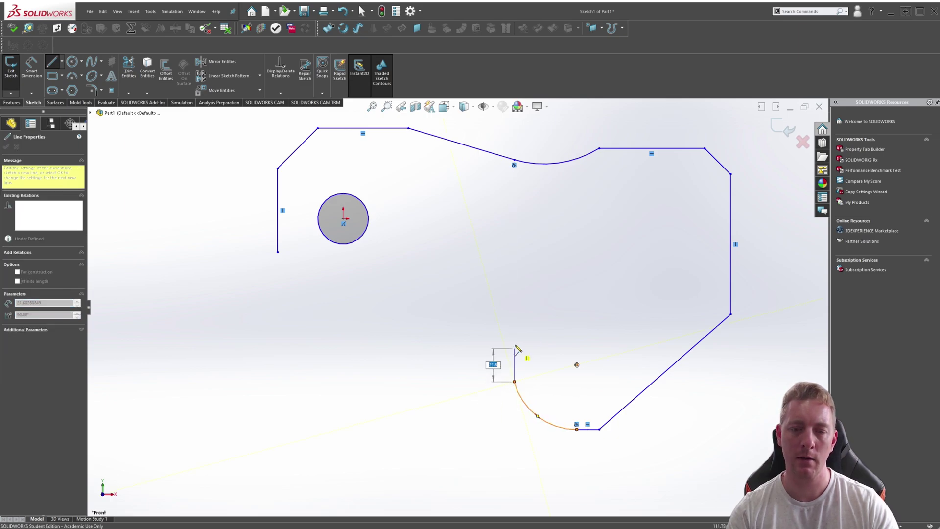
pyautogui.click(484, 351)
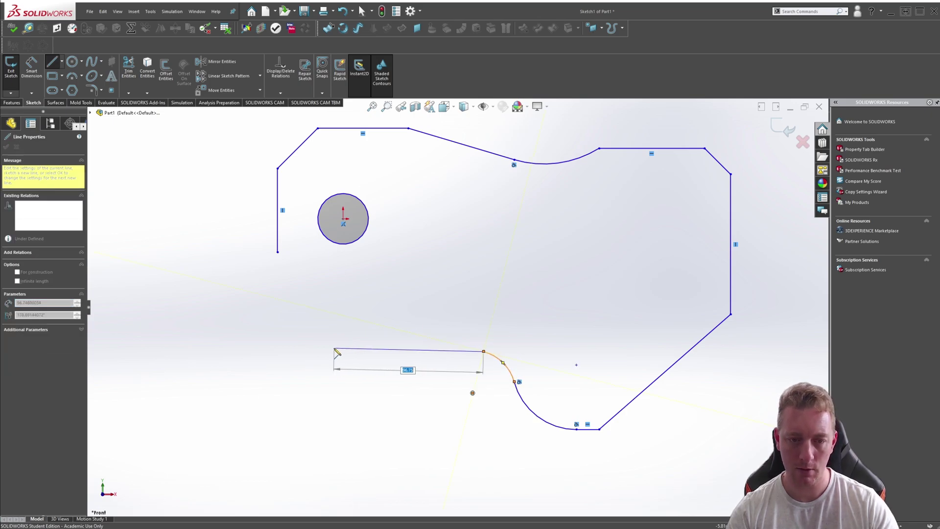
pyautogui.click(322, 351)
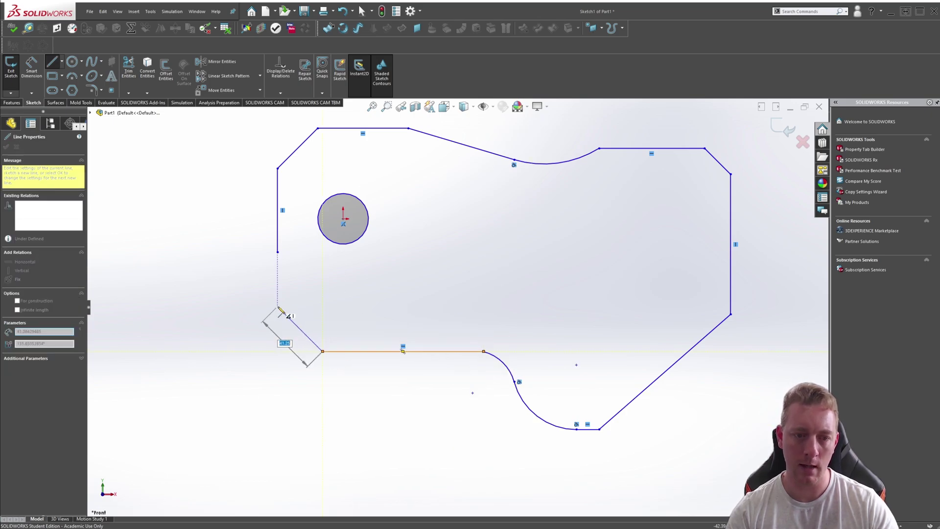
pyautogui.click(278, 253)
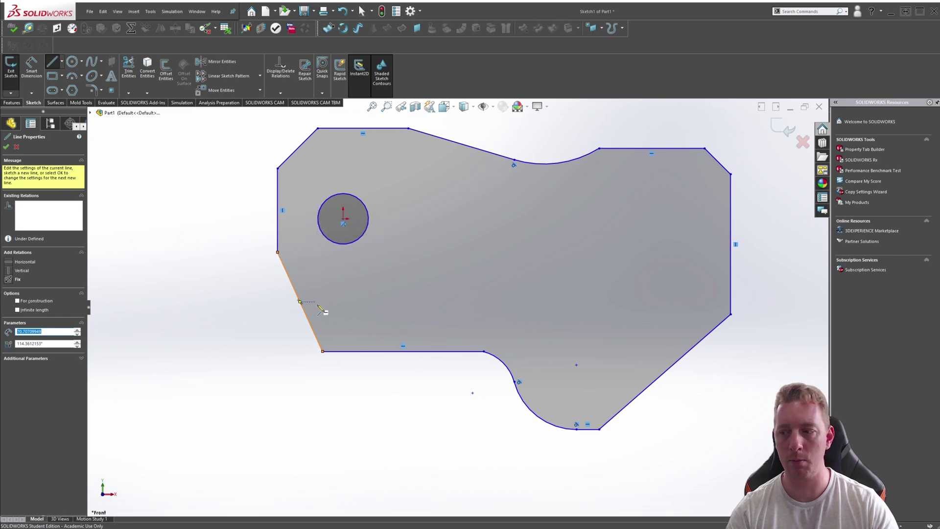
pyautogui.press('Escape')
pyautogui.hotkey('alt', 'Tab')
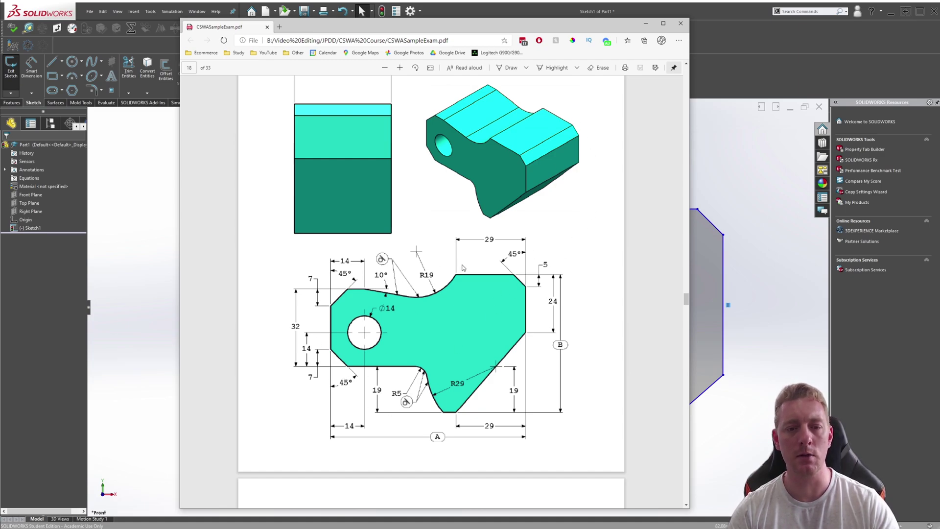
# Step: Compare the closed outline with the exam drawing, then hide the PDF
pyautogui.click(648, 24)
pyautogui.hotkey('alt', 'Tab')
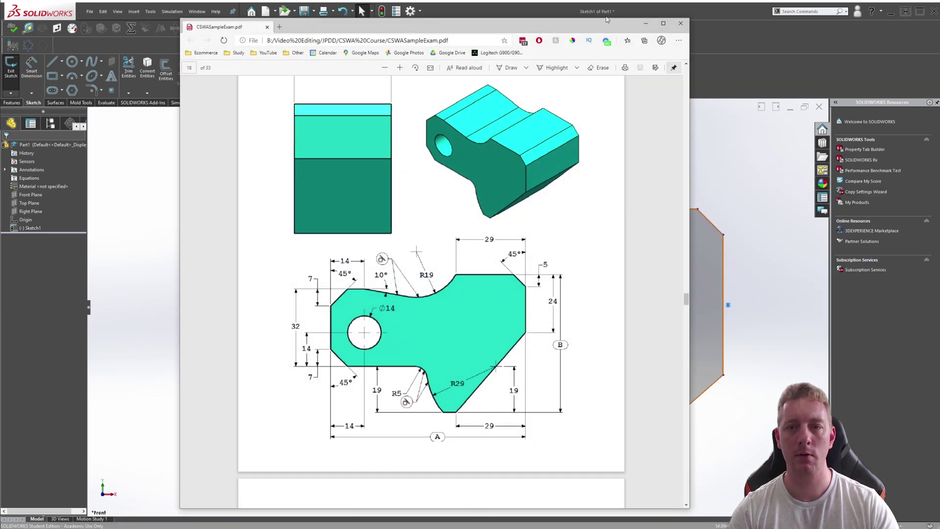
pyautogui.click(647, 24)
# Step: Give the origin circle a Ø14 Smart Dimension
pyautogui.press('s')
pyautogui.click(304, 290)
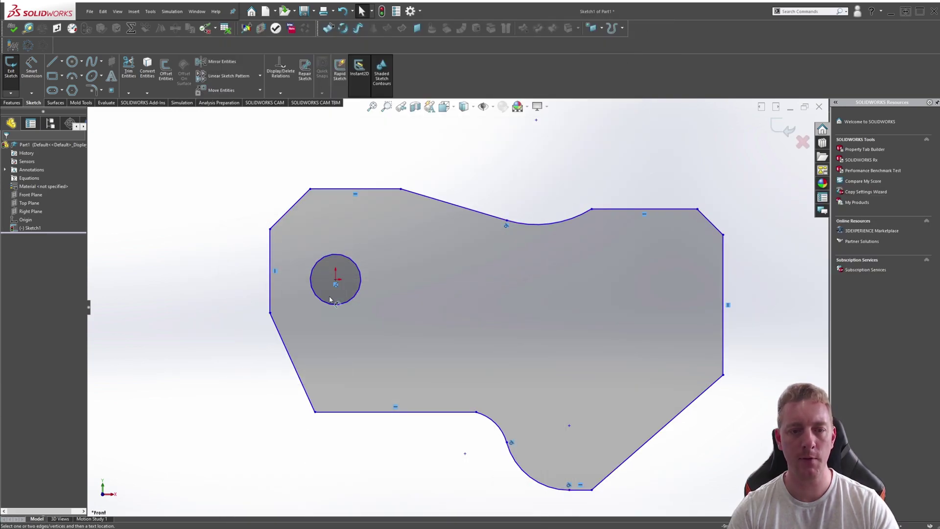
pyautogui.click(359, 273)
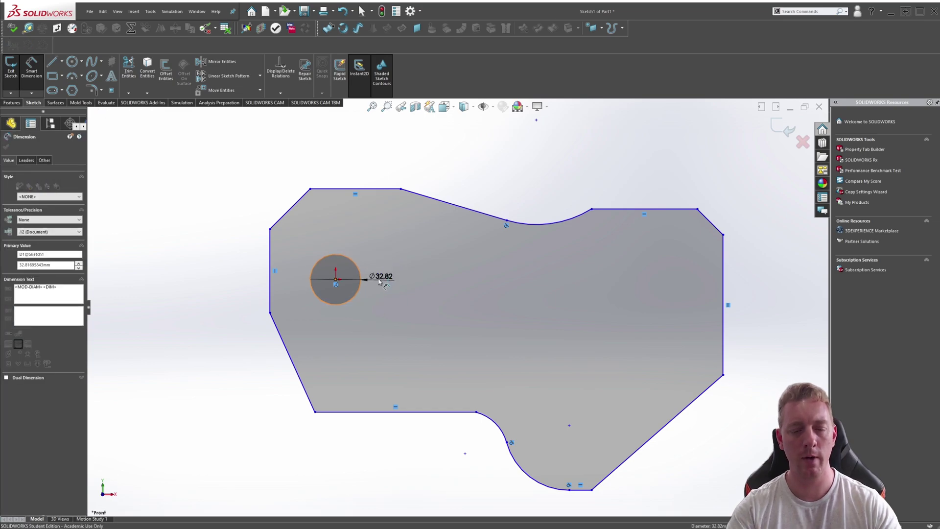
pyautogui.click(378, 277)
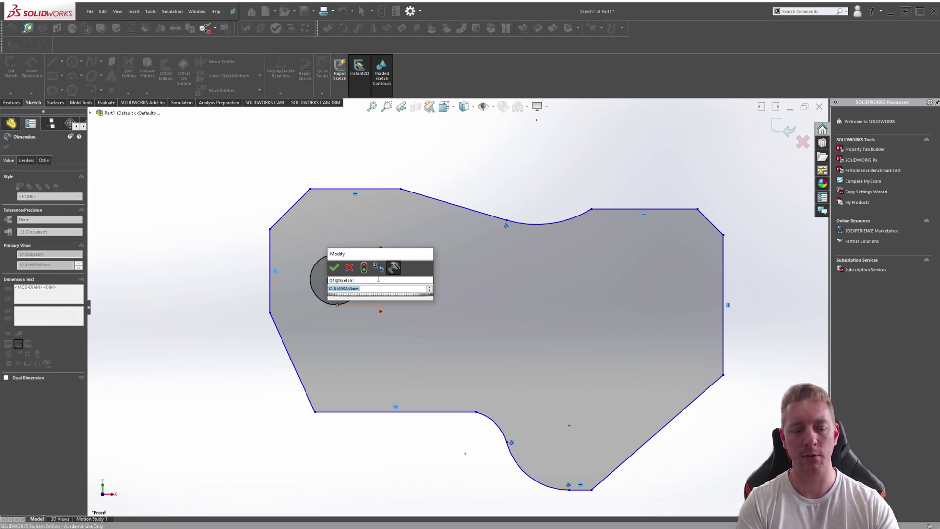
pyautogui.write('14')
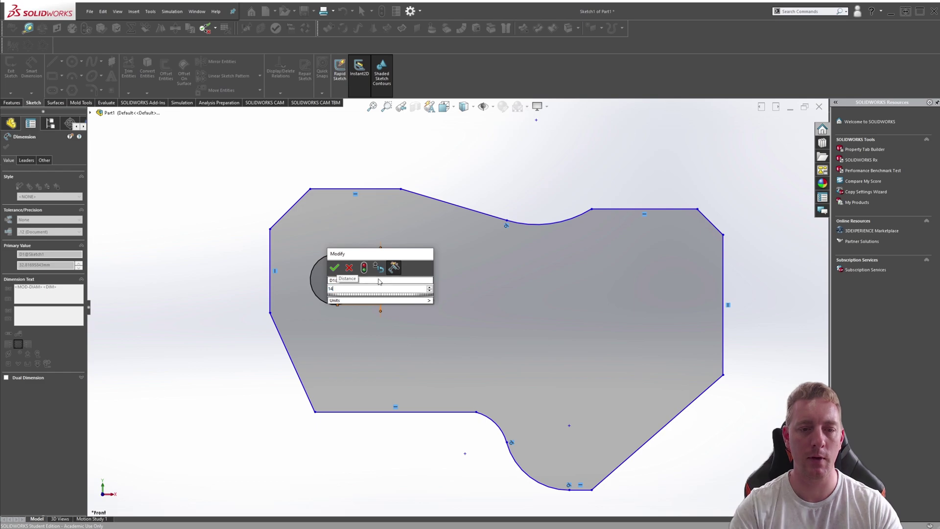
pyautogui.press('Return')
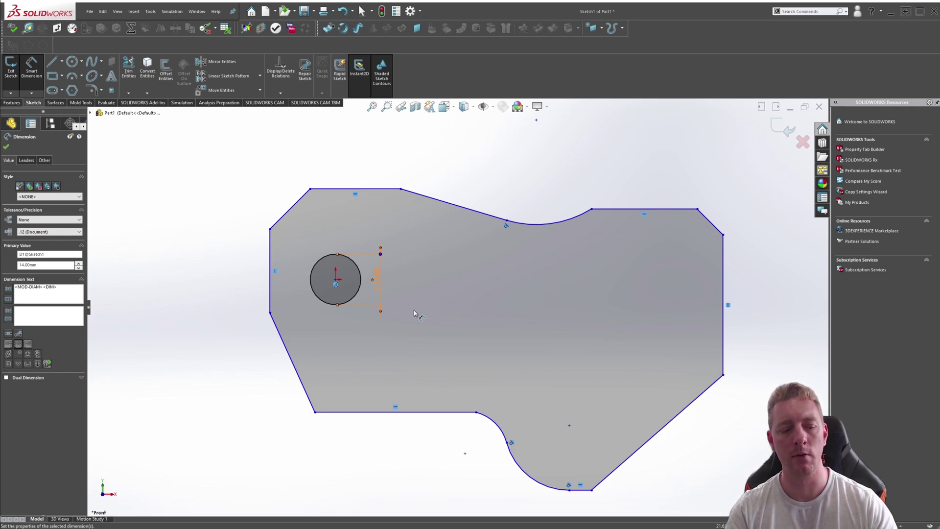
pyautogui.press('Escape')
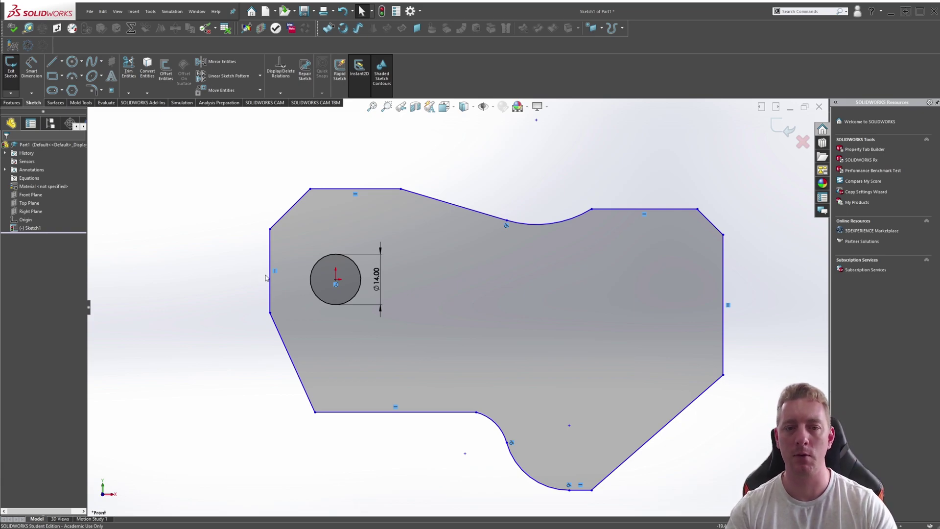
# Step: Lengthen the outline's left vertical edge downward
pyautogui.click(307, 218)
pyautogui.click(234, 186)
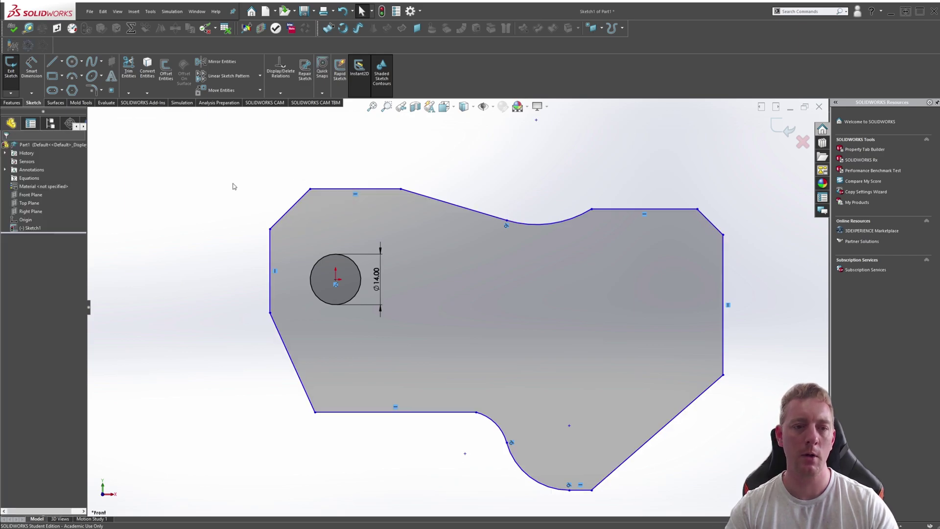
pyautogui.click(284, 214)
pyautogui.keyDown('ctrl'); pyautogui.click(271, 249); pyautogui.keyUp('ctrl')
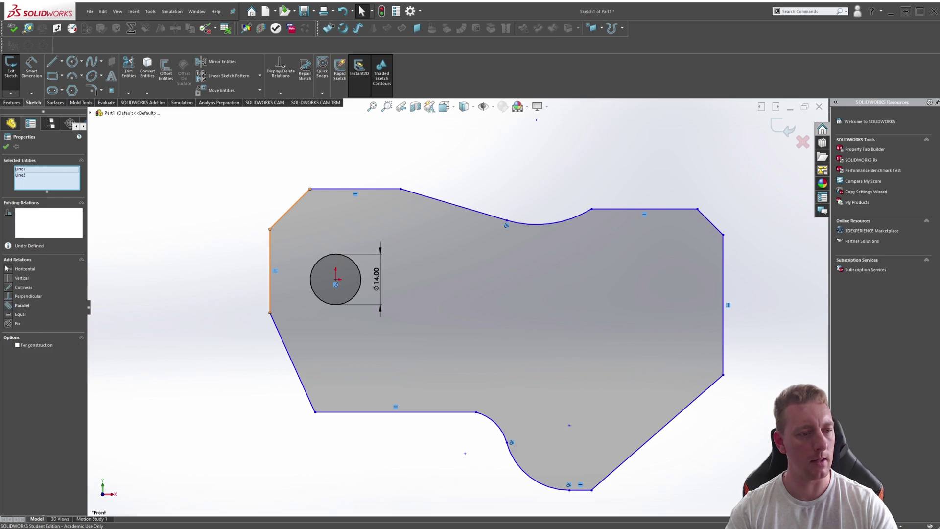
pyautogui.press('Escape')
pyautogui.moveTo(270, 314); pyautogui.dragTo(273, 358)
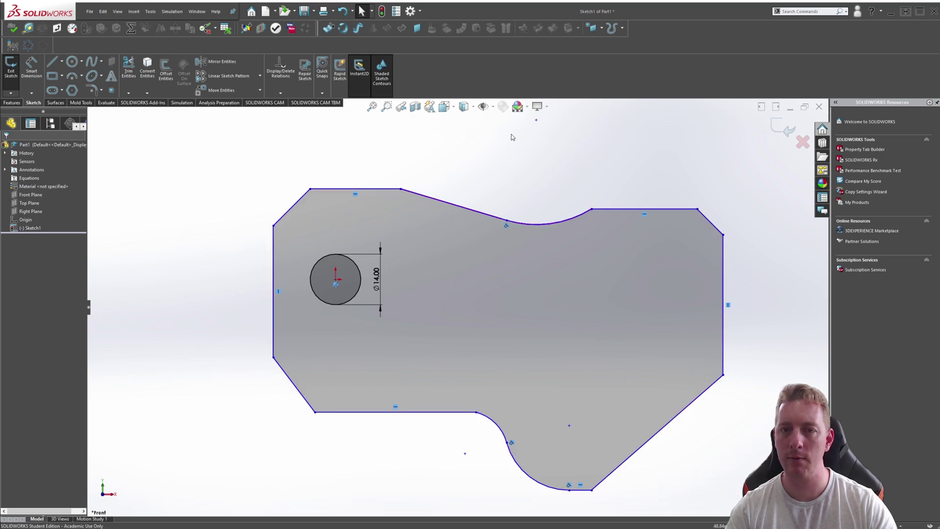
# Step: Make the bottom notch arc tangent to the straight bottom edge
pyautogui.click(483, 106)
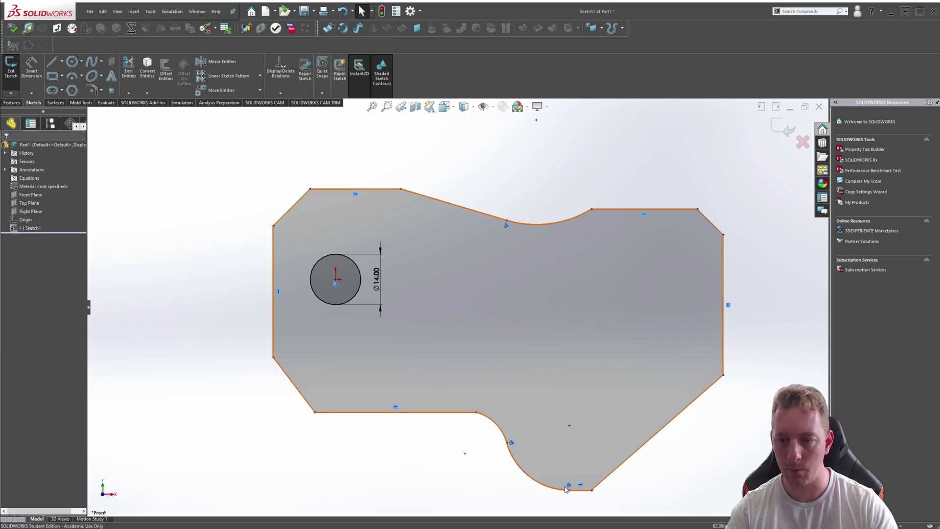
pyautogui.click(488, 419)
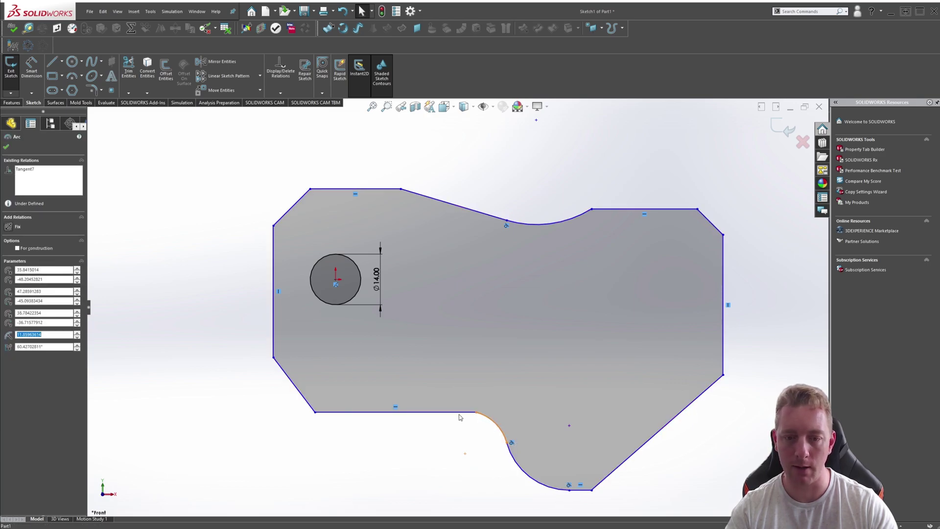
pyautogui.keyDown('ctrl'); pyautogui.click(465, 412); pyautogui.keyUp('ctrl')
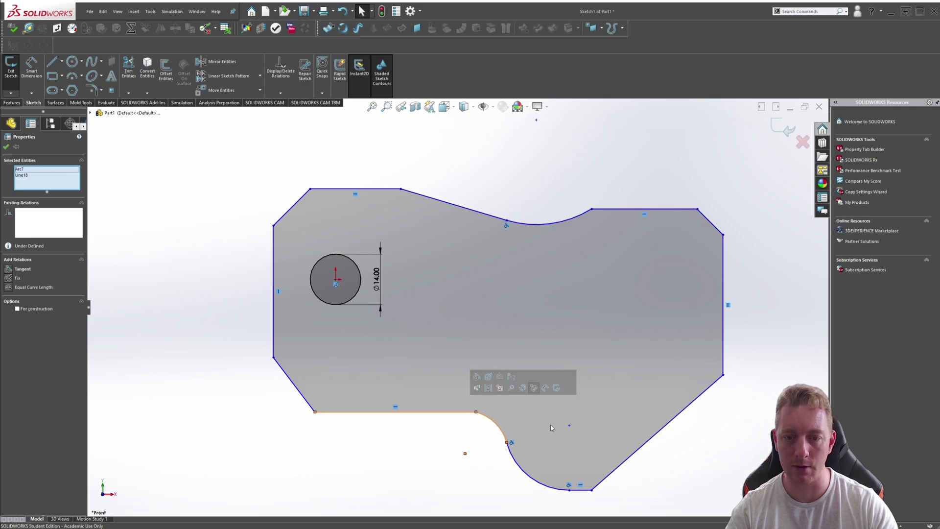
pyautogui.click(477, 376)
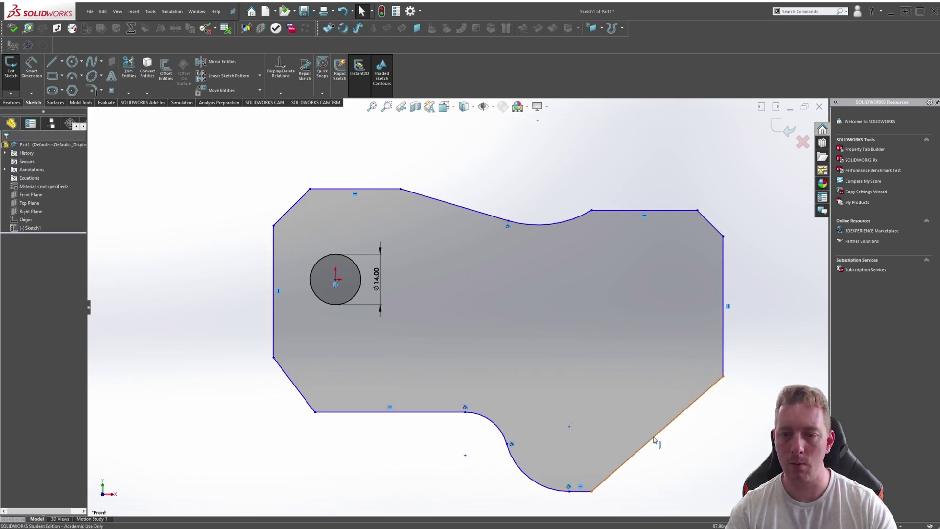
# Step: Reshape the bottom curve slightly leftward by dragging its points
pyautogui.moveTo(569, 428)
pyautogui.mouseDown()
pyautogui.moveTo(585, 429)
pyautogui.moveTo(567, 429)
pyautogui.moveTo(562, 441)
pyautogui.moveTo(571, 439)
pyautogui.moveTo(558, 433)
pyautogui.mouseUp()
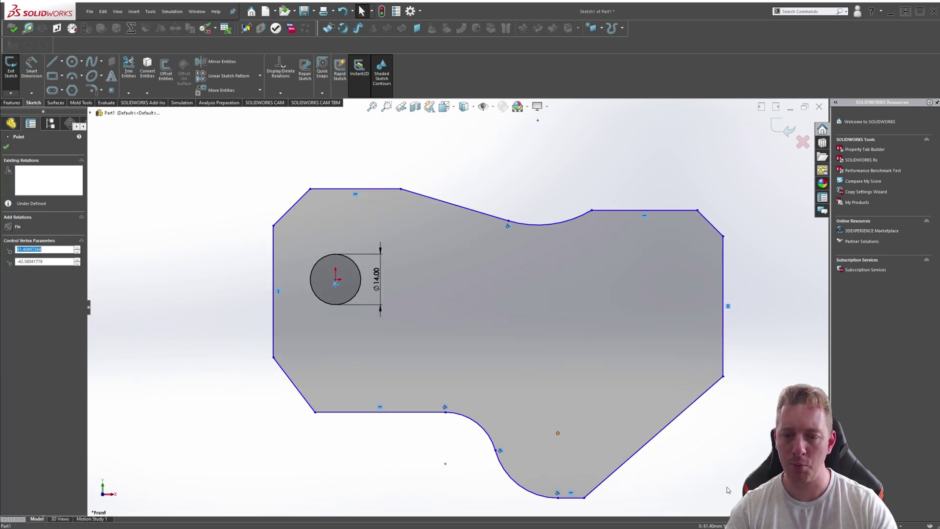
pyautogui.click(561, 437)
pyautogui.click(583, 467)
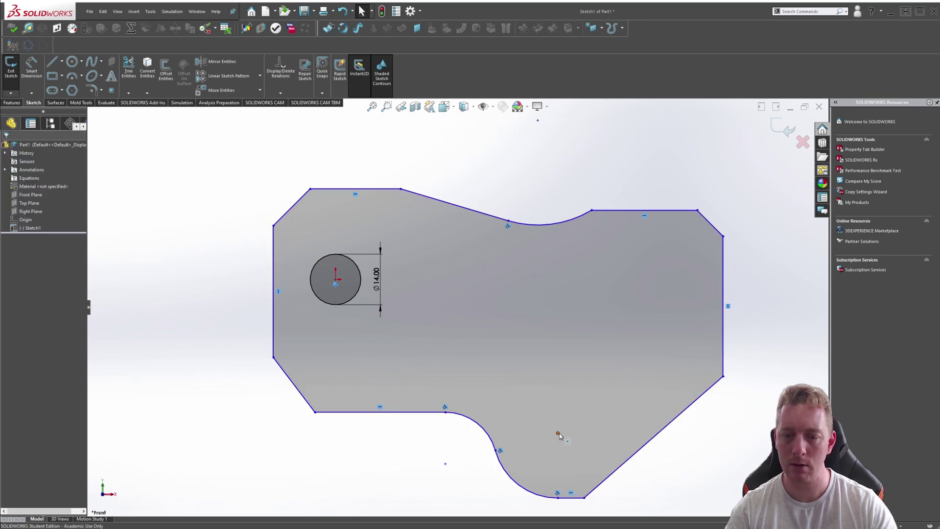
pyautogui.moveTo(560, 434)
pyautogui.mouseDown()
pyautogui.moveTo(568, 436)
pyautogui.moveTo(552, 433)
pyautogui.mouseUp()
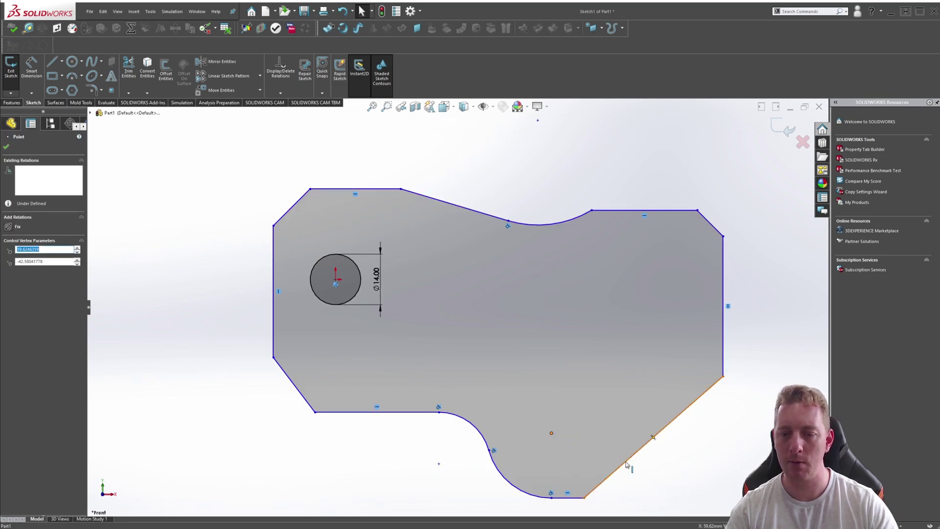
pyautogui.keyDown('ctrl'); pyautogui.click(627, 464); pyautogui.keyUp('ctrl')
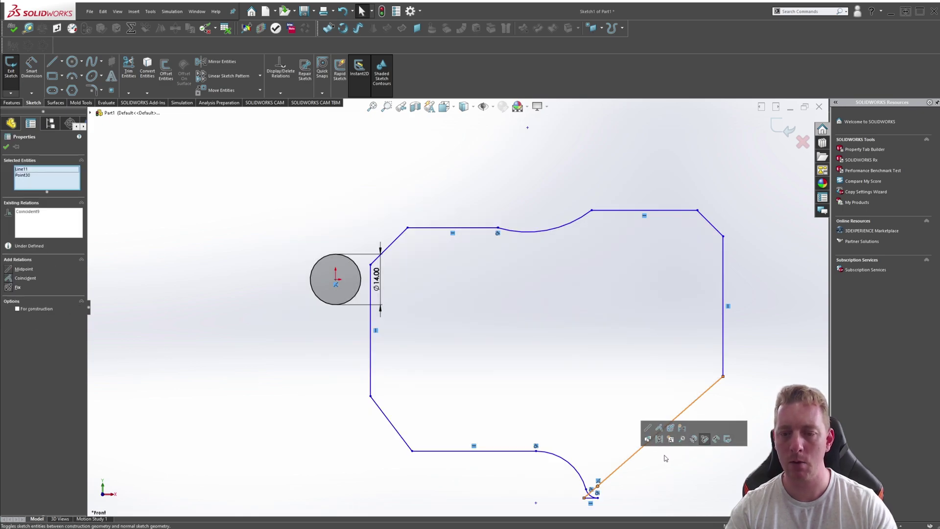
pyautogui.press('Escape')
# Step: Orbit to inspect the sketch, then turn Sketch1 Normal To the view
pyautogui.moveTo(657, 443)
pyautogui.keyDown('ctrl'); pyautogui.mouseDown(button='middle')
pyautogui.moveTo(686, 368)
pyautogui.moveTo(658, 336)
pyautogui.mouseUp(button='middle'); pyautogui.keyUp('ctrl')
pyautogui.moveTo(427, 227)
pyautogui.mouseDown(button='middle')
pyautogui.moveTo(462, 235)
pyautogui.moveTo(492, 264)
pyautogui.mouseUp(button='middle')
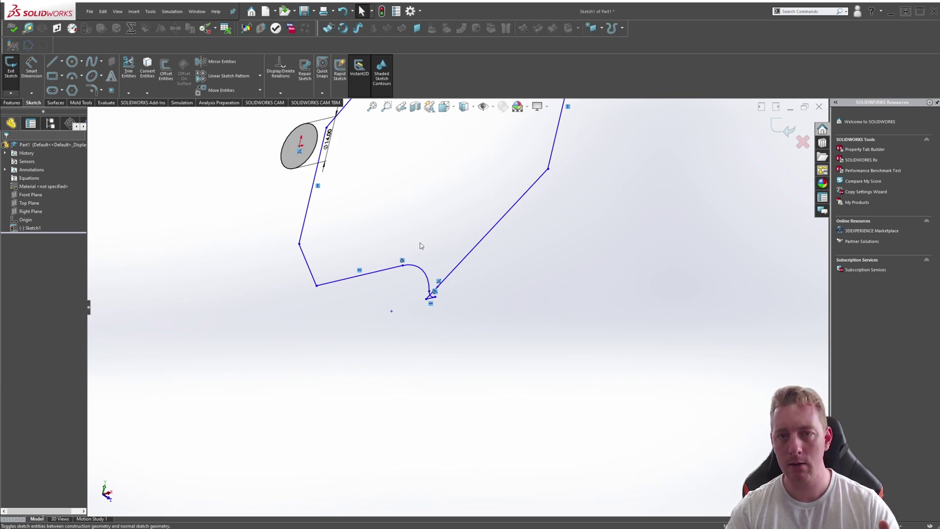
pyautogui.moveTo(495, 249)
pyautogui.mouseDown(button='middle')
pyautogui.moveTo(550, 296)
pyautogui.moveTo(454, 204)
pyautogui.moveTo(497, 273)
pyautogui.moveTo(562, 290)
pyautogui.moveTo(542, 270)
pyautogui.moveTo(494, 258)
pyautogui.mouseUp(button='middle')
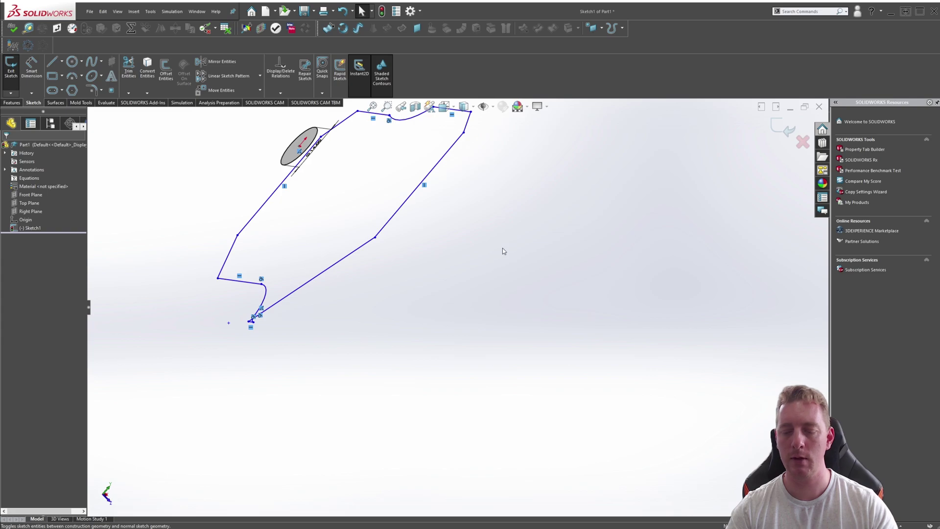
pyautogui.click(30, 229)
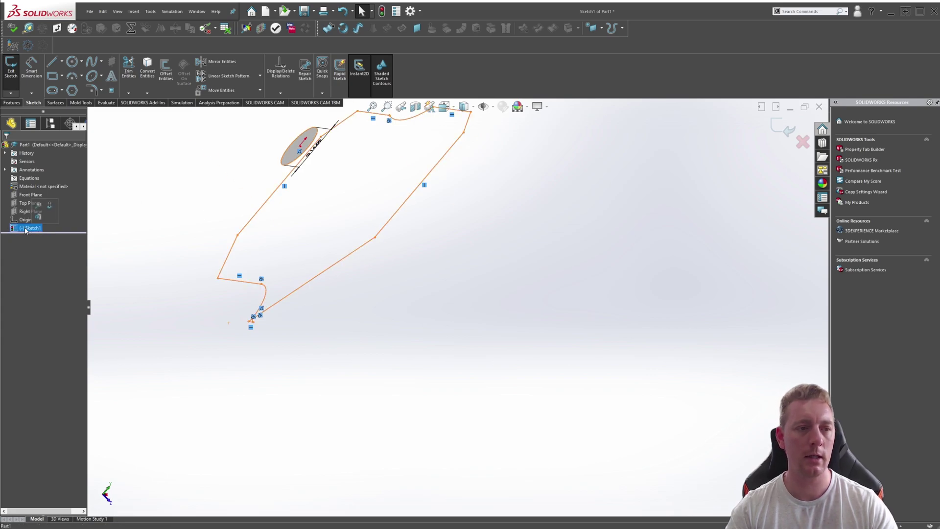
pyautogui.click(50, 206)
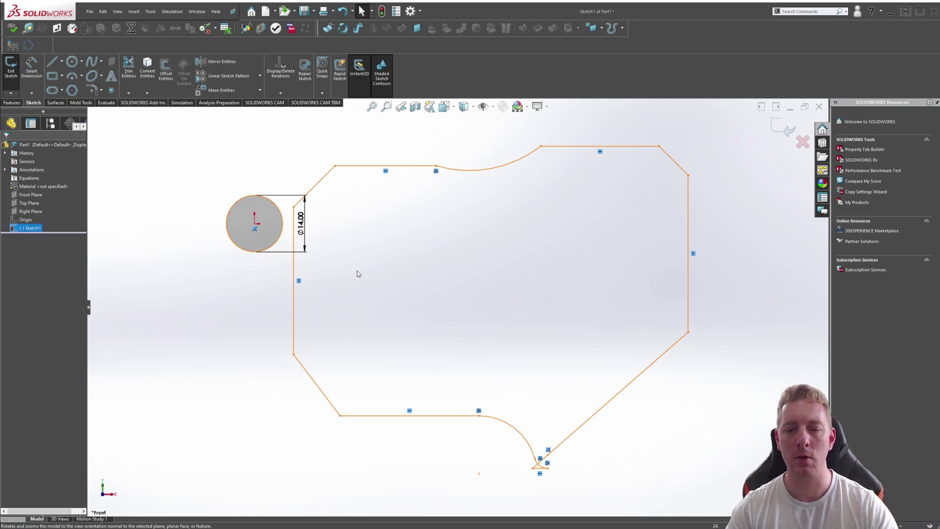
# Step: Pull the bottom diagonal and arc outward and stretch the bottom-right endpoint right
pyautogui.click(530, 493)
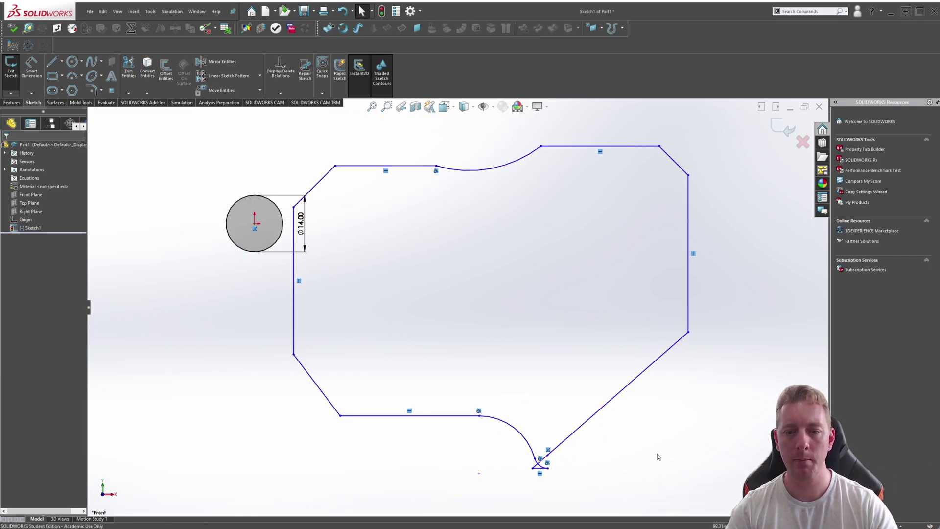
pyautogui.moveTo(609, 404)
pyautogui.mouseDown()
pyautogui.moveTo(640, 452)
pyautogui.moveTo(651, 422)
pyautogui.moveTo(604, 369)
pyautogui.moveTo(636, 421)
pyautogui.mouseUp()
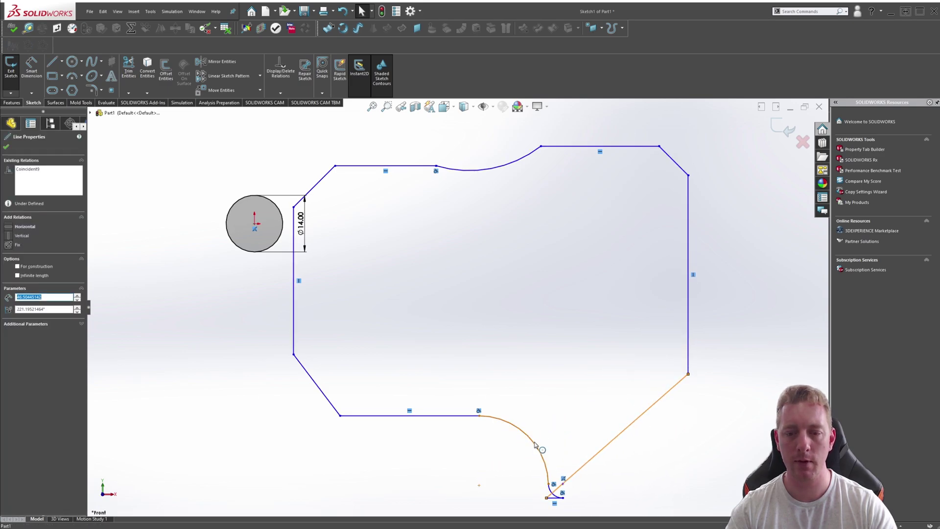
pyautogui.moveTo(537, 449)
pyautogui.mouseDown()
pyautogui.moveTo(566, 508)
pyautogui.moveTo(552, 482)
pyautogui.moveTo(556, 495)
pyautogui.moveTo(544, 497)
pyautogui.moveTo(552, 493)
pyautogui.moveTo(544, 485)
pyautogui.moveTo(635, 481)
pyautogui.moveTo(623, 502)
pyautogui.mouseUp()
pyautogui.scroll(-3, 737, 458)
pyautogui.scroll(3, 737, 457)
pyautogui.press('z')
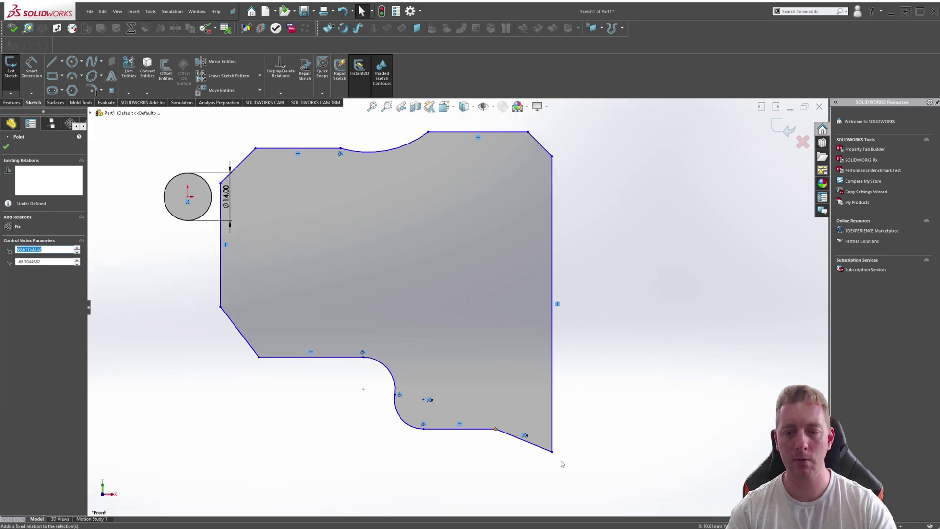
pyautogui.moveTo(552, 453)
pyautogui.mouseDown()
pyautogui.moveTo(567, 427)
pyautogui.moveTo(833, 414)
pyautogui.moveTo(740, 404)
pyautogui.mouseUp()
pyautogui.click(739, 405)
pyautogui.moveTo(598, 395)
pyautogui.keyDown('ctrl'); pyautogui.mouseDown(button='middle')
pyautogui.moveTo(628, 370)
pyautogui.moveTo(726, 450)
pyautogui.mouseUp(button='middle'); pyautogui.keyUp('ctrl')
# Step: Replace the bottom-right slanted line with a new diagonal and trim the dangling edge
pyautogui.click(646, 450)
pyautogui.press('Delete')
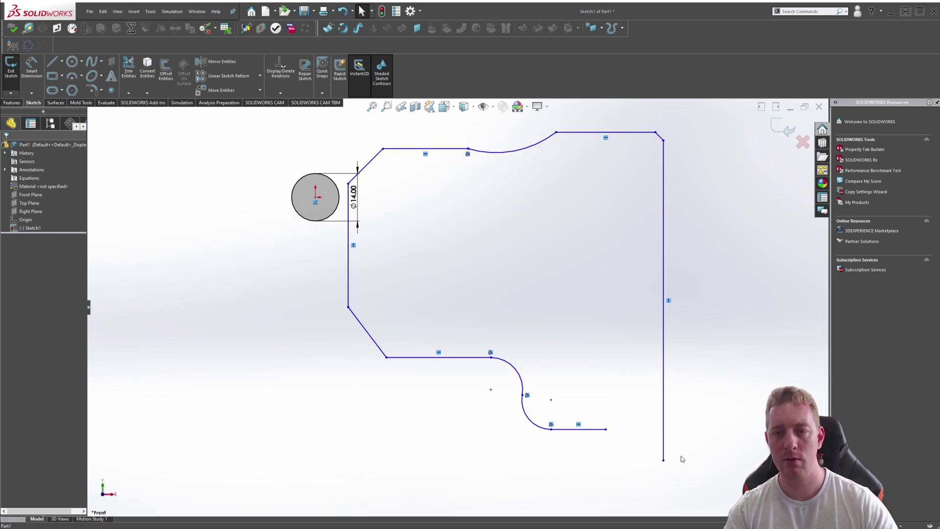
pyautogui.press('l')
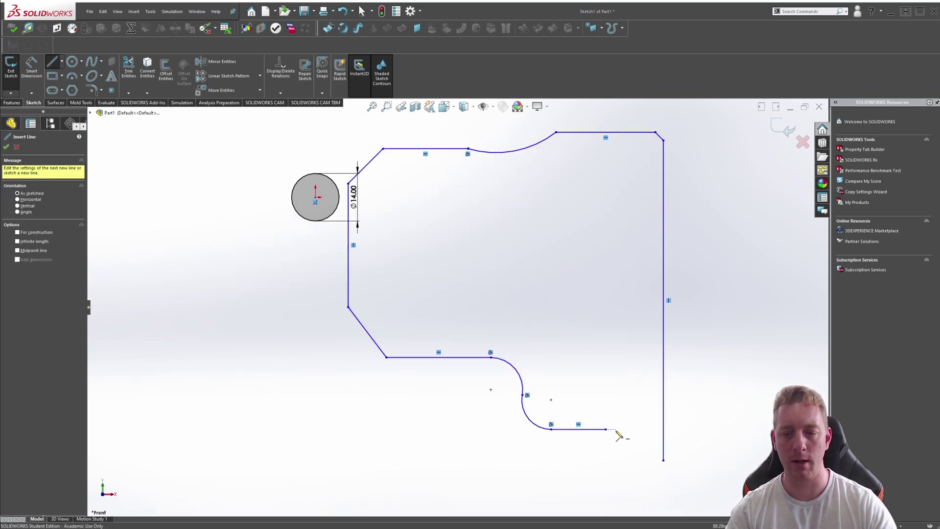
pyautogui.click(606, 429)
pyautogui.click(664, 385)
pyautogui.press('Escape')
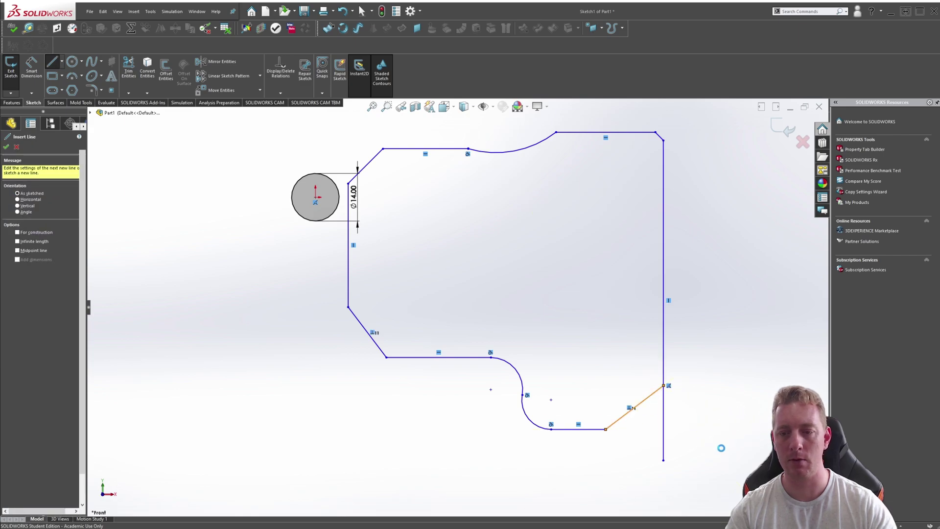
pyautogui.press('Escape')
pyautogui.press('t')
pyautogui.moveTo(693, 431); pyautogui.dragTo(646, 487)
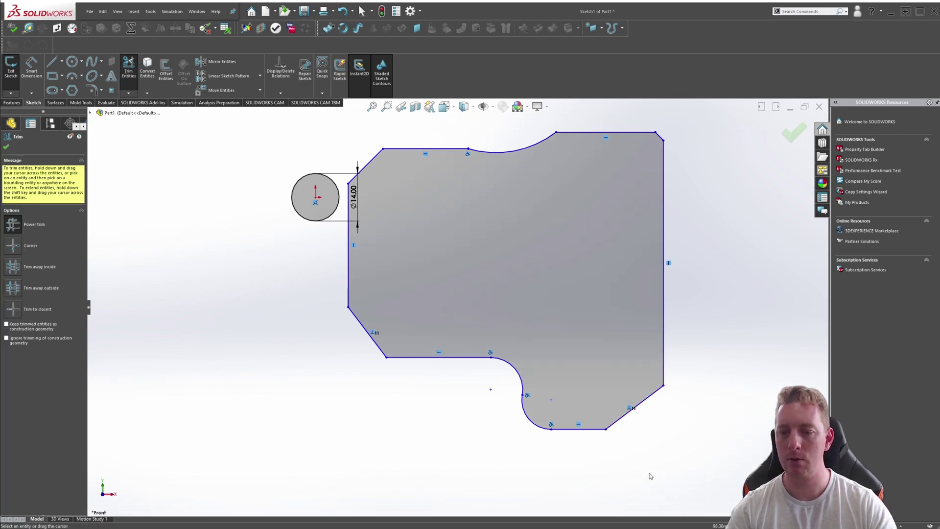
pyautogui.press('Escape')
# Step: Move the whole outer contour up-left so it surrounds the hole
pyautogui.moveTo(342, 121); pyautogui.dragTo(687, 461)
pyautogui.moveTo(617, 428)
pyautogui.mouseDown()
pyautogui.moveTo(492, 405)
pyautogui.moveTo(501, 389)
pyautogui.mouseUp()
pyautogui.click(288, 372)
pyautogui.keyDown('ctrl'); pyautogui.moveTo(394, 335); pyautogui.dragTo(500, 403, button='middle'); pyautogui.keyUp('ctrl')
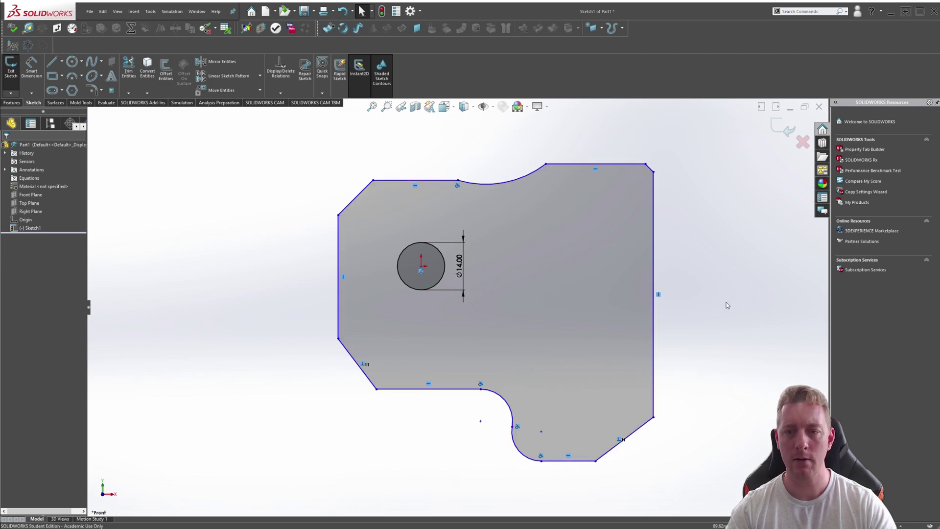
# Step: Set the top-right chamfer distance to 10 and compare the sketch with the exam PDF
pyautogui.write('10')
pyautogui.press('Return')
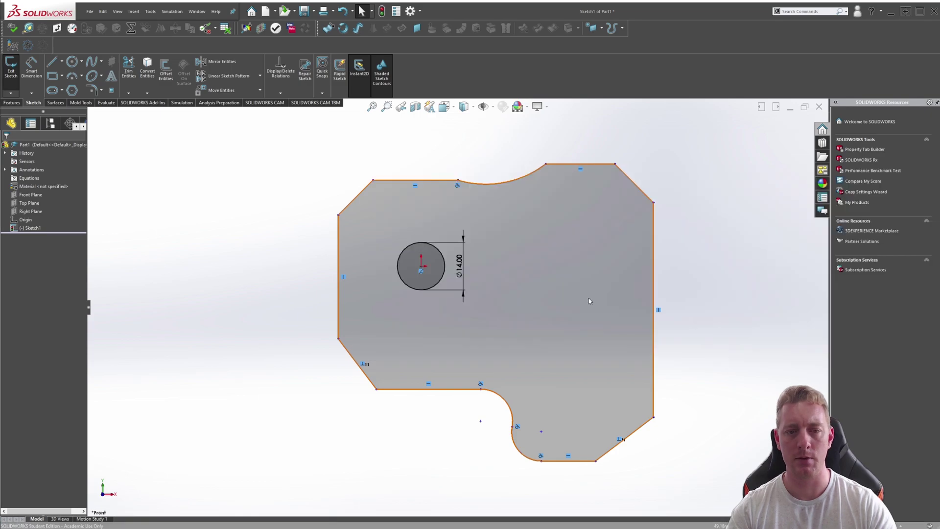
pyautogui.hotkey('alt', 'Tab')
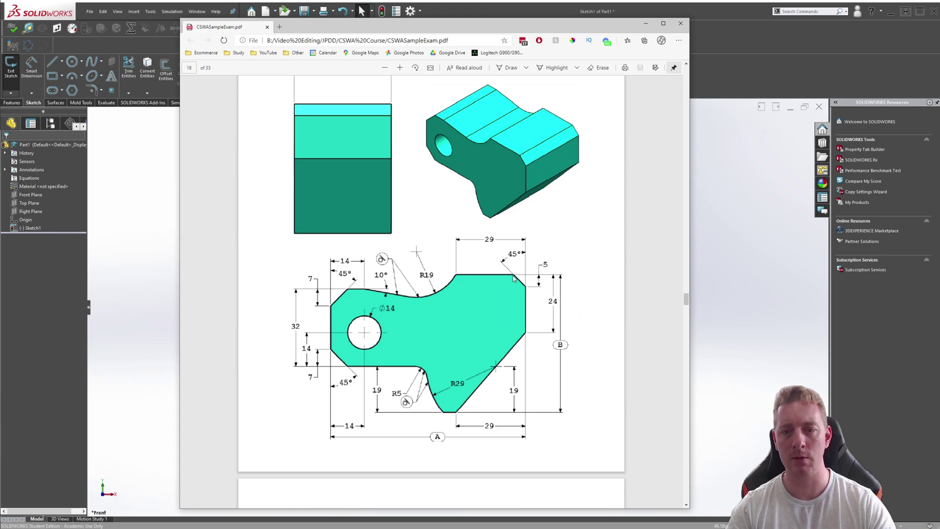
pyautogui.hotkey('alt', 'Tab')
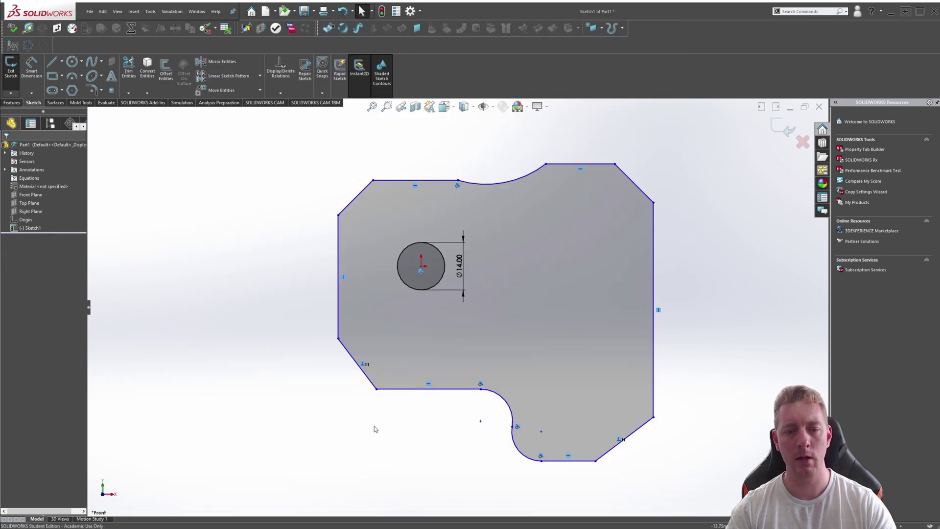
# Step: Add 45° angle dimensions to the lower-left, upper-left and upper-right chamfers
pyautogui.click(354, 368)
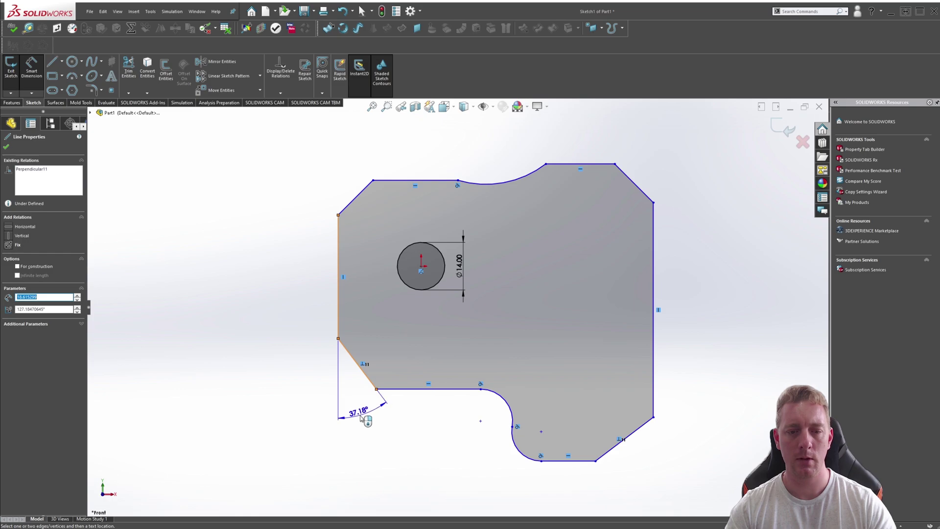
pyautogui.click(361, 419)
pyautogui.write('45')
pyautogui.press('Return')
pyautogui.click(339, 275)
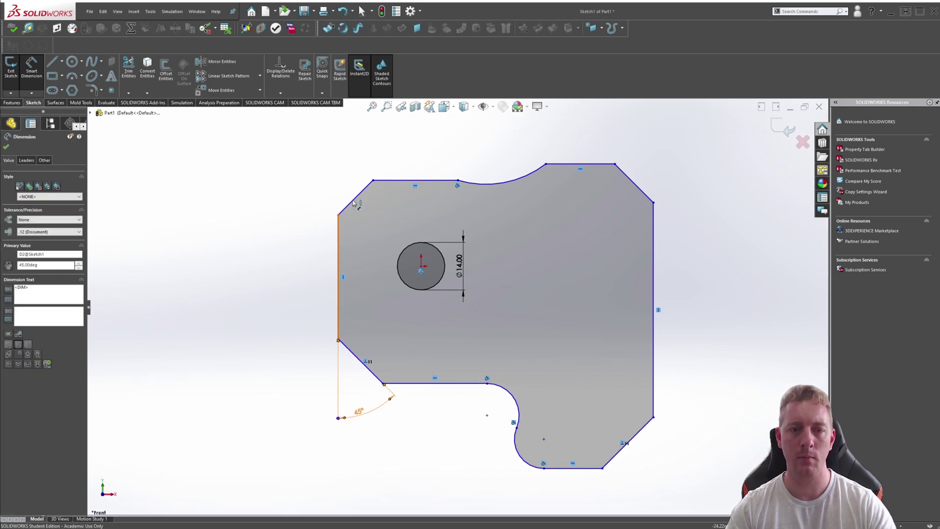
pyautogui.click(354, 199)
pyautogui.click(355, 159)
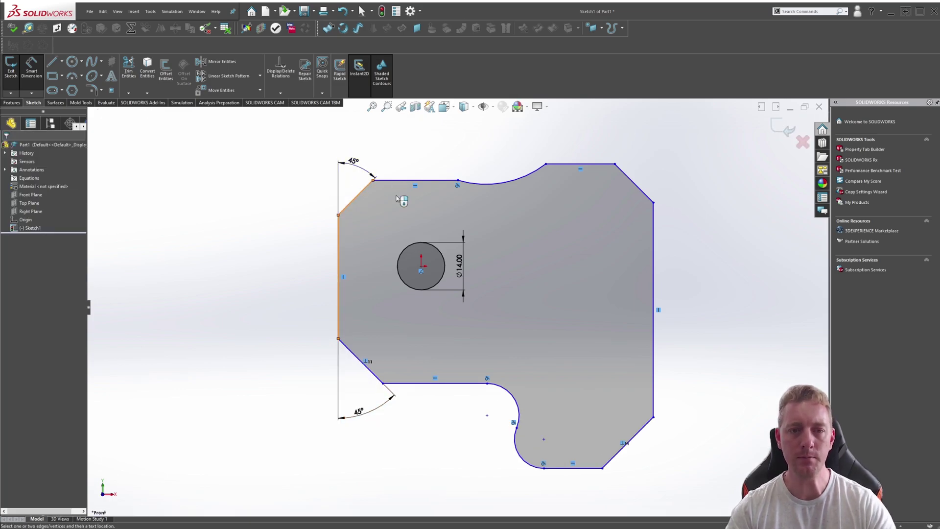
pyautogui.click(654, 224)
pyautogui.click(645, 194)
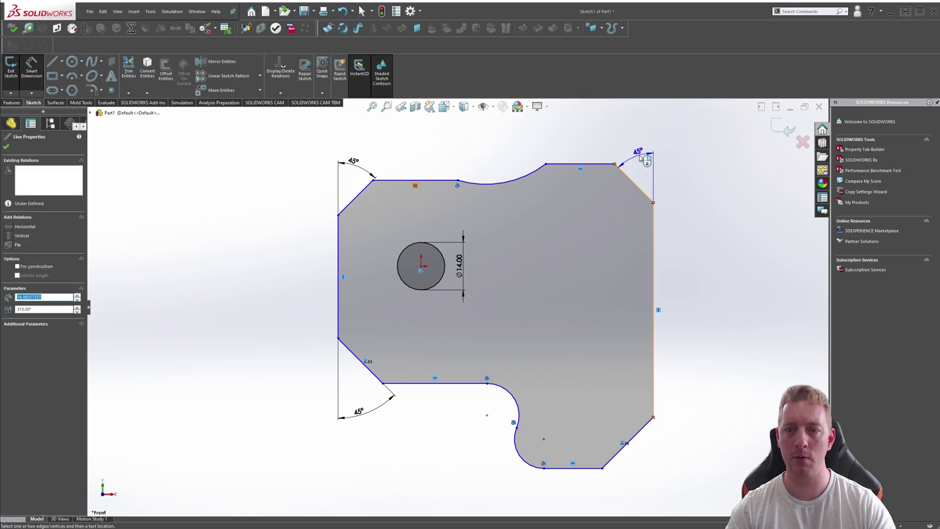
pyautogui.click(647, 148)
pyautogui.press('Return')
# Step: Check the dimensioned chamfers against the exam drawing
pyautogui.hotkey('alt', 'Tab')
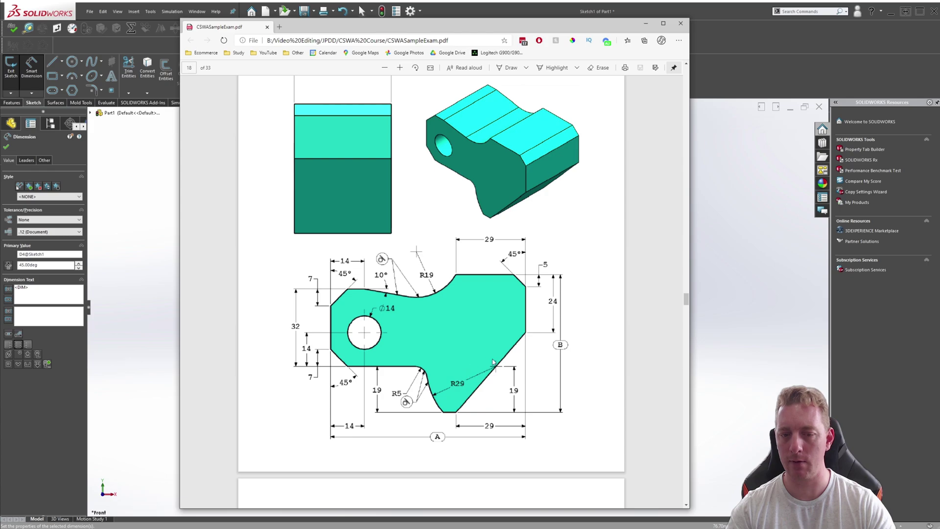
pyautogui.click(720, 398)
pyautogui.click(622, 462)
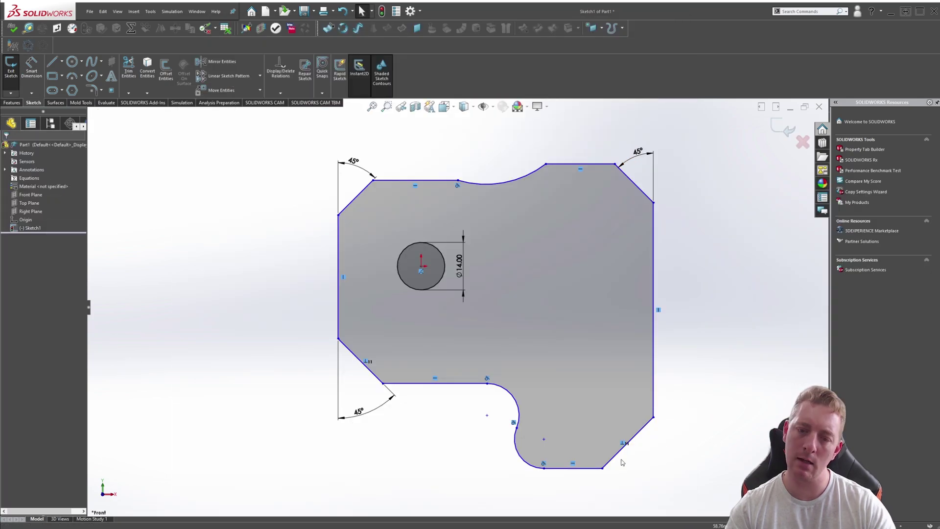
pyautogui.hotkey('alt', 'Tab')
pyautogui.hotkey('alt', 'Tab')
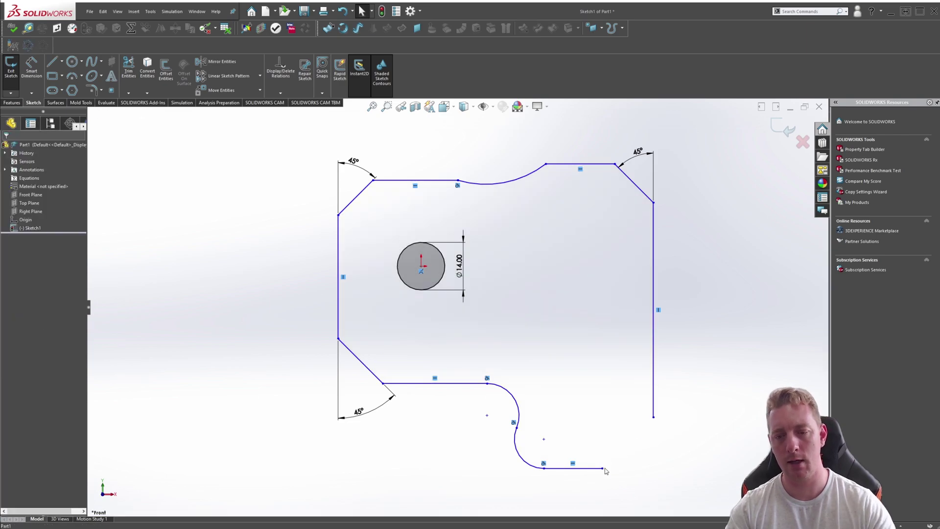
# Step: Reshape the bottom corner and draw a slanted line from the bottom endpoint to the right edge
pyautogui.moveTo(603, 468); pyautogui.dragTo(584, 459)
pyautogui.moveTo(505, 392)
pyautogui.mouseDown()
pyautogui.moveTo(241, 256)
pyautogui.moveTo(504, 403)
pyautogui.mouseUp()
pyautogui.click(600, 443)
pyautogui.press('s')
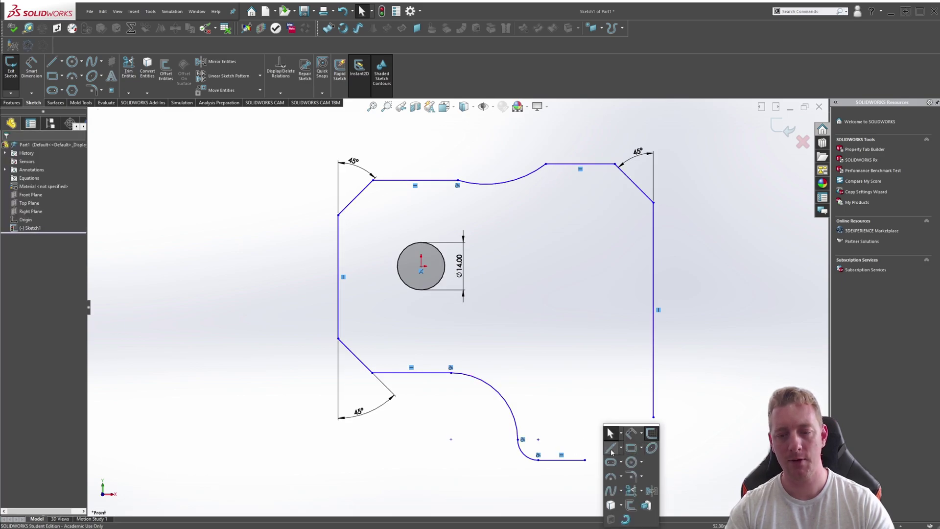
pyautogui.click(611, 450)
pyautogui.click(585, 460)
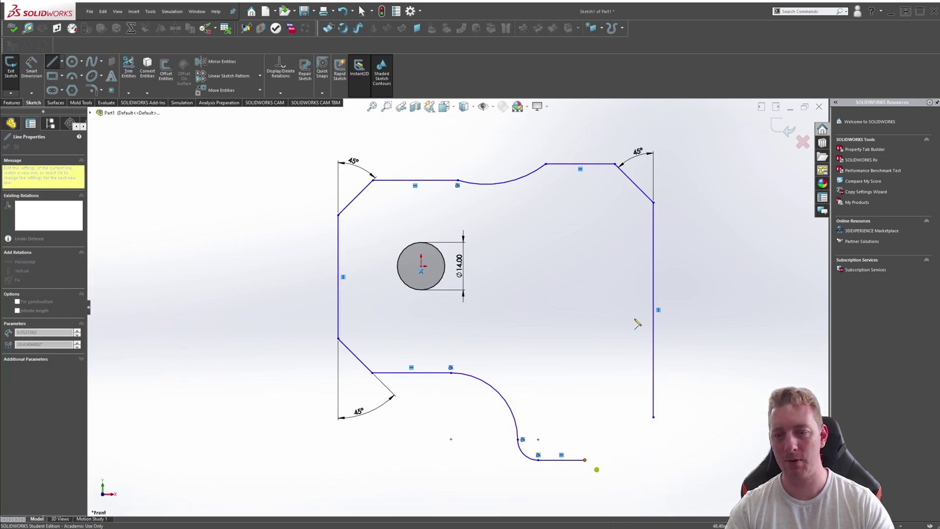
pyautogui.click(655, 303)
pyautogui.press('Escape')
# Step: Trim the right edge's leftover lower segment and bring up the exam drawing
pyautogui.press('s')
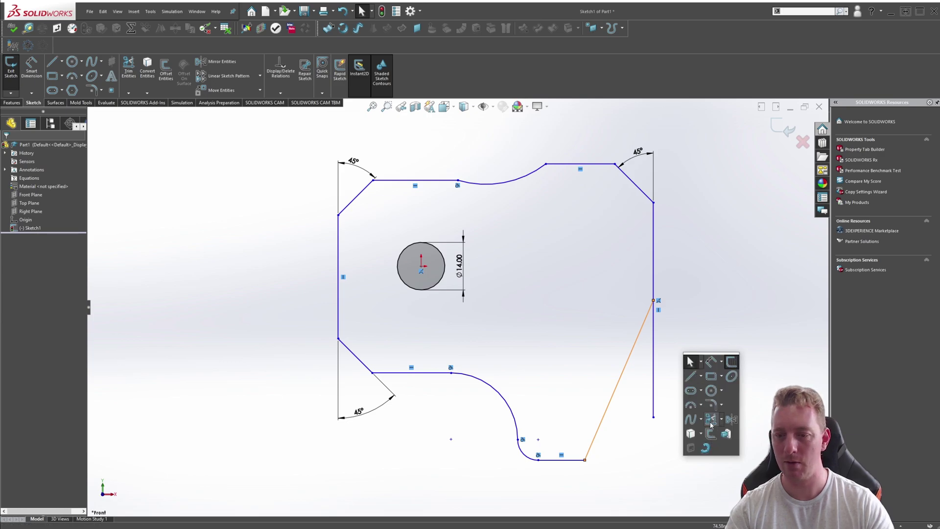
pyautogui.click(711, 419)
pyautogui.click(654, 372)
pyautogui.hotkey('alt', 'Tab')
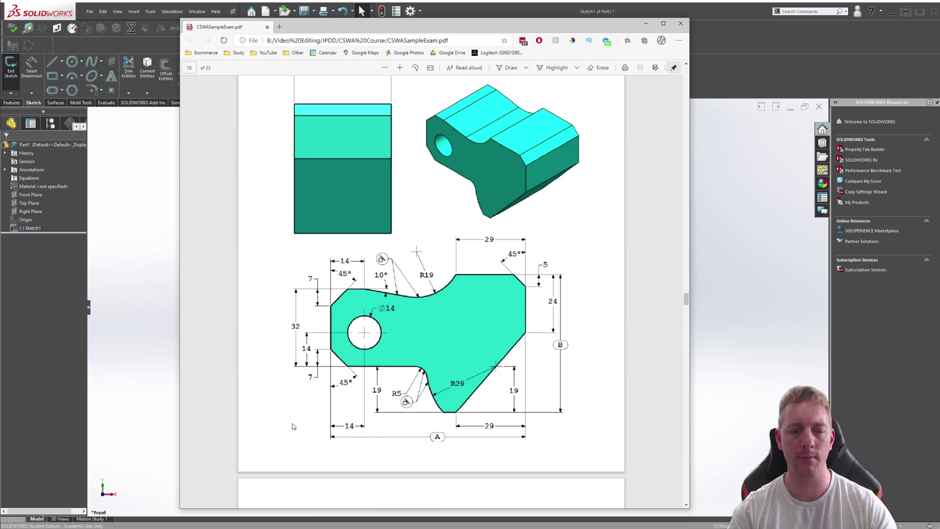
# Step: Dimension the hole centre 14 mm from the left edge
pyautogui.click(777, 70)
pyautogui.press('s')
pyautogui.click(372, 384)
pyautogui.click(422, 269)
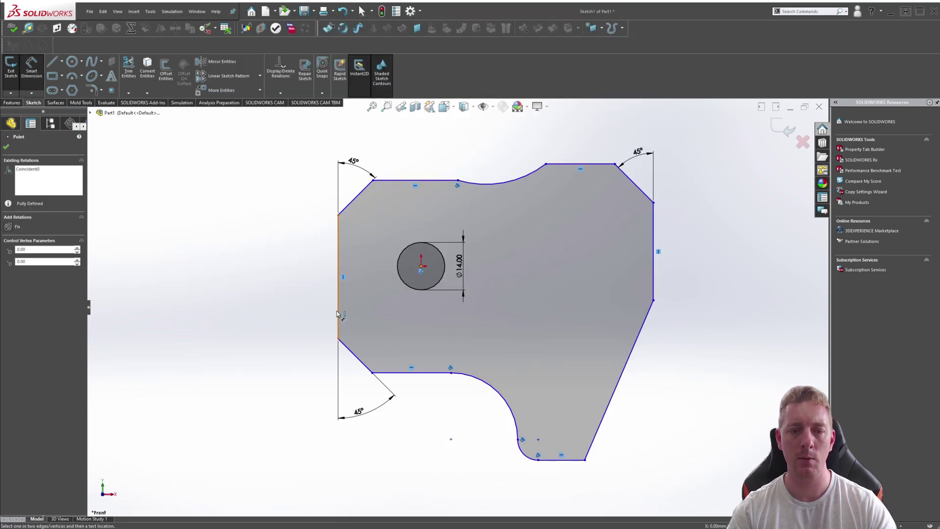
pyautogui.click(339, 315)
pyautogui.click(367, 439)
pyautogui.write('14')
pyautogui.press('Return')
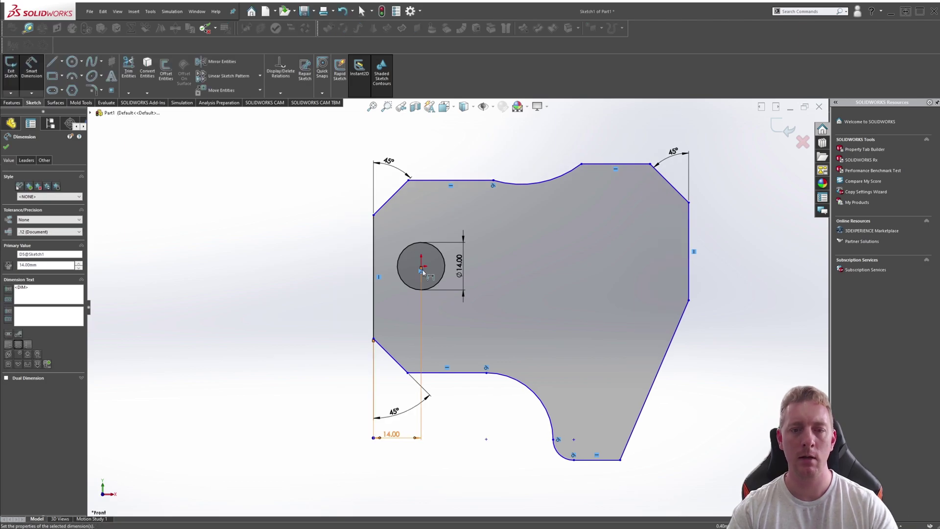
pyautogui.click(443, 372)
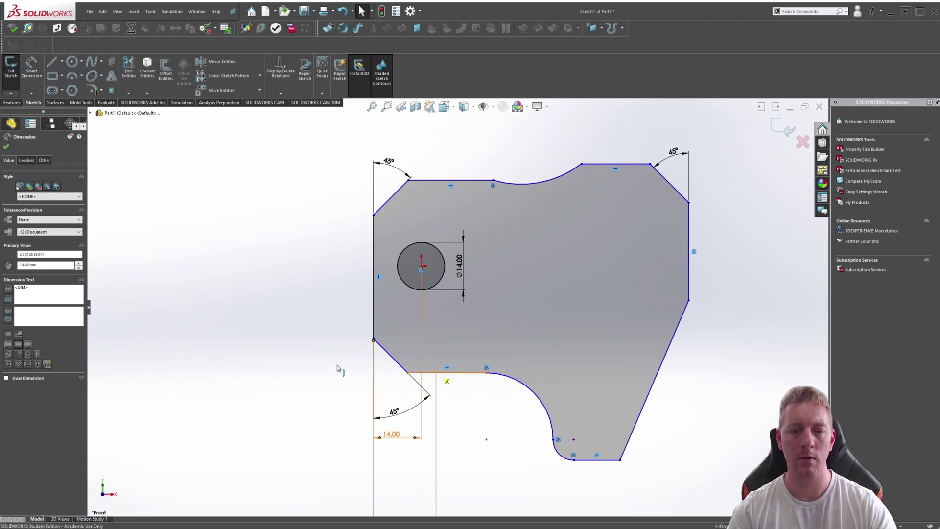
pyautogui.press('Escape')
# Step: Set the hole centre's height above the bottom edge to 14 mm
pyautogui.press('s')
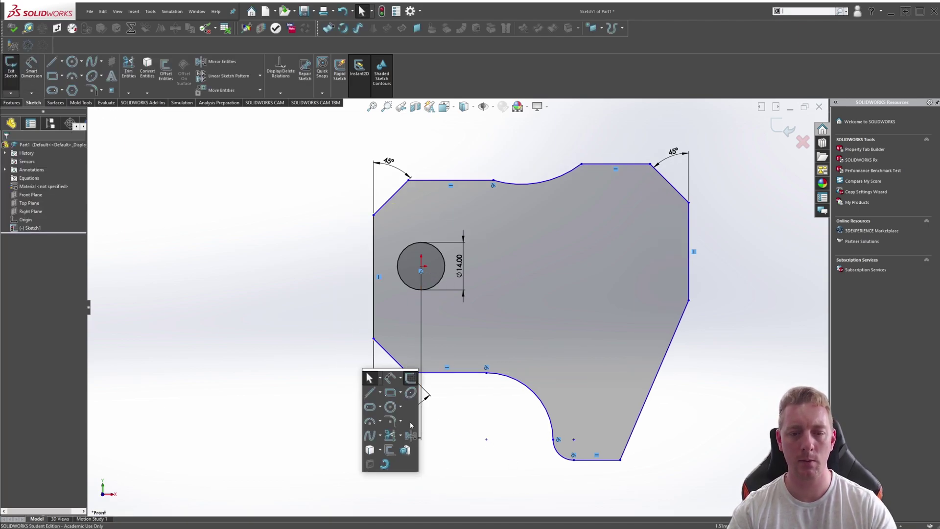
pyautogui.click(391, 380)
pyautogui.click(422, 270)
pyautogui.click(353, 319)
pyautogui.write('14')
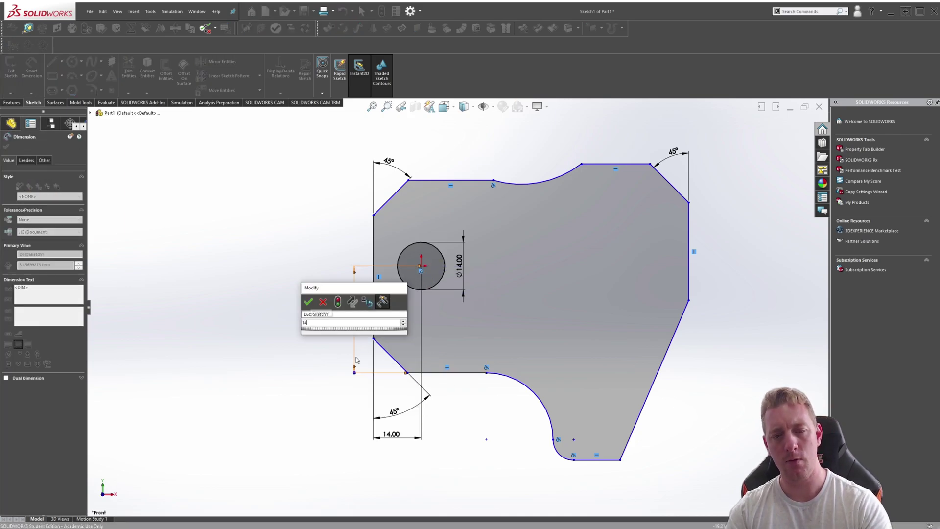
pyautogui.press('Return')
pyautogui.press('Escape')
# Step: Snap the diagonal's end onto the left edge and join the arc to the top line
pyautogui.keyDown('ctrl'); pyautogui.moveTo(550, 242); pyautogui.dragTo(551, 289, button='middle'); pyautogui.keyUp('ctrl')
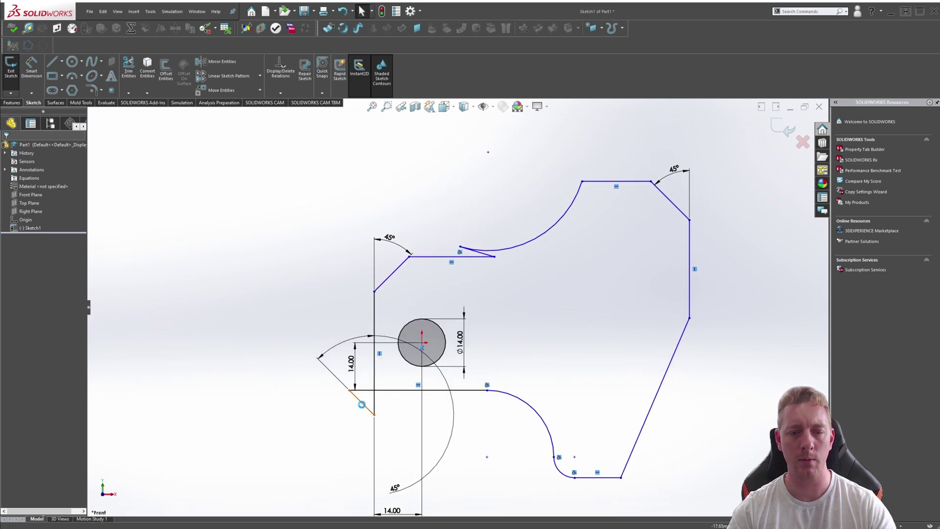
pyautogui.moveTo(375, 417); pyautogui.dragTo(374, 415)
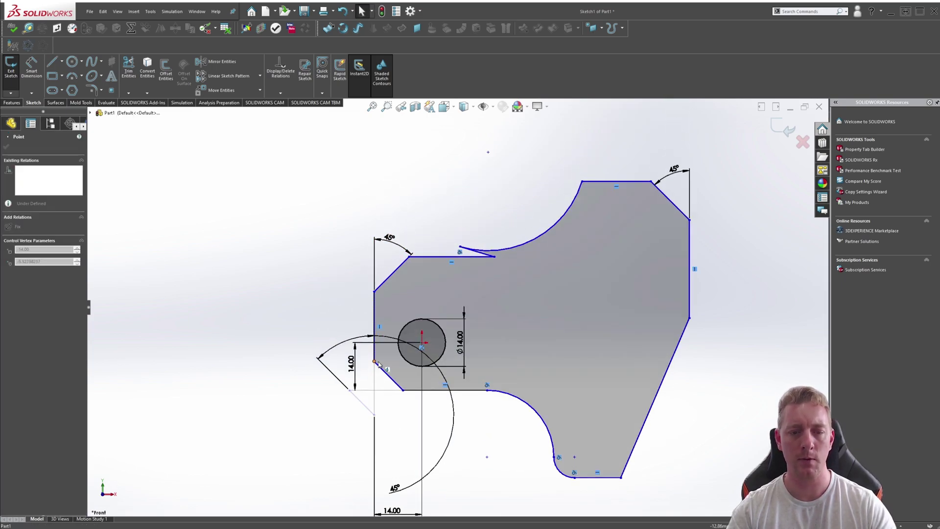
pyautogui.press('Escape')
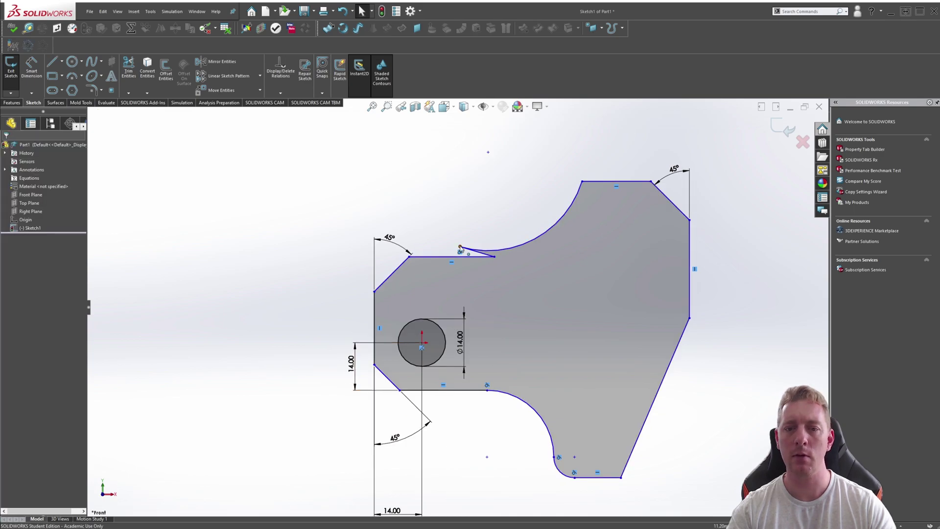
pyautogui.moveTo(460, 249); pyautogui.dragTo(494, 256)
pyautogui.moveTo(583, 181); pyautogui.dragTo(629, 205)
pyautogui.click(698, 398)
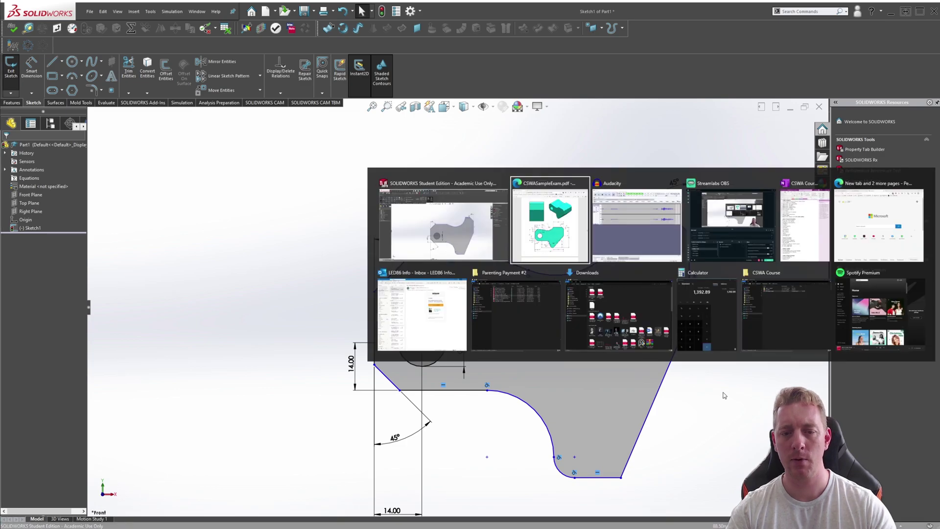
pyautogui.hotkey('alt', 'Tab')
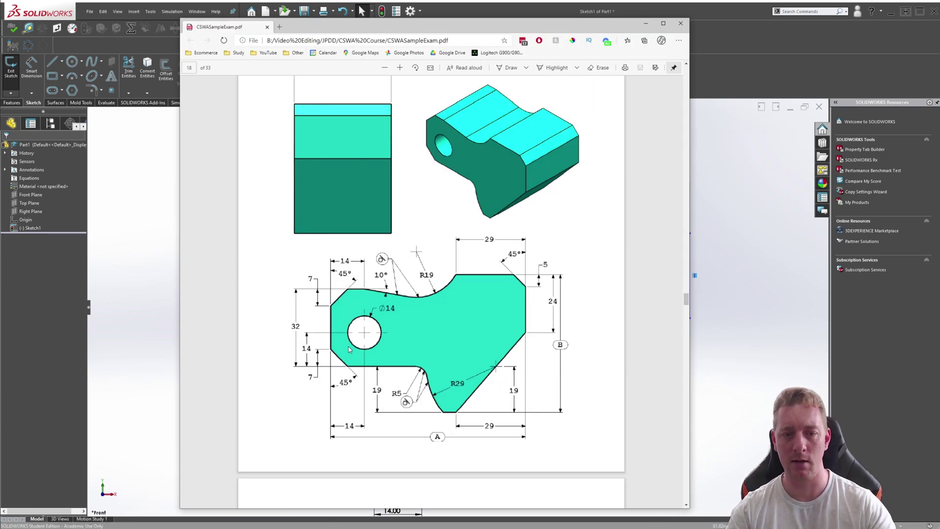
# Step: Dimension both the top and bottom chamfers at 7 mm
pyautogui.hotkey('alt', 'Tab')
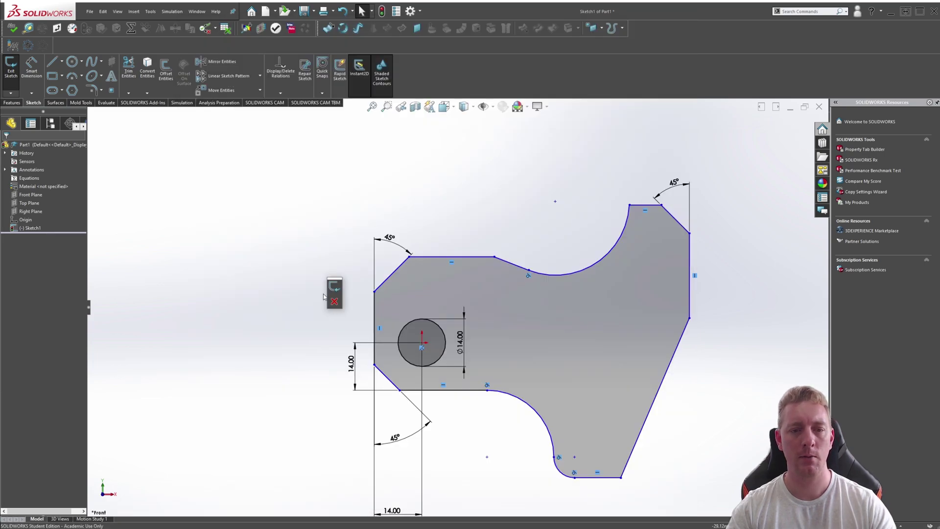
pyautogui.press('s')
pyautogui.click(346, 296)
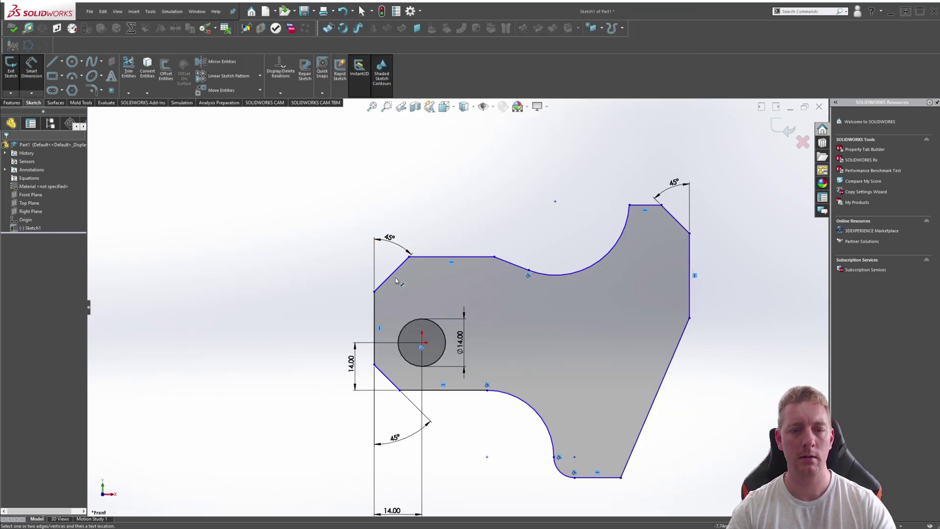
pyautogui.click(441, 390)
pyautogui.click(422, 347)
pyautogui.click(353, 365)
pyautogui.write('7')
pyautogui.press('Return')
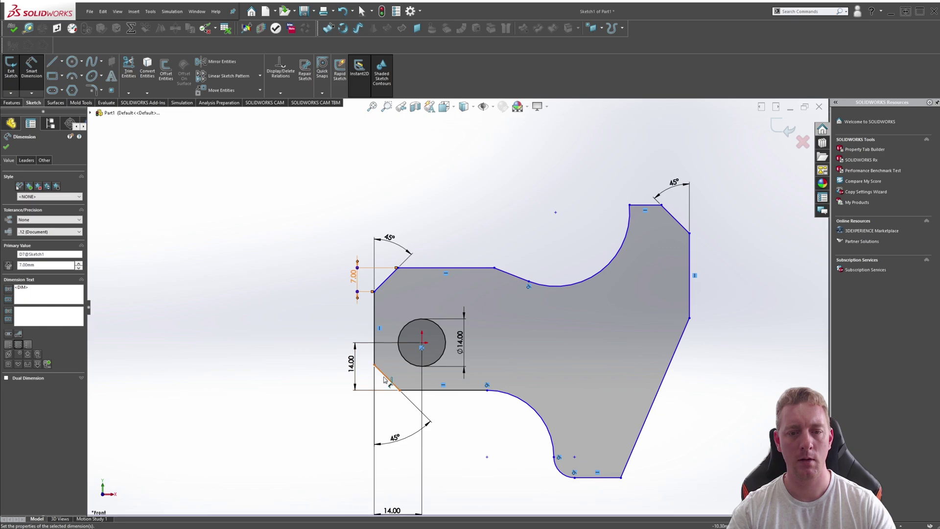
pyautogui.click(387, 378)
pyautogui.click(367, 378)
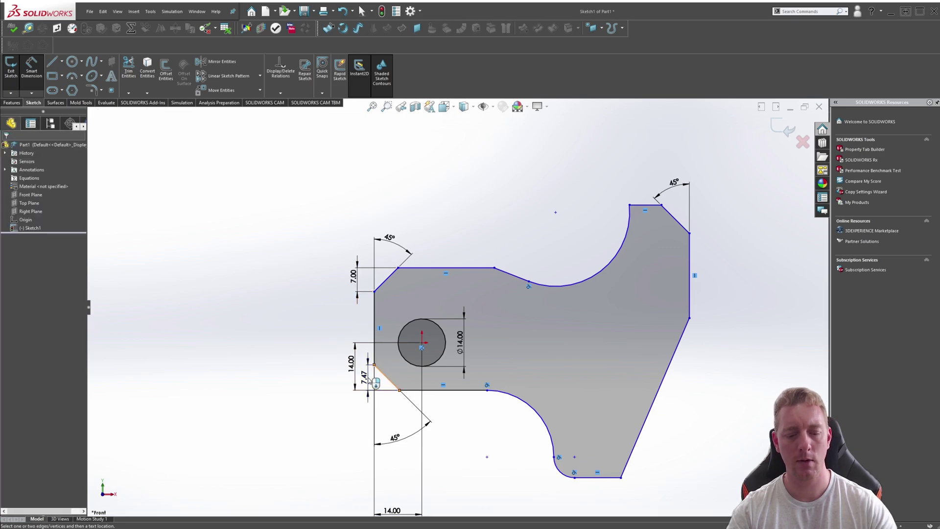
pyautogui.write('7.00mm')
pyautogui.press('Return')
pyautogui.hotkey('alt', 'Tab')
pyautogui.hotkey('alt', 'Tab')
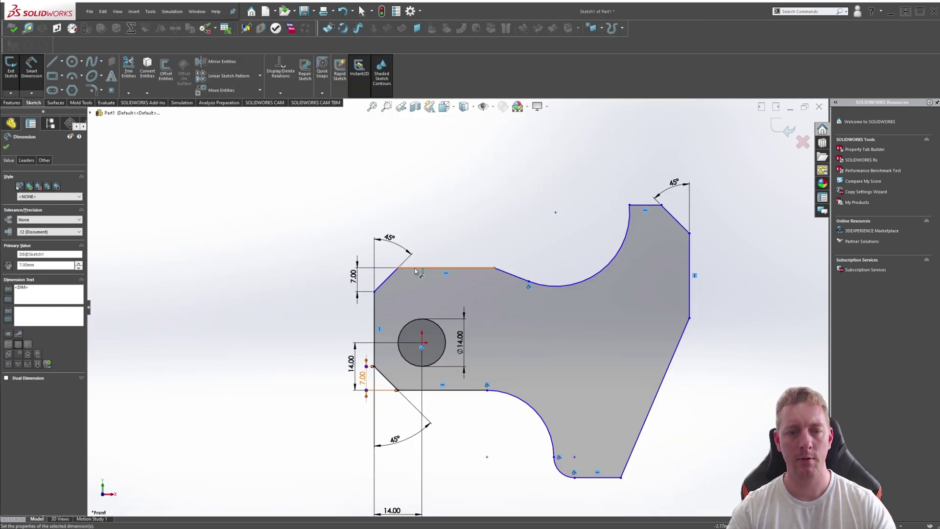
# Step: Set the overall height to 32 mm and the top flat length to 10
pyautogui.click(411, 392)
pyautogui.click(321, 316)
pyautogui.write('32')
pyautogui.press('Return')
pyautogui.click(494, 281)
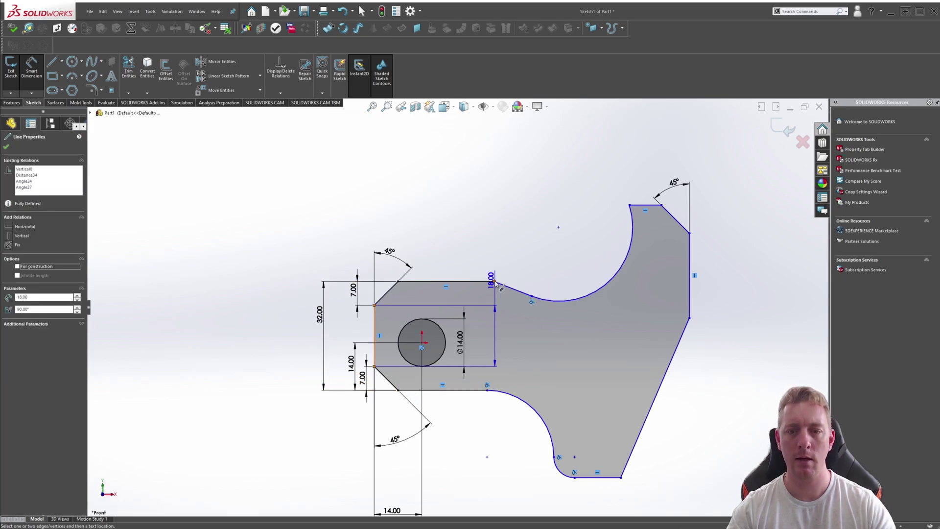
pyautogui.click(375, 304)
pyautogui.click(427, 227)
pyautogui.write('10.00mm')
pyautogui.press('Return')
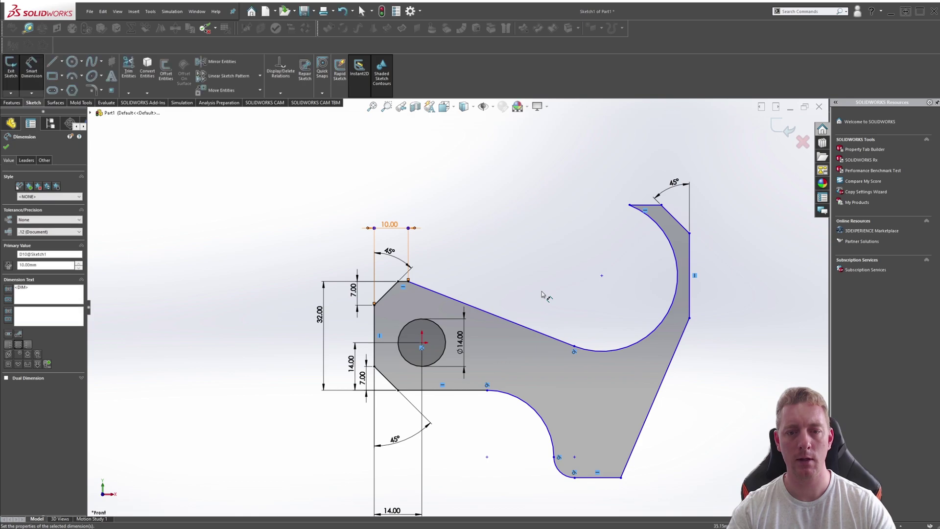
# Step: Fix the top sloping edge at 10° from the short flat
pyautogui.scroll(-3, 414, 284)
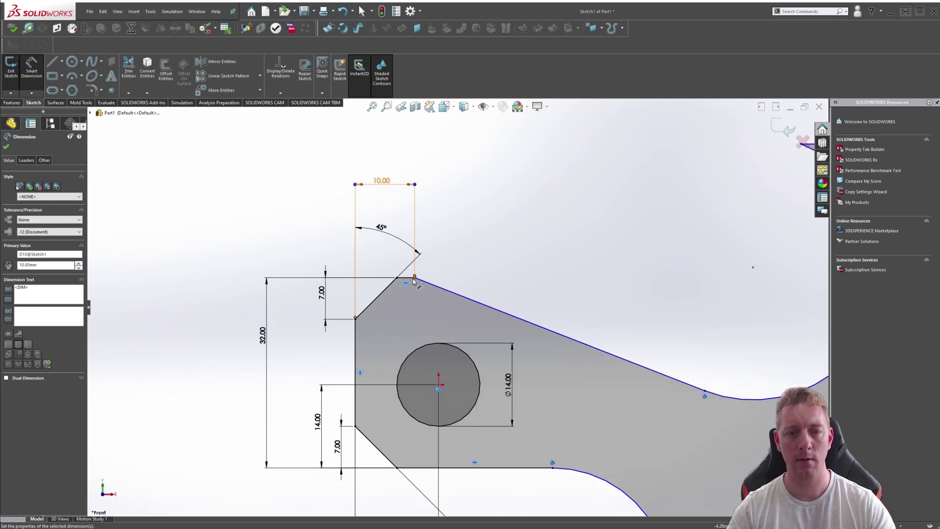
pyautogui.click(438, 289)
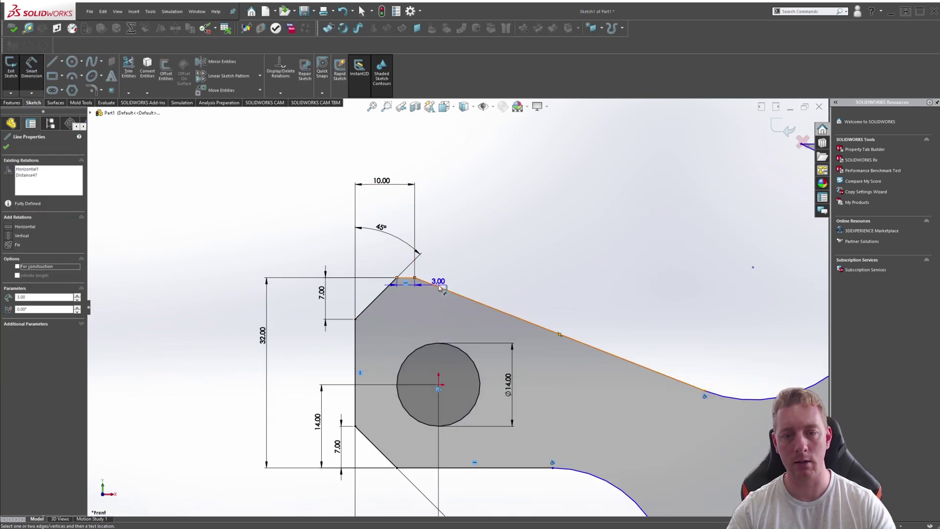
pyautogui.click(409, 277)
pyautogui.click(490, 291)
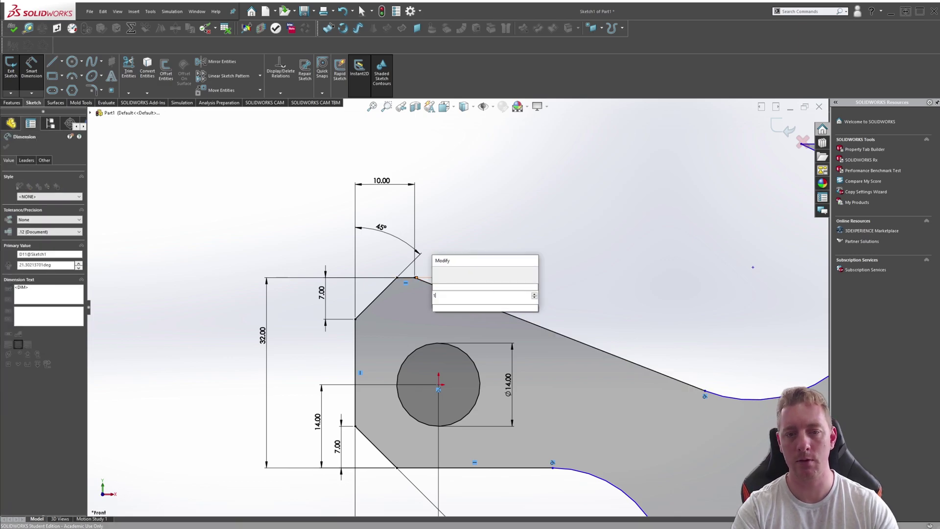
pyautogui.press('Return')
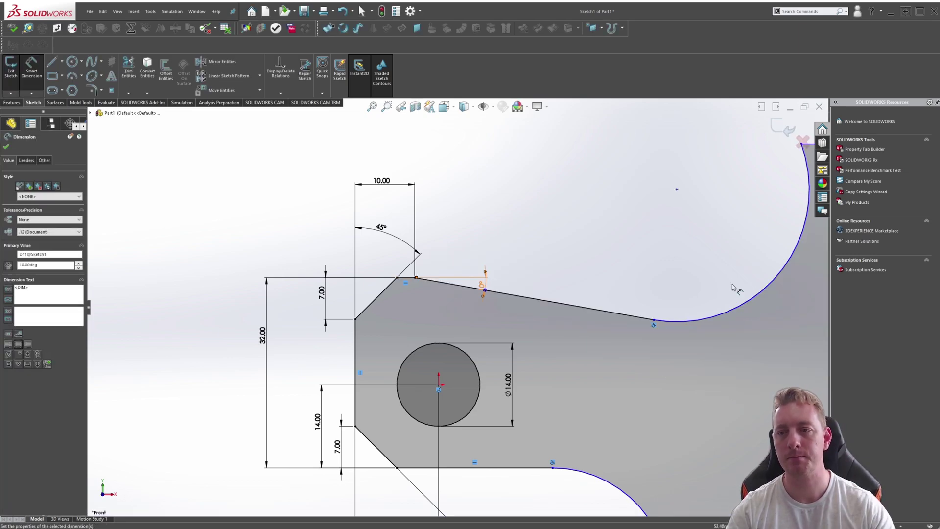
pyautogui.press('f')
pyautogui.press('Escape')
# Step: Enlarge the upper arc by moving its centre left, and lower the top-right flat edge
pyautogui.keyDown('ctrl'); pyautogui.moveTo(612, 309); pyautogui.dragTo(528, 277, button='middle'); pyautogui.keyUp('ctrl')
pyautogui.click(528, 277)
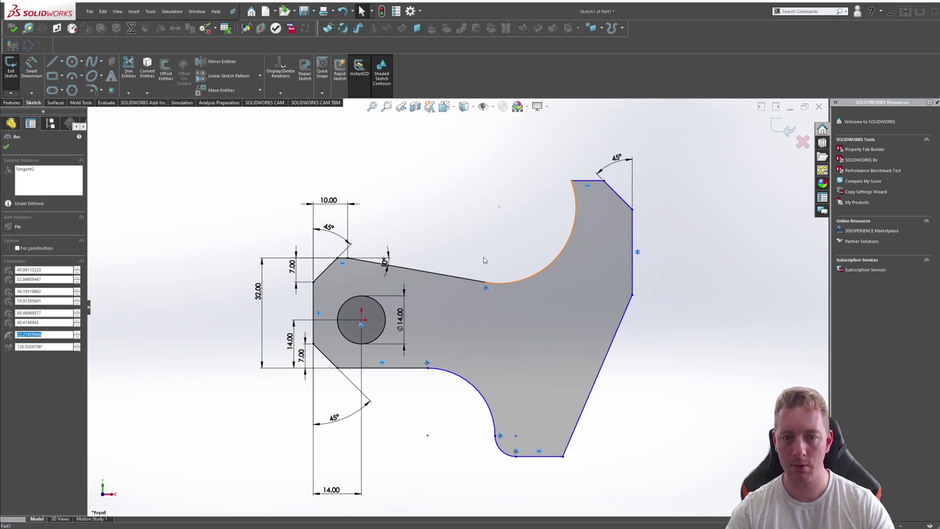
pyautogui.moveTo(486, 203); pyautogui.dragTo(447, 193)
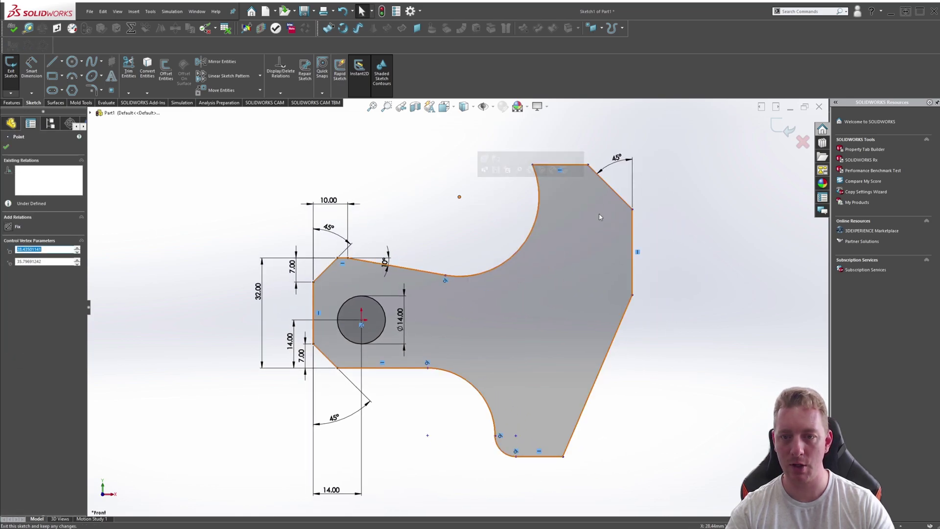
pyautogui.press('Escape')
pyautogui.moveTo(571, 169); pyautogui.dragTo(571, 197)
pyautogui.click(691, 348)
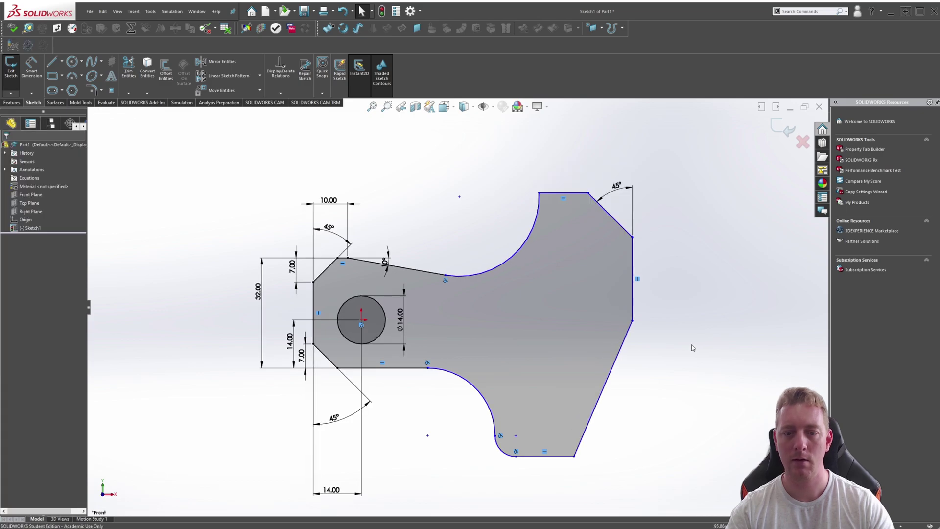
pyautogui.hotkey('alt', 'Tab')
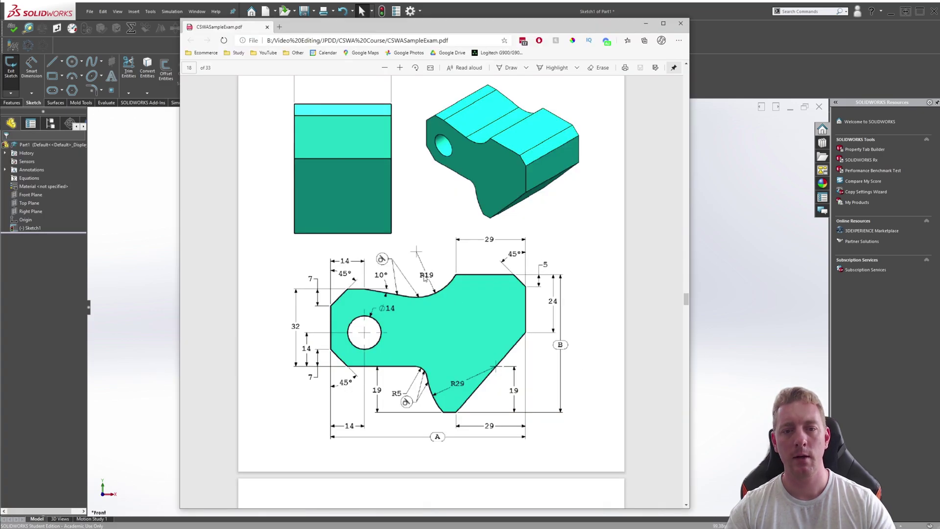
# Step: Dimension the upper notch arc at R19 and the lower arc at R5
pyautogui.hotkey('alt', 'Tab')
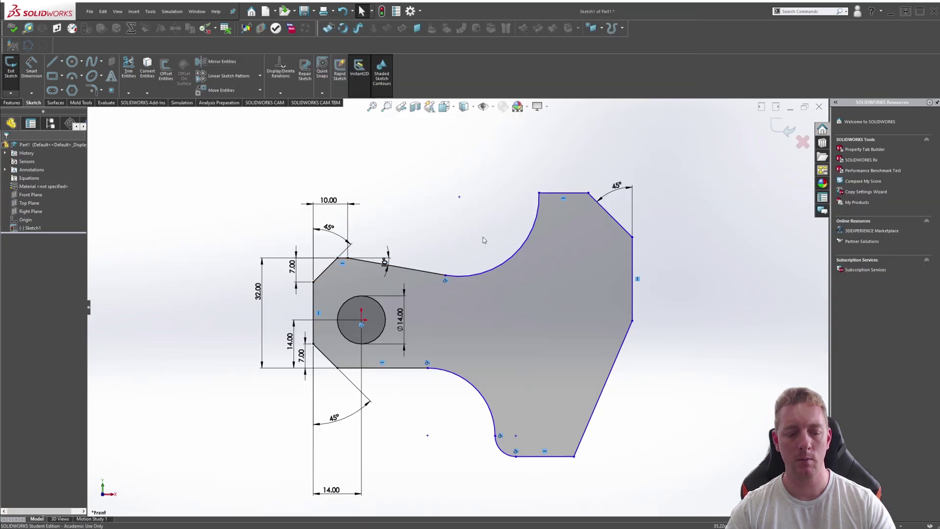
pyautogui.press('s')
pyautogui.click(510, 277)
pyautogui.click(519, 252)
pyautogui.click(497, 241)
pyautogui.write('19')
pyautogui.press('Return')
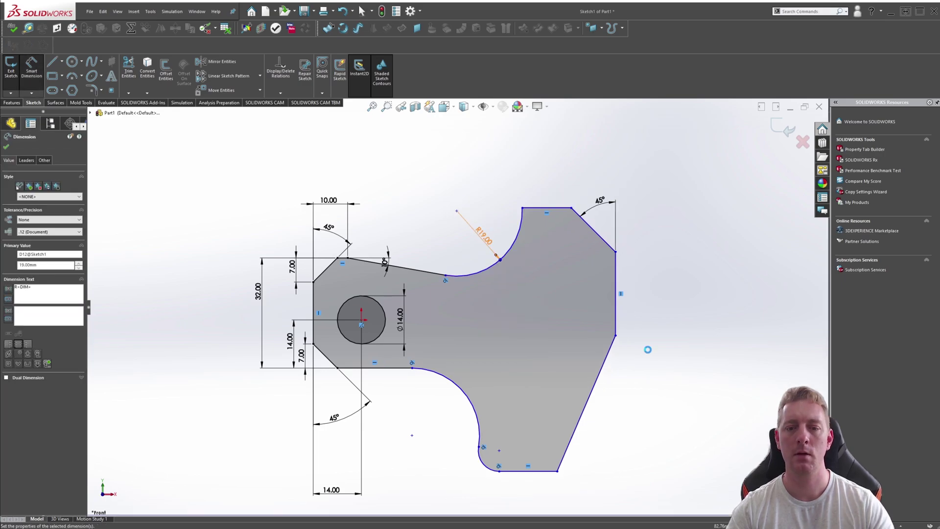
pyautogui.hotkey('alt', 'Tab')
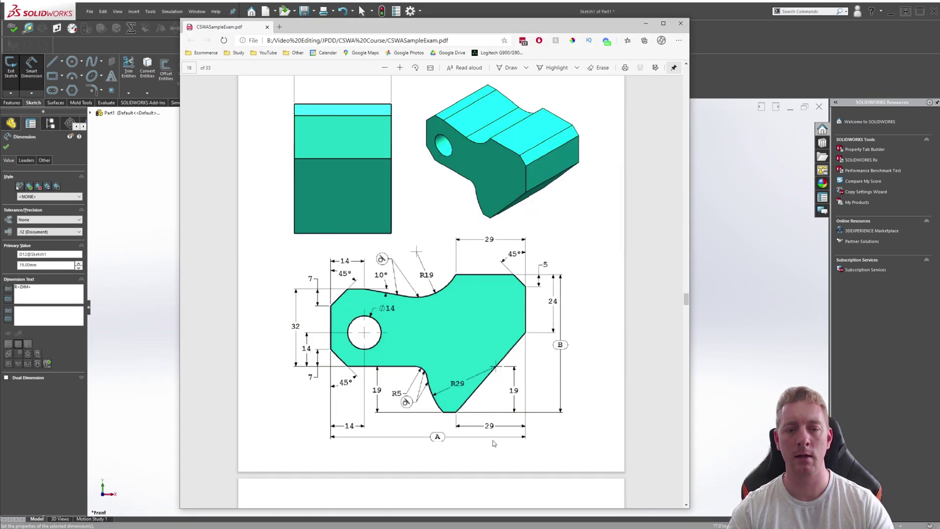
pyautogui.hotkey('alt', 'Tab')
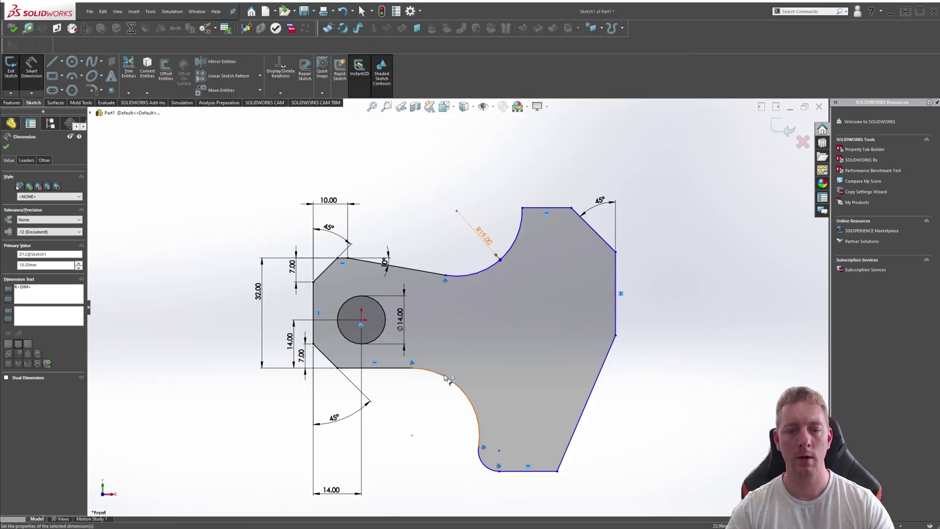
pyautogui.click(431, 408)
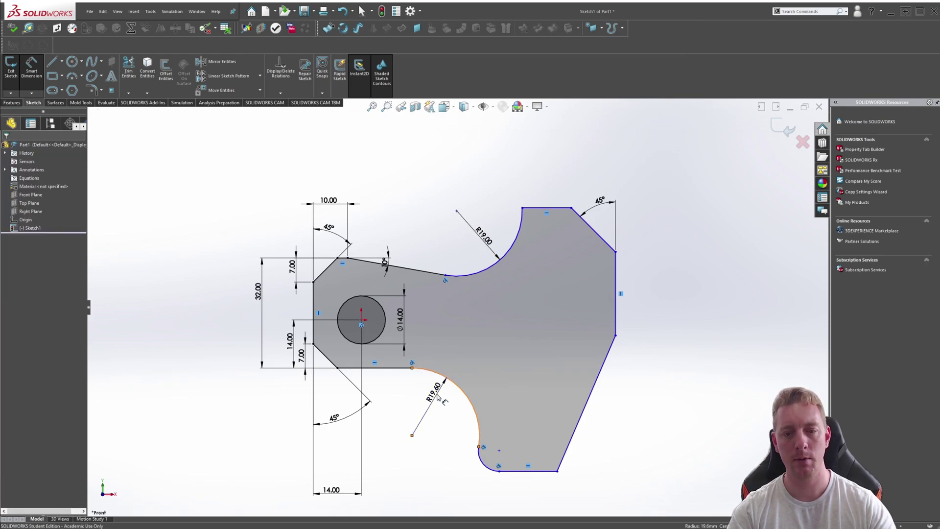
pyautogui.click(438, 398)
pyautogui.write('5')
pyautogui.press('Return')
# Step: Make the small lower arc's centre coincident with the lower-right diagonal edge
pyautogui.hotkey('alt', 'Tab')
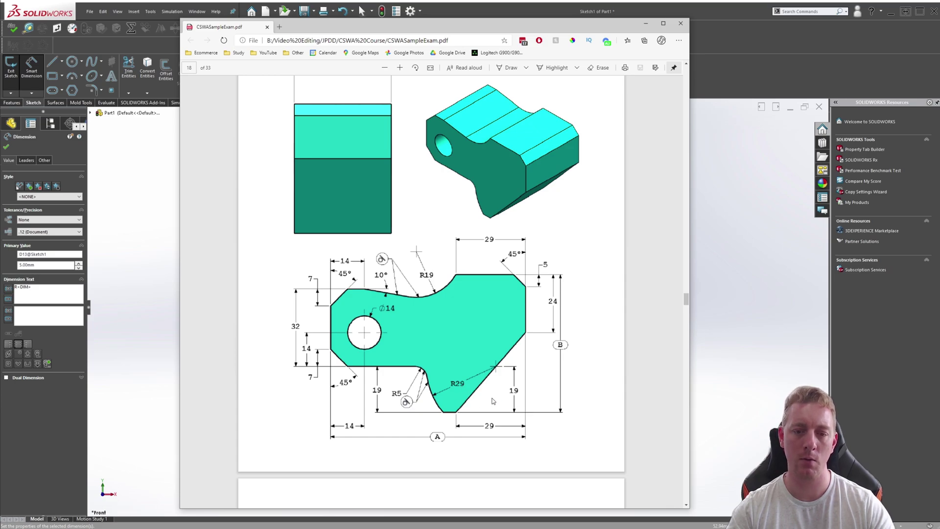
pyautogui.hotkey('alt', 'Tab')
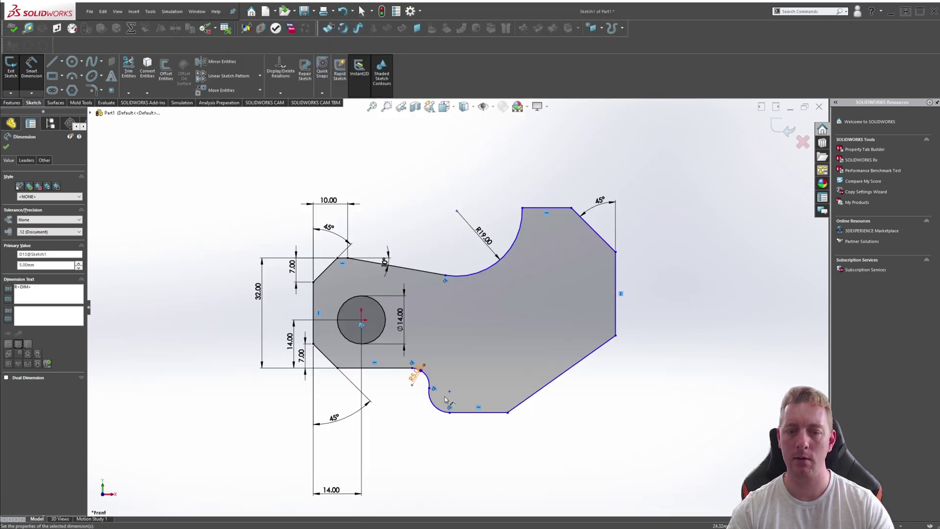
pyautogui.click(443, 400)
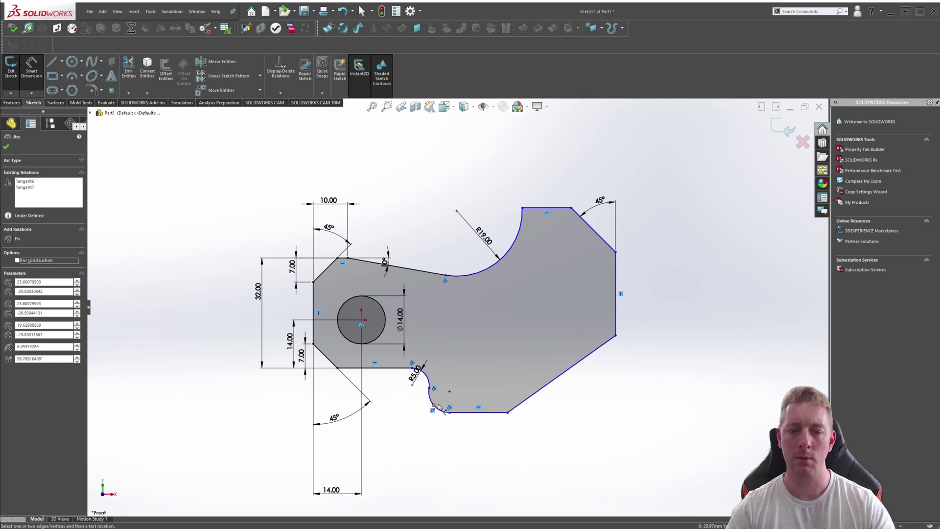
pyautogui.click(531, 397)
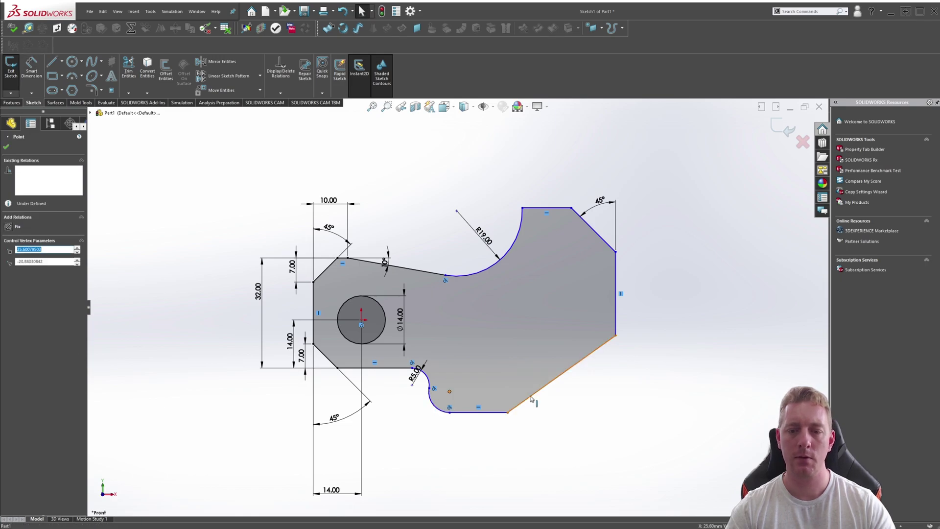
pyautogui.click(565, 365)
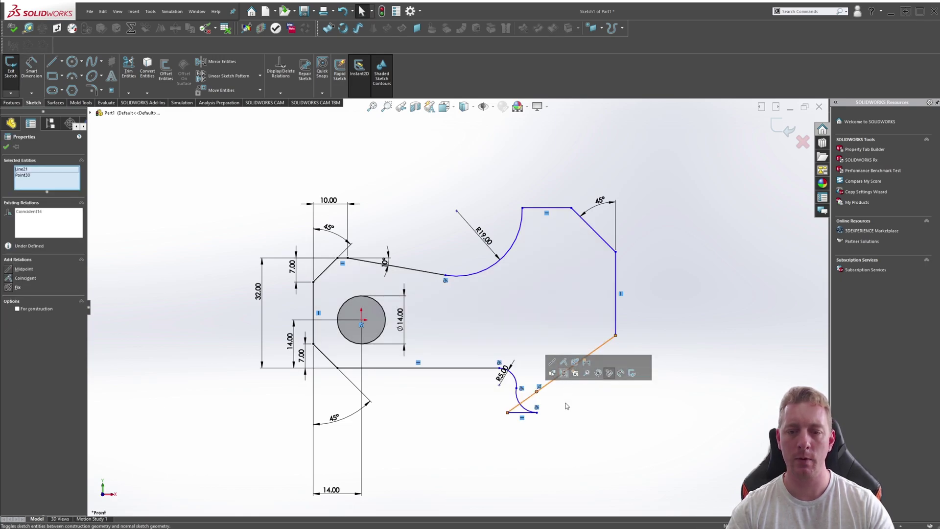
# Step: Try reshaping the small lower arc and corner endpoint, then undo the change
pyautogui.press('Escape')
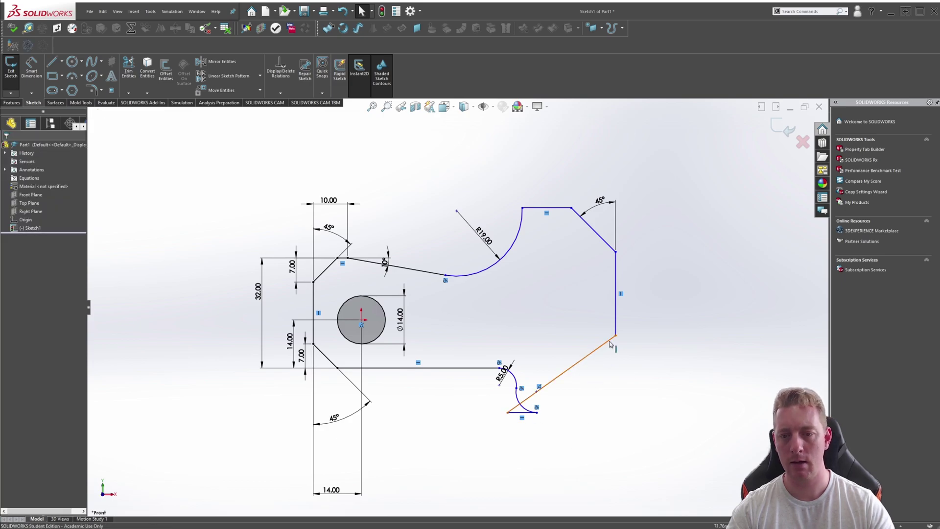
pyautogui.moveTo(509, 377); pyautogui.dragTo(489, 382)
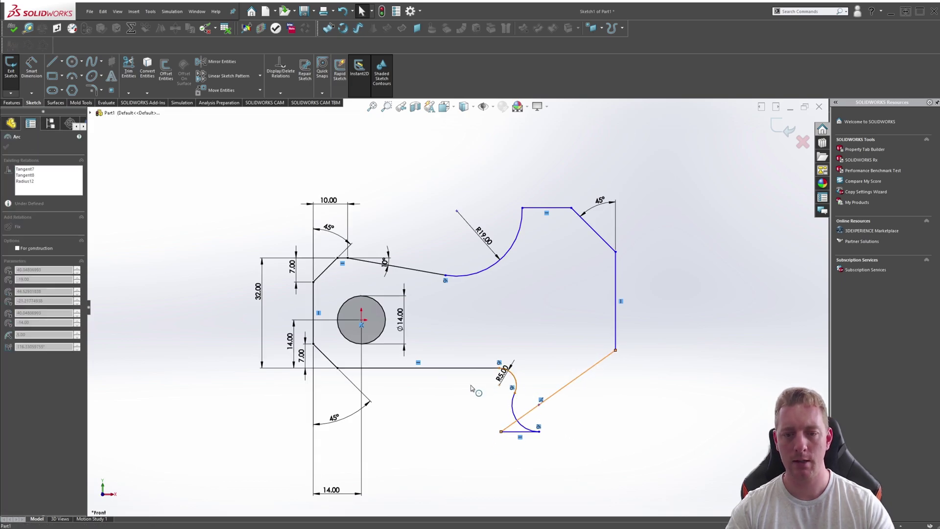
pyautogui.moveTo(540, 435)
pyautogui.mouseDown()
pyautogui.moveTo(497, 435)
pyautogui.moveTo(551, 447)
pyautogui.moveTo(544, 433)
pyautogui.mouseUp()
pyautogui.press('Escape')
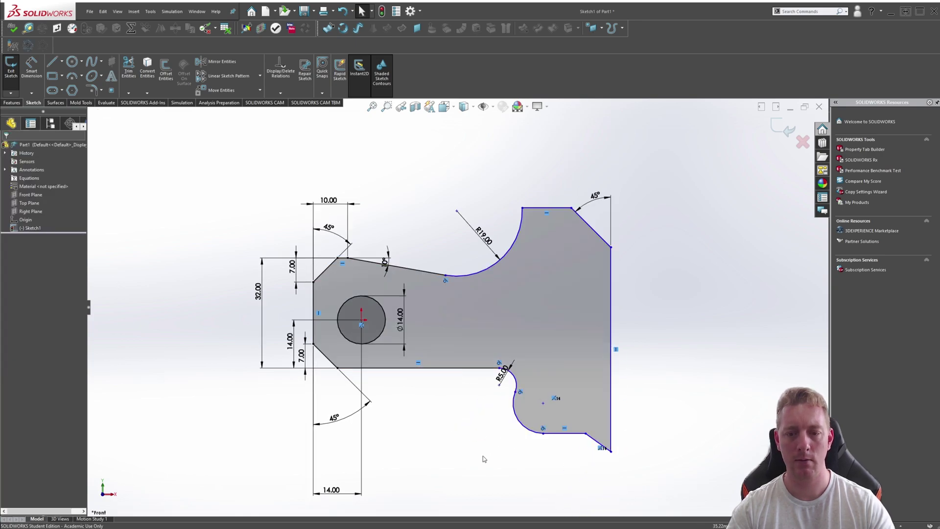
pyautogui.hotkey('ctrl', 'z')
pyautogui.hotkey('ctrl', 'z')
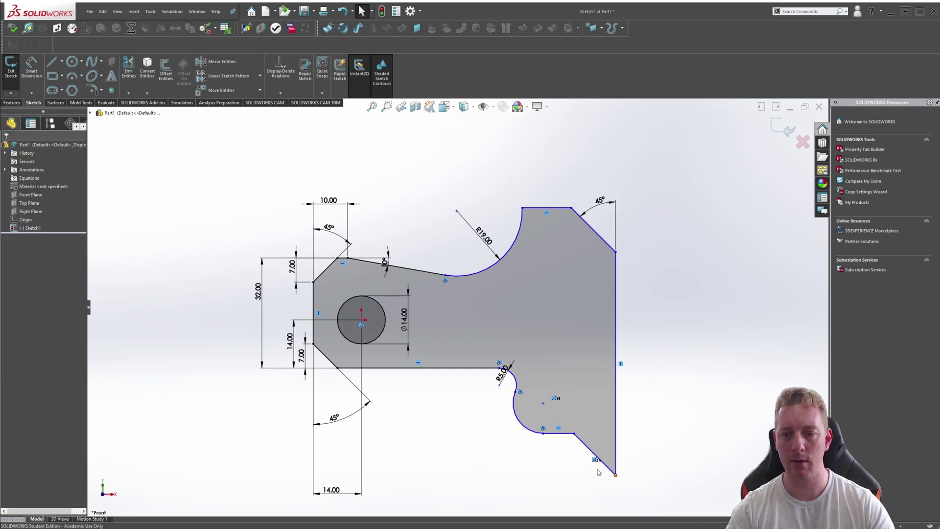
pyautogui.press('Escape')
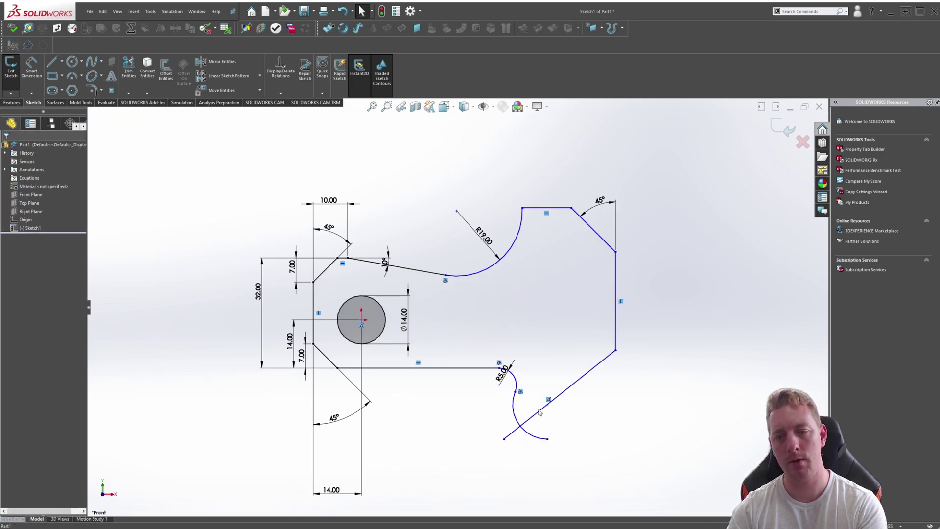
# Step: Replace the lower-right diagonal and arc with a new diagonal, short bottom segment and return curve
pyautogui.click(538, 417)
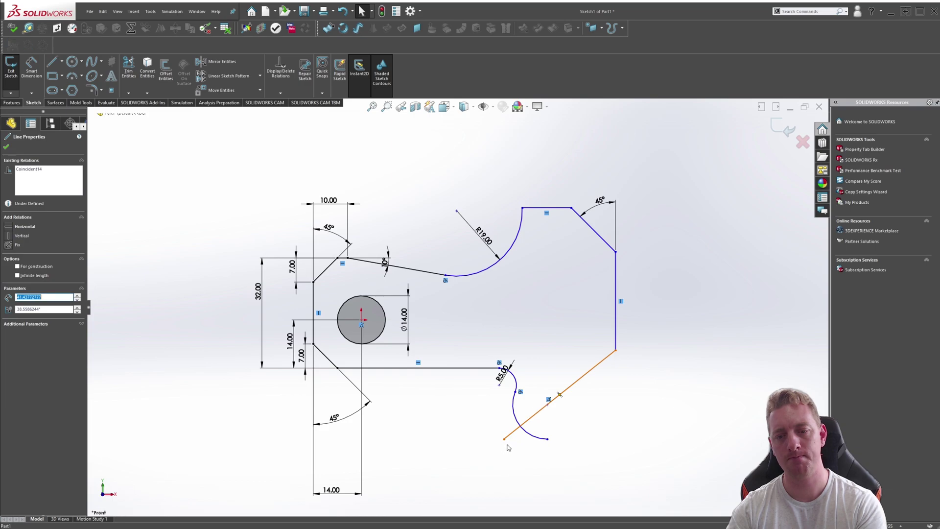
pyautogui.press('Delete')
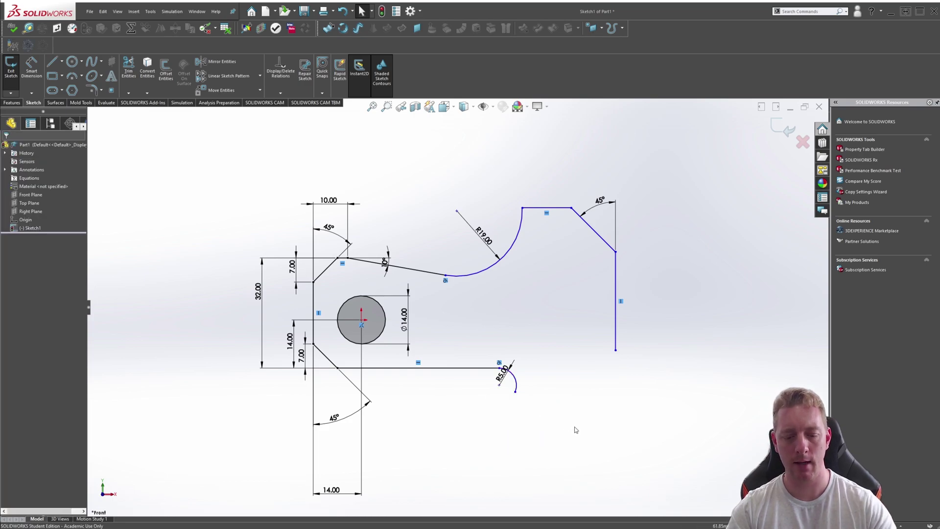
pyautogui.press('l')
pyautogui.click(616, 350)
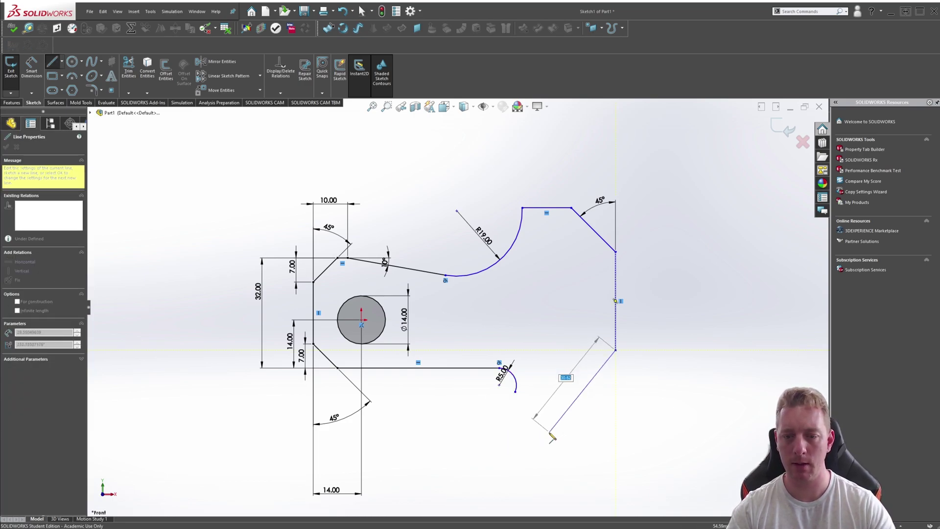
pyautogui.click(540, 436)
pyautogui.click(527, 435)
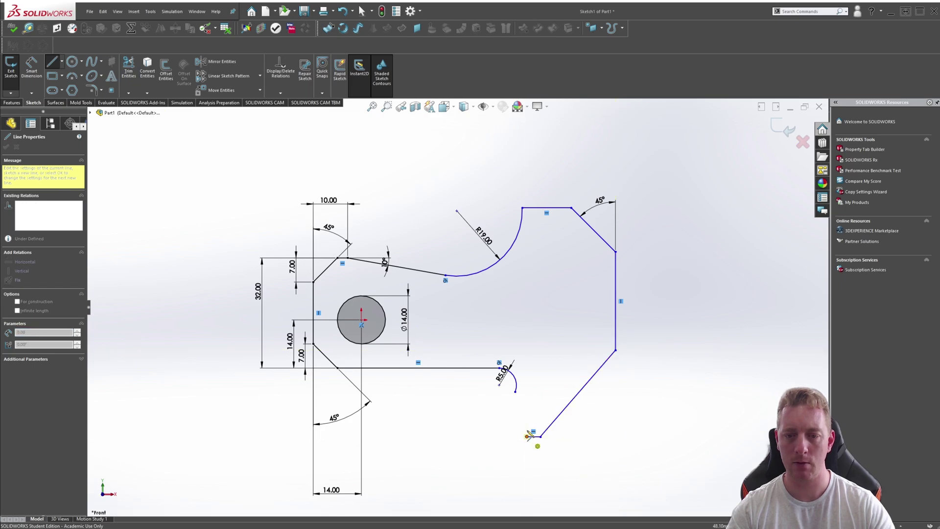
pyautogui.click(515, 392)
pyautogui.press('Escape')
# Step: Make the lower arc coradial with the R5 arc so they form one rounded notch
pyautogui.click(520, 414)
pyautogui.keyDown('ctrl'); pyautogui.click(510, 376); pyautogui.keyUp('ctrl')
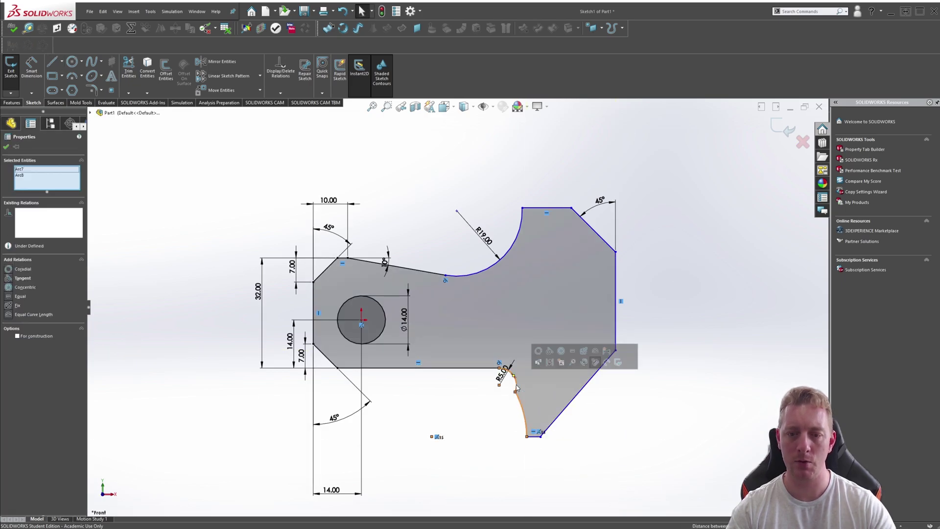
pyautogui.click(549, 351)
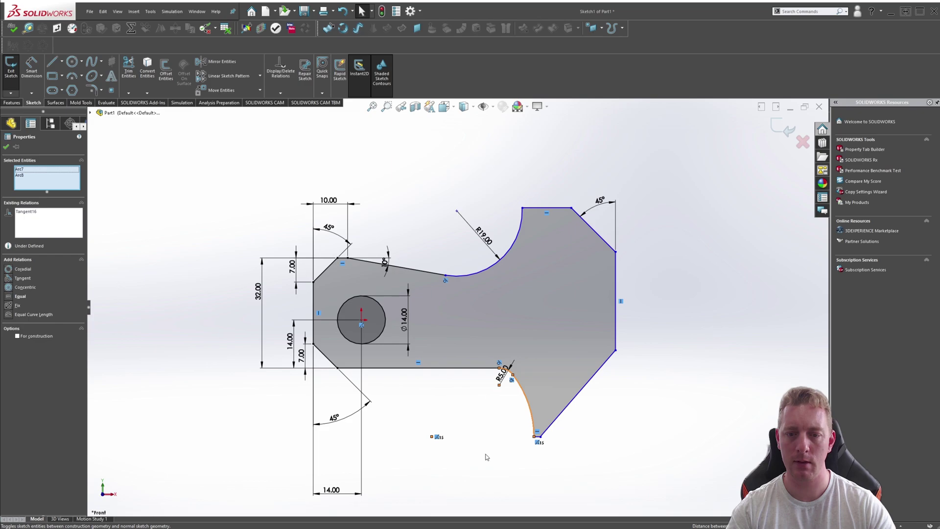
pyautogui.hotkey('ctrl', 'z')
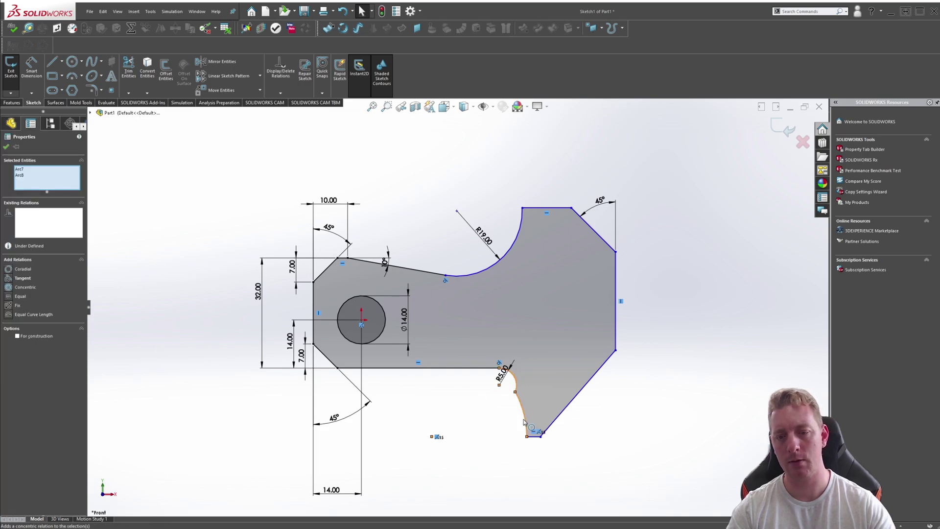
pyautogui.press('Escape')
pyautogui.click(523, 412)
pyautogui.press('Delete')
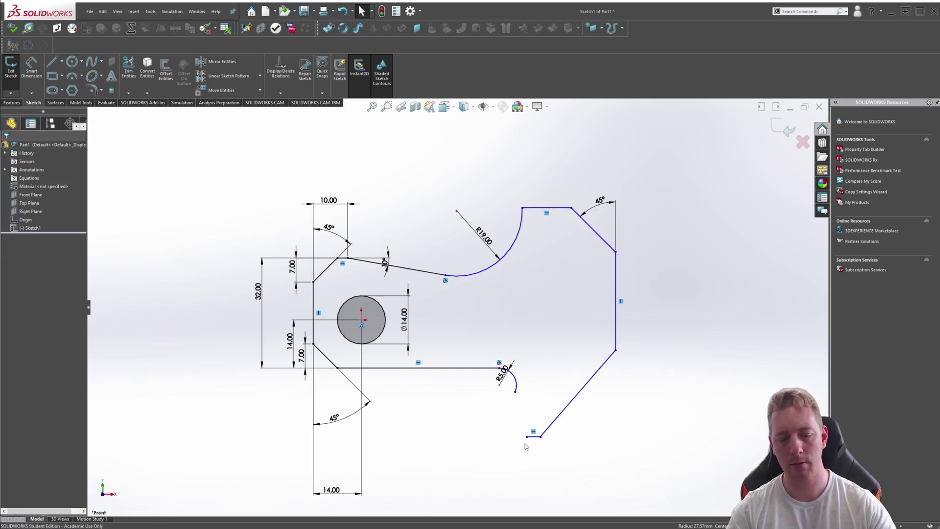
pyautogui.hotkey('ctrl', 'z')
pyautogui.click(505, 414)
pyautogui.keyDown('ctrl'); pyautogui.click(514, 378); pyautogui.keyUp('ctrl')
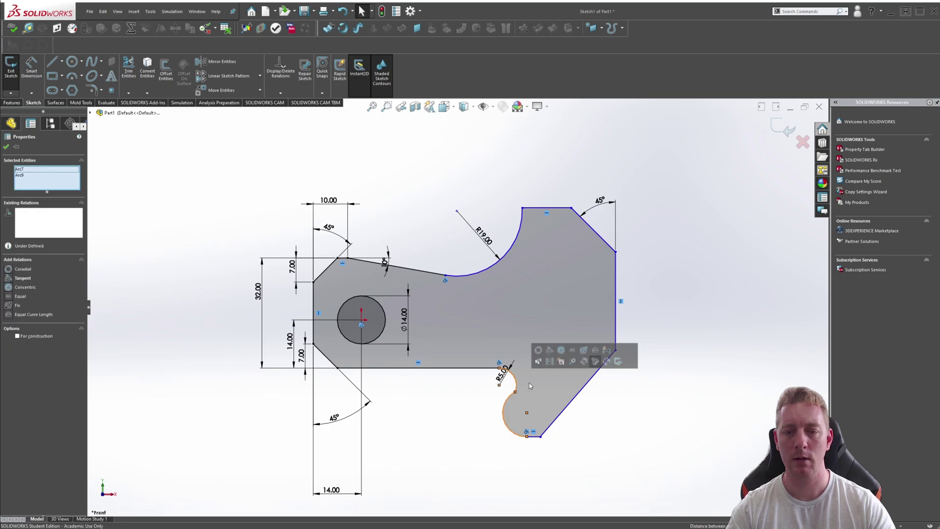
pyautogui.click(539, 350)
# Step: Shift the lower-right diagonal outward to lengthen the bottom edge
pyautogui.click(588, 445)
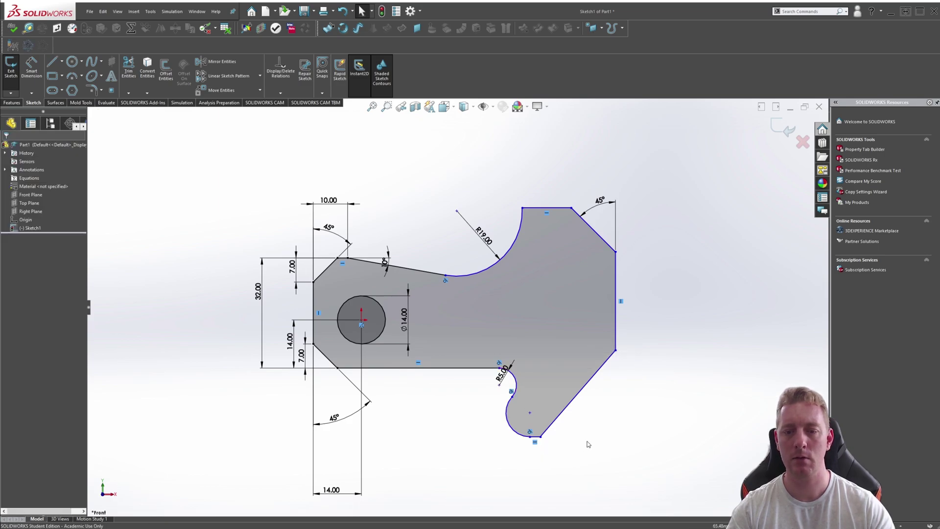
pyautogui.click(558, 415)
pyautogui.moveTo(559, 416); pyautogui.dragTo(581, 418)
pyautogui.click(686, 343)
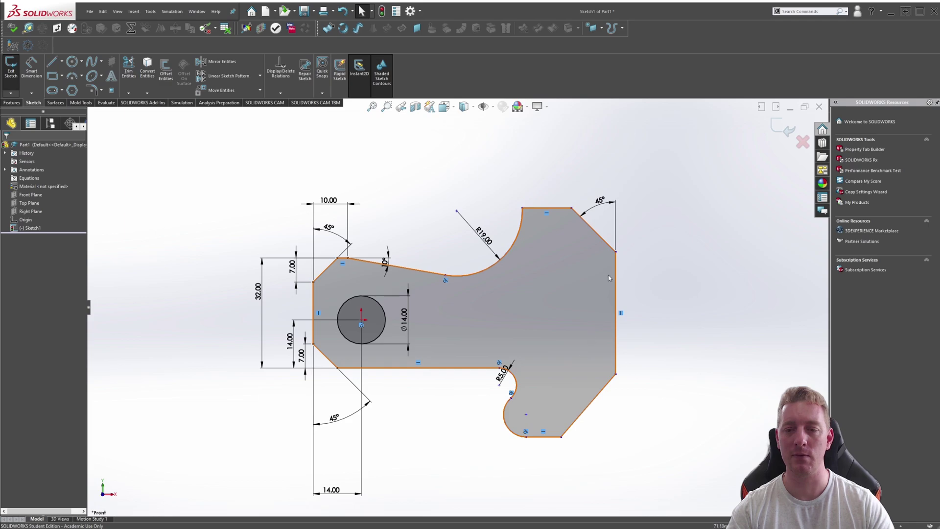
# Step: Add the 29.00 top-width dimension across the upper right of the profile
pyautogui.hotkey('alt', 'Tab')
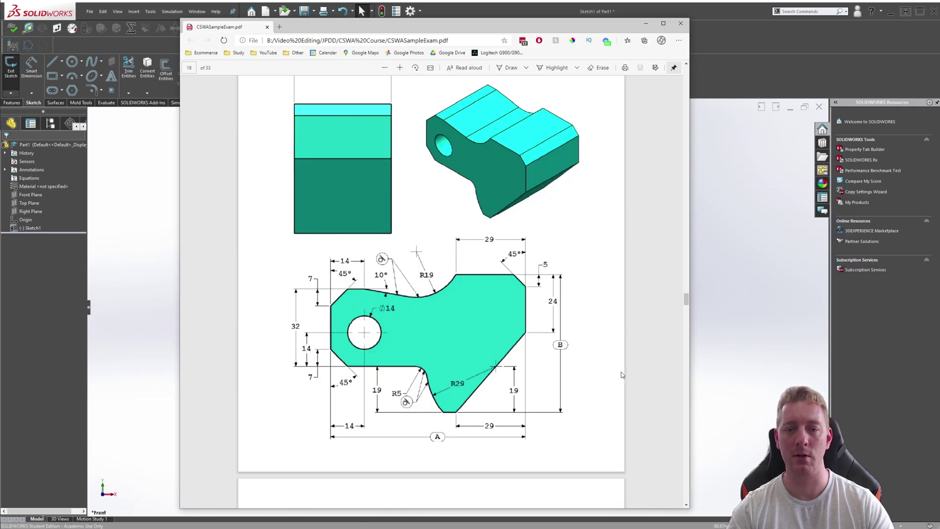
pyautogui.hotkey('alt', 'Tab')
pyautogui.press('s')
pyautogui.click(711, 341)
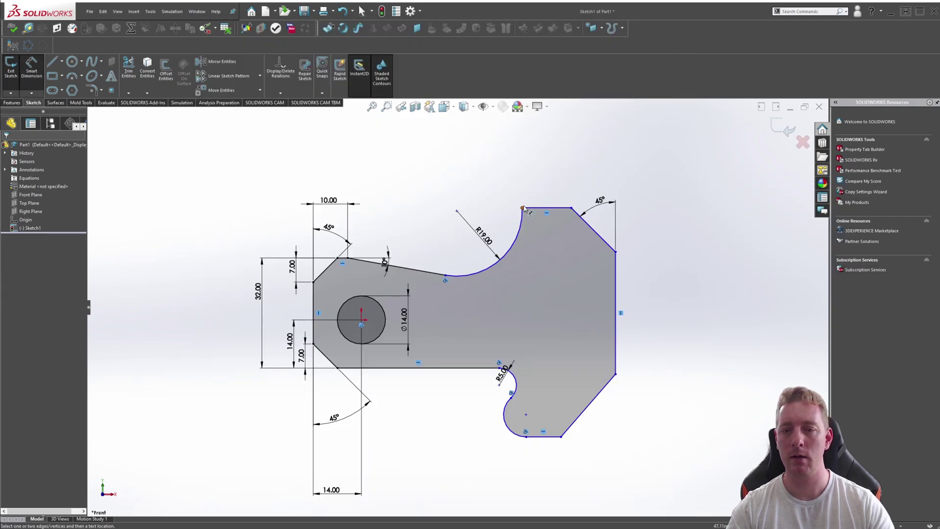
pyautogui.click(523, 208)
pyautogui.click(616, 267)
pyautogui.click(581, 168)
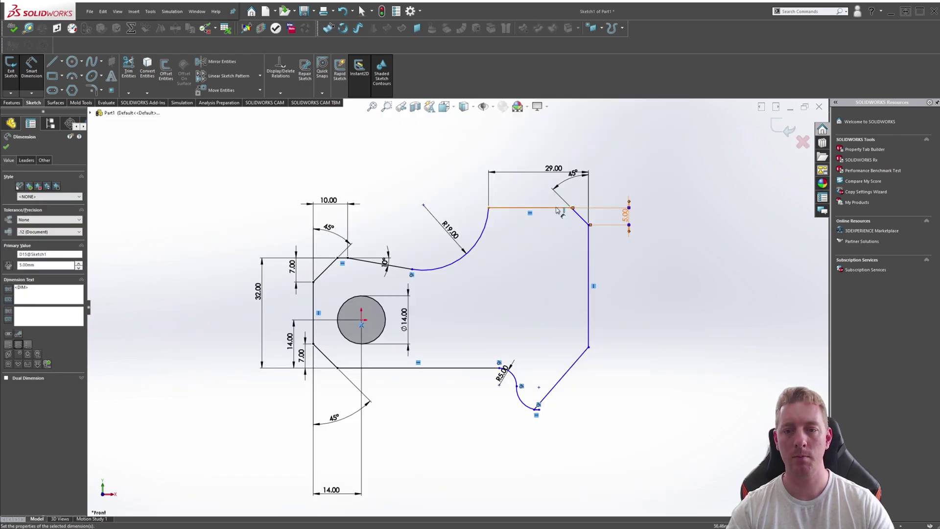
# Step: Drag the chamfer line to re-solve the shape, then compare with the exam drawing
pyautogui.moveTo(568, 371)
pyautogui.mouseDown()
pyautogui.moveTo(551, 321)
pyautogui.moveTo(587, 353)
pyautogui.moveTo(556, 399)
pyautogui.moveTo(571, 373)
pyautogui.moveTo(561, 339)
pyautogui.moveTo(526, 351)
pyautogui.mouseUp()
pyautogui.click(553, 411)
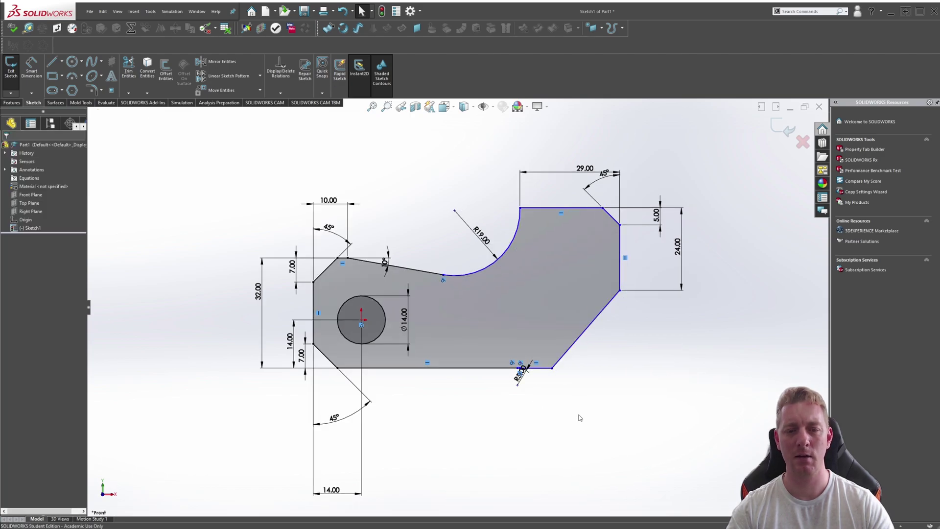
pyautogui.hotkey('alt', 'Tab')
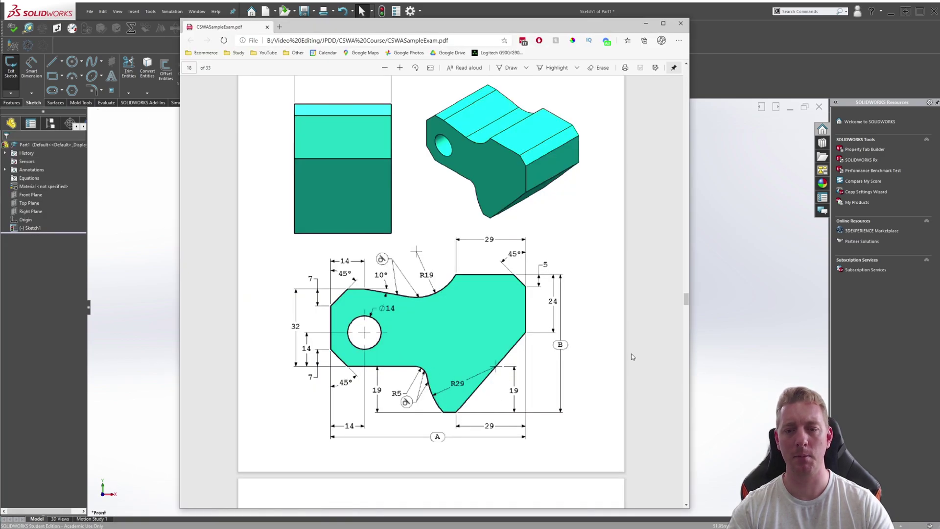
# Step: Delete the chamfer line and bottom-right short line with their dimensions, and shorten the bottom line leftward
pyautogui.hotkey('alt', 'Tab')
pyautogui.click(570, 349)
pyautogui.press('Delete')
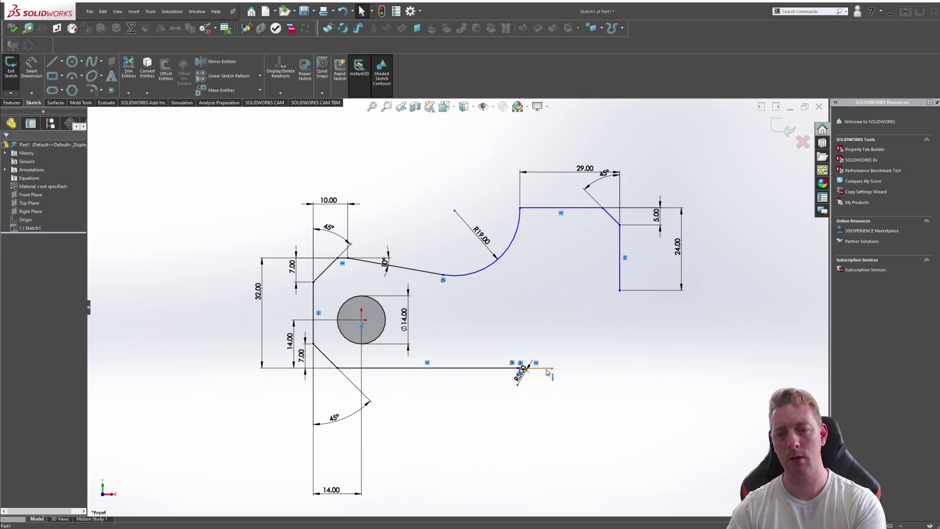
pyautogui.click(548, 372)
pyautogui.moveTo(497, 338); pyautogui.dragTo(581, 418)
pyautogui.press('Delete')
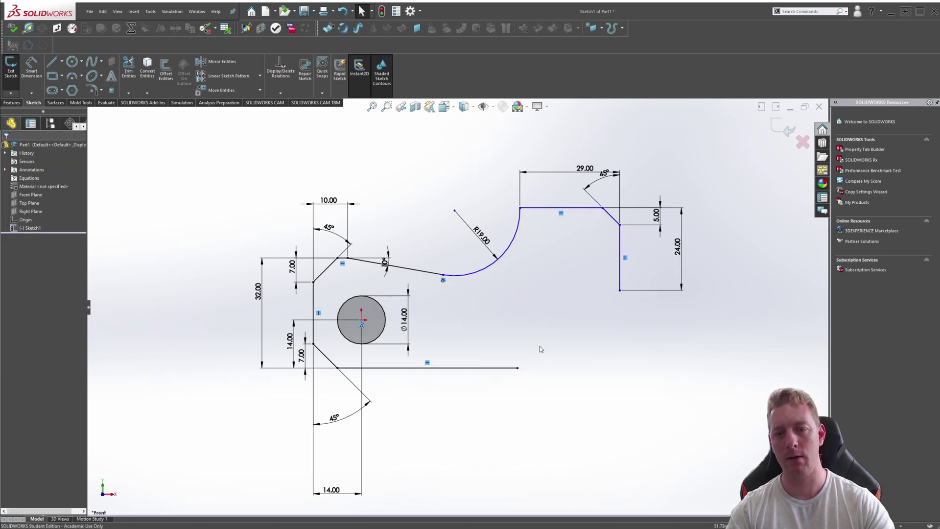
pyautogui.moveTo(519, 371); pyautogui.dragTo(453, 368)
# Step: Place the 45° chamfer angle dimension and nudge the top horizontal line
pyautogui.hotkey('alt', 'Tab')
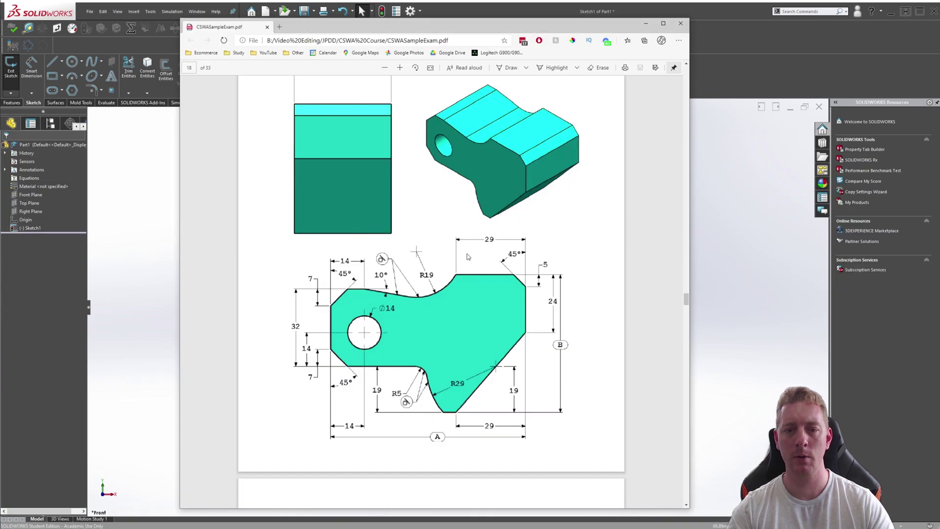
pyautogui.hotkey('alt', 'Tab')
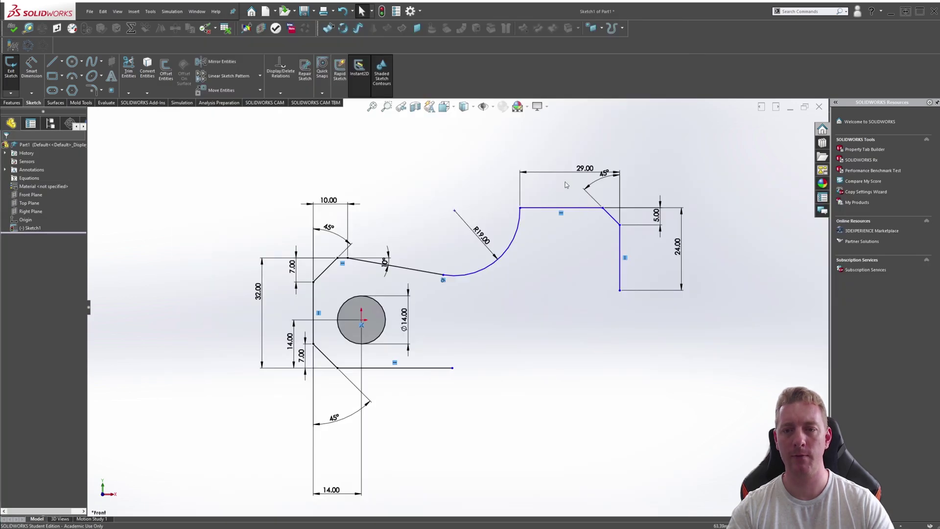
pyautogui.click(607, 188)
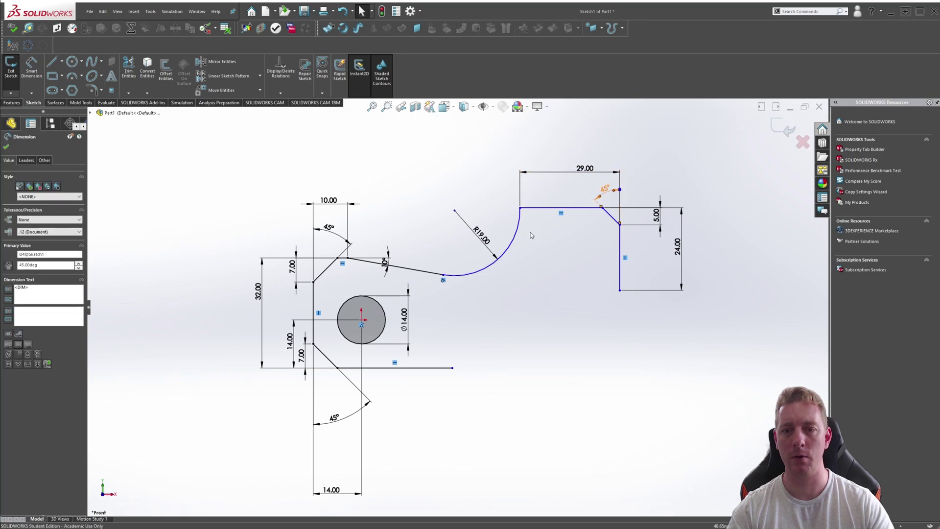
pyautogui.hotkey('alt', 'Tab')
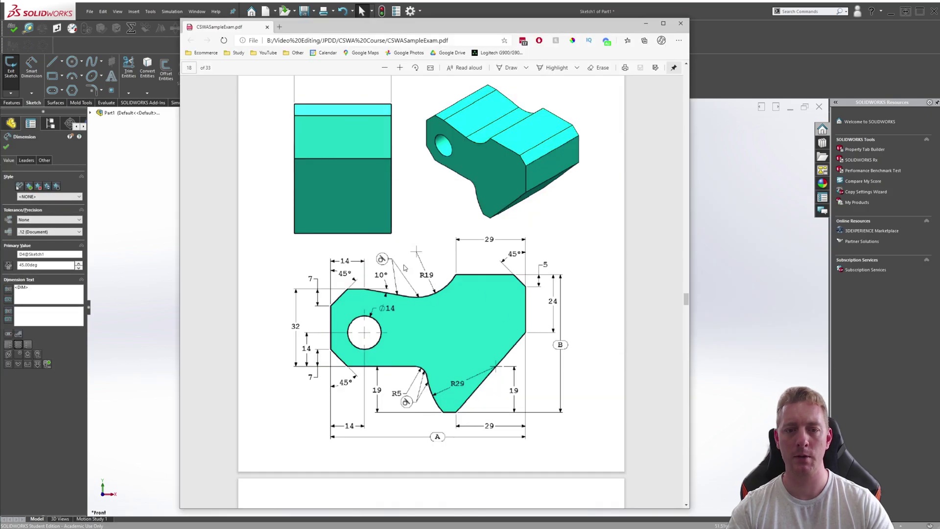
pyautogui.hotkey('alt', 'Tab')
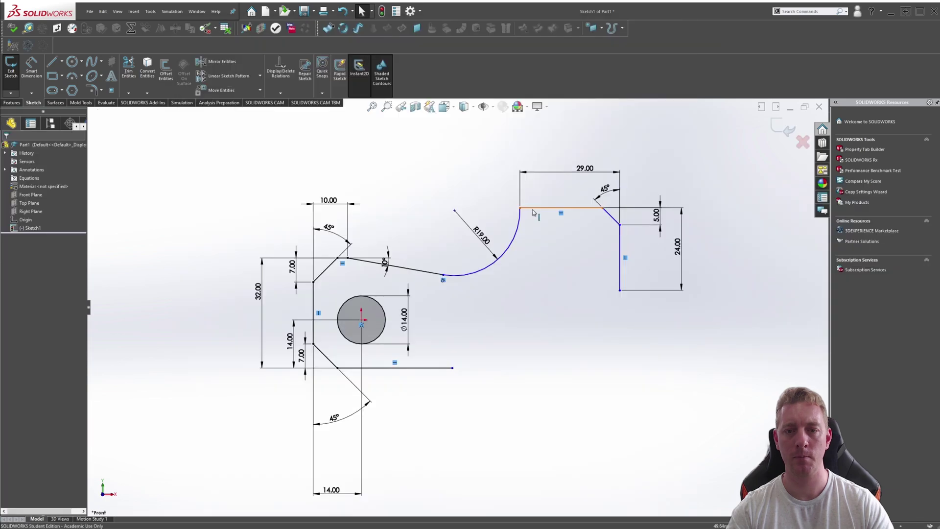
pyautogui.click(547, 250)
pyautogui.moveTo(547, 252); pyautogui.dragTo(549, 249)
pyautogui.click(592, 423)
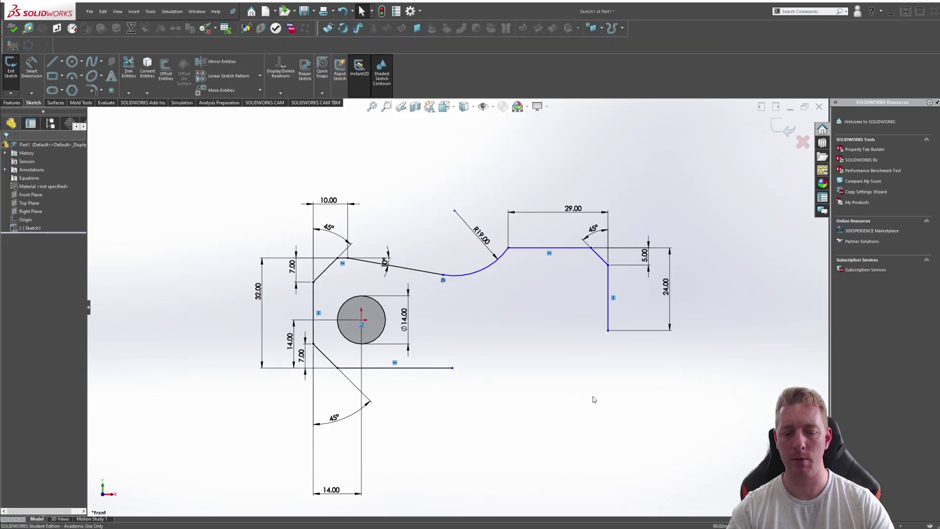
# Step: Draw a new diagonal line from the vertical edge's lower end down toward the bottom
pyautogui.press('l')
pyautogui.click(608, 331)
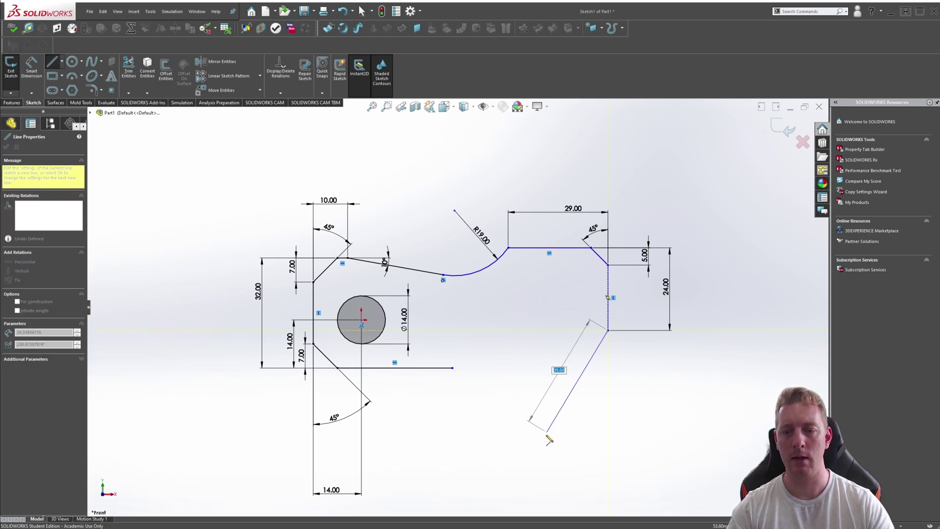
pyautogui.click(514, 449)
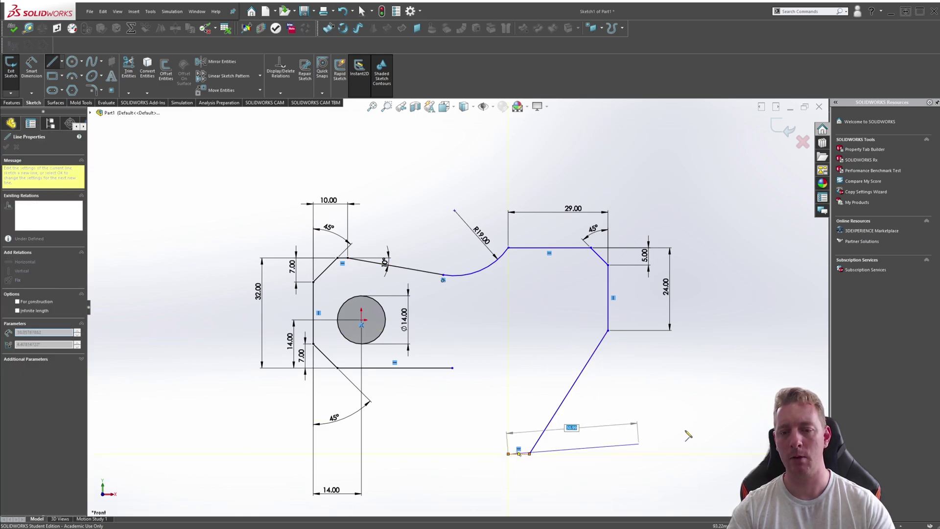
pyautogui.press('Escape')
pyautogui.hotkey('alt', 'Tab')
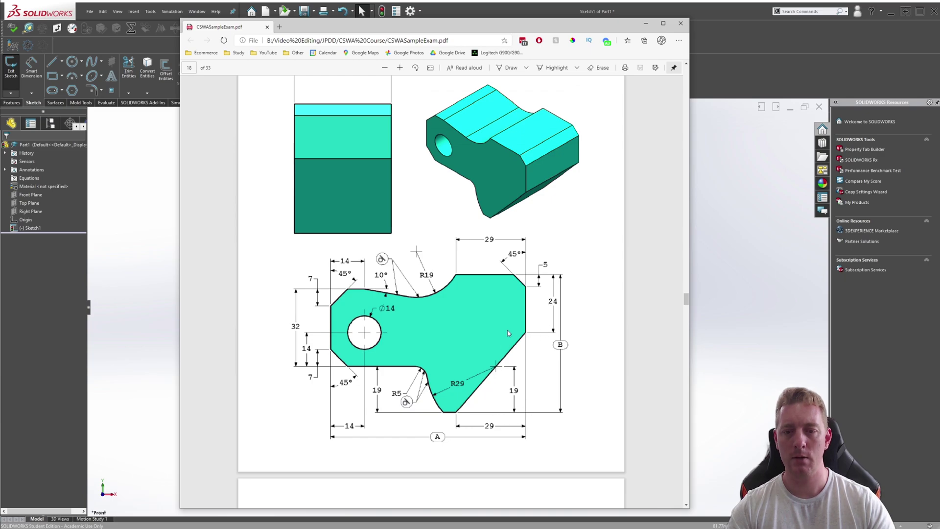
pyautogui.hotkey('alt', 'Tab')
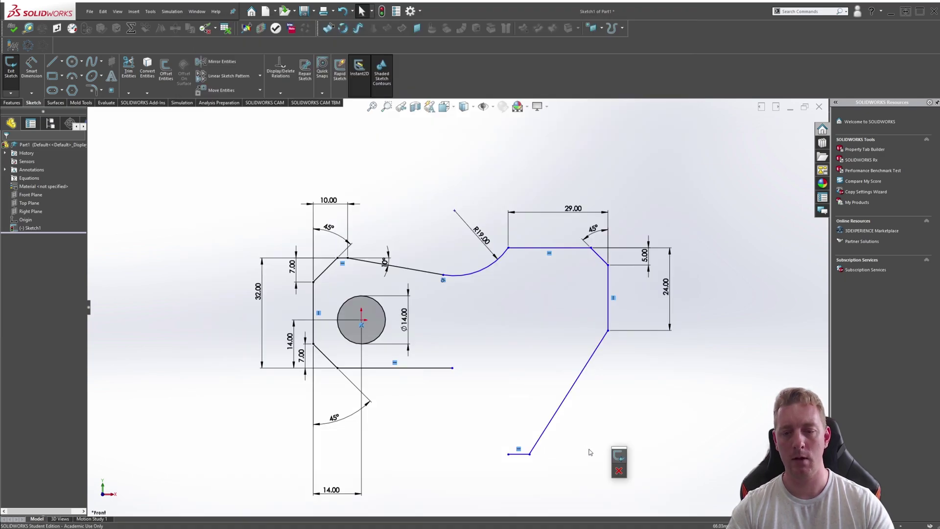
# Step: Dimension the lower slanted line at 29.00 horizontally and pull the bottom line's end leftward
pyautogui.press('s')
pyautogui.click(632, 405)
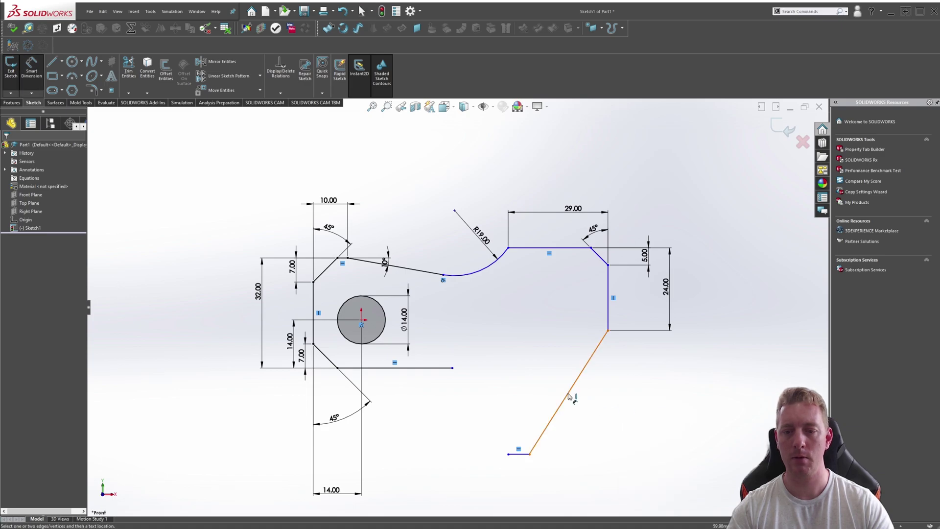
pyautogui.click(570, 396)
pyautogui.click(451, 468)
pyautogui.moveTo(455, 412)
pyautogui.keyDown('ctrl'); pyautogui.mouseDown(button='middle')
pyautogui.moveTo(495, 383)
pyautogui.moveTo(485, 389)
pyautogui.mouseUp(button='middle'); pyautogui.keyUp('ctrl')
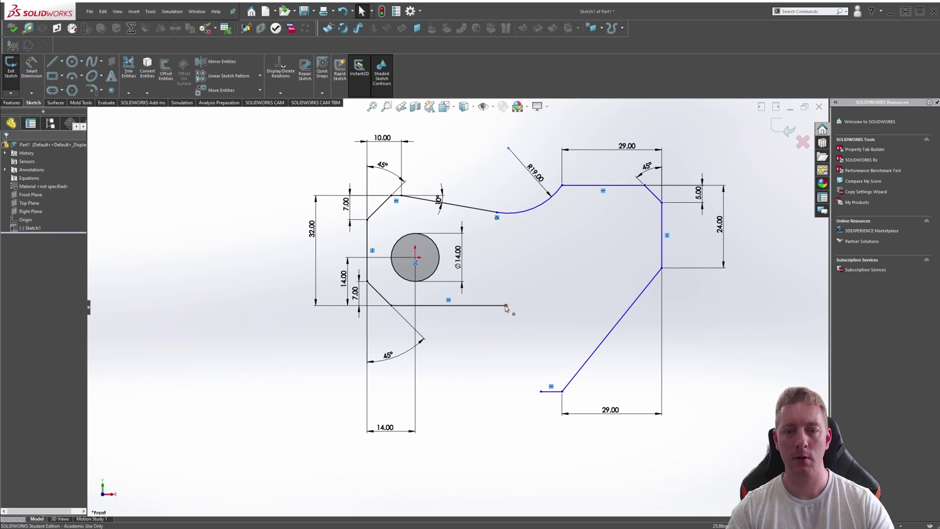
pyautogui.moveTo(507, 306); pyautogui.dragTo(488, 305)
# Step: Draw two three-point arcs from the slanted line's end to the bottom line's end
pyautogui.click(500, 419)
pyautogui.press('s')
pyautogui.click(508, 468)
pyautogui.click(541, 391)
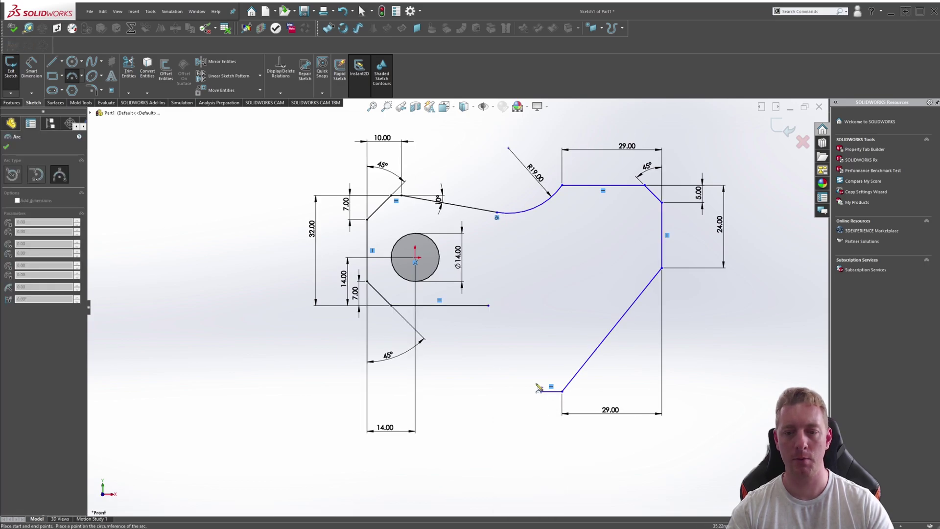
pyautogui.click(517, 345)
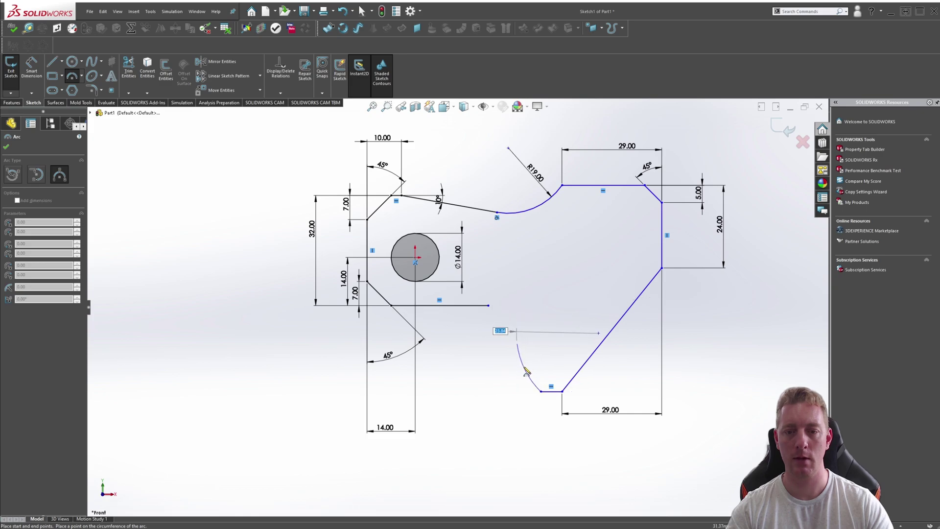
pyautogui.click(526, 371)
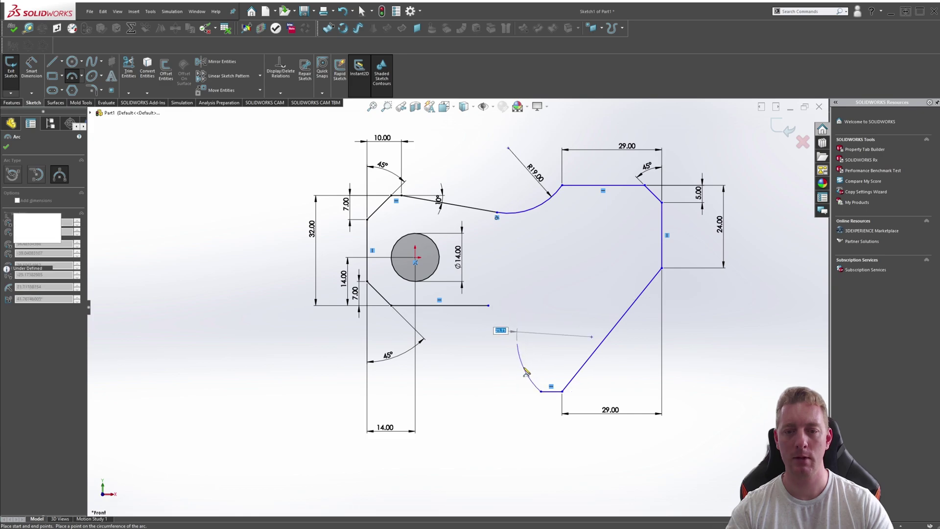
pyautogui.click(517, 345)
pyautogui.click(489, 305)
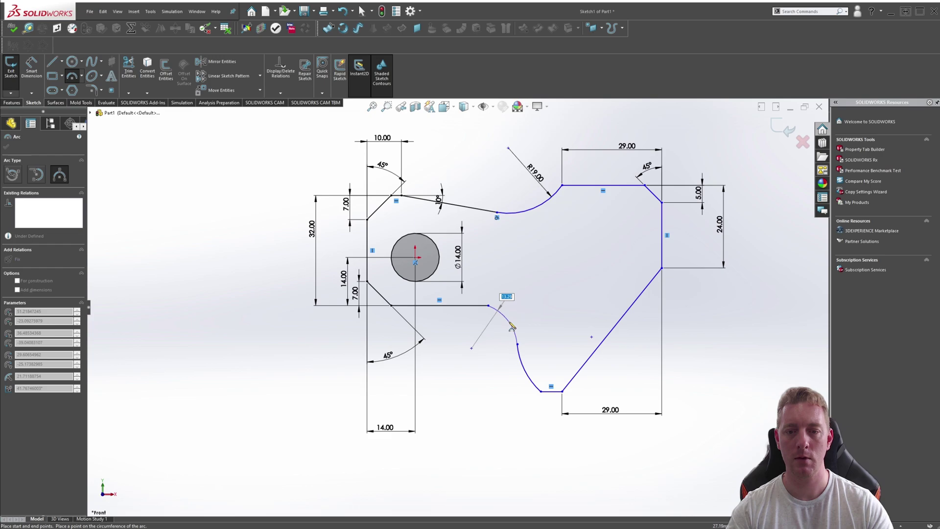
pyautogui.click(512, 327)
pyautogui.press('Escape')
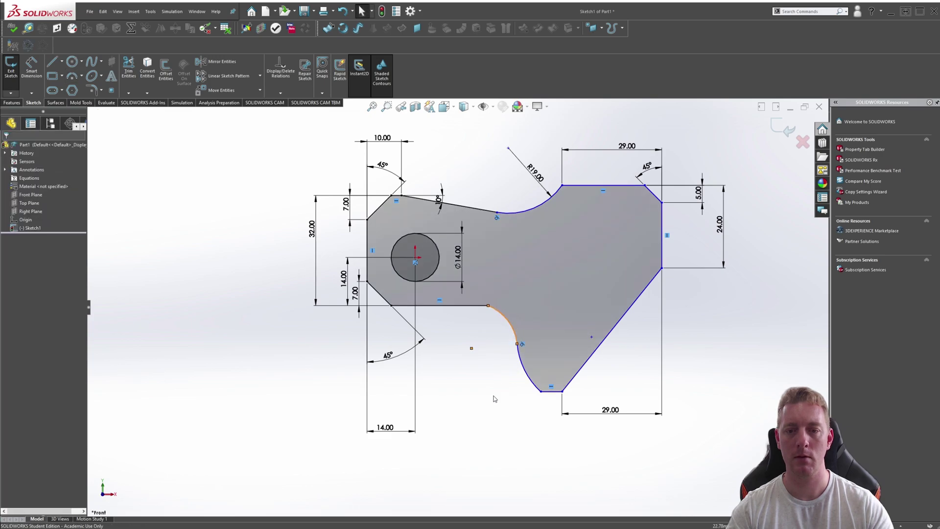
# Step: Make the upper arc tangent to the horizontal edge and dimension its radius to 5
pyautogui.click(496, 314)
pyautogui.keyDown('ctrl'); pyautogui.click(477, 305); pyautogui.keyUp('ctrl')
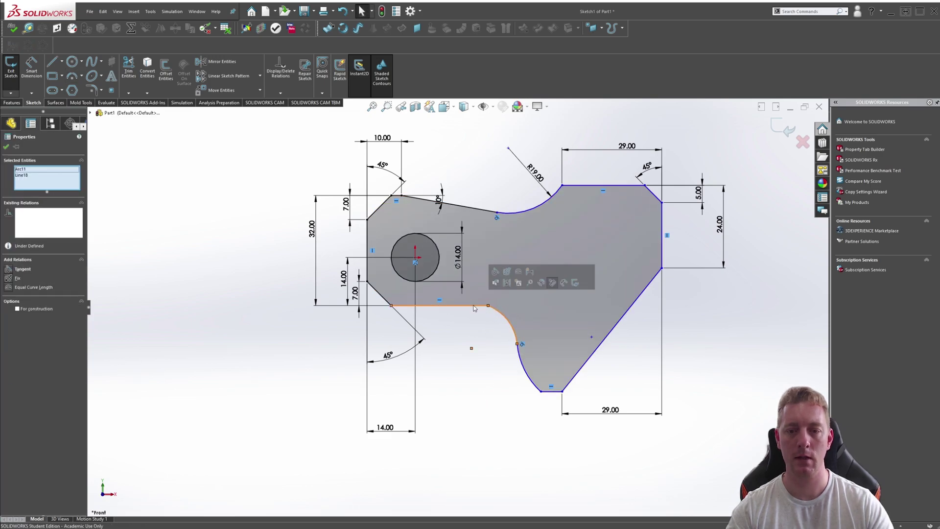
pyautogui.click(496, 273)
pyautogui.press('s')
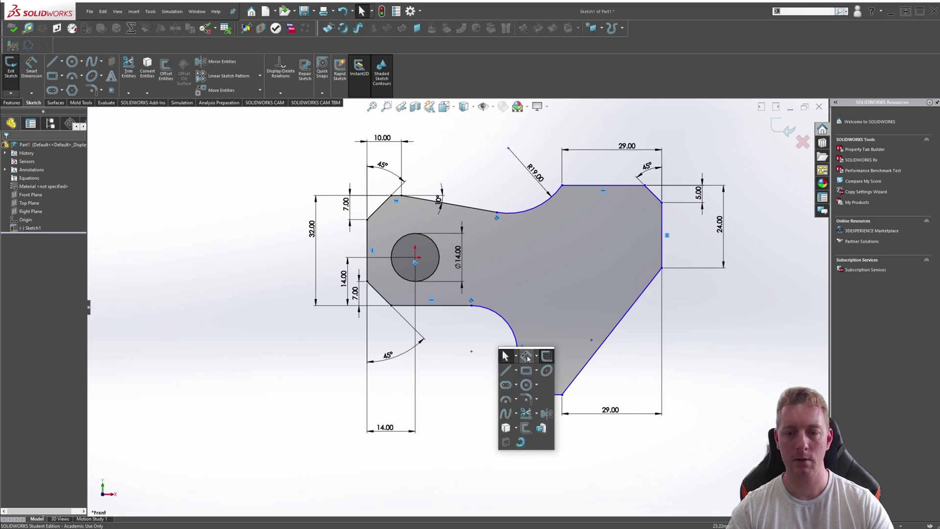
pyautogui.click(529, 363)
pyautogui.click(502, 321)
pyautogui.click(490, 336)
pyautogui.write('5')
pyautogui.press('Return')
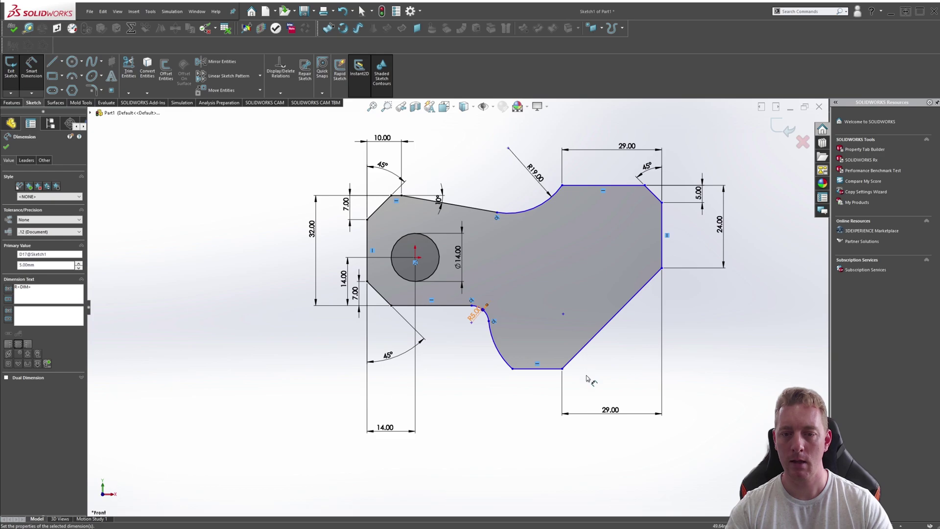
# Step: Constrain the loose sketch point onto the diagonal edge and nudge the lower arc's end rightward
pyautogui.press('Escape')
pyautogui.click(564, 314)
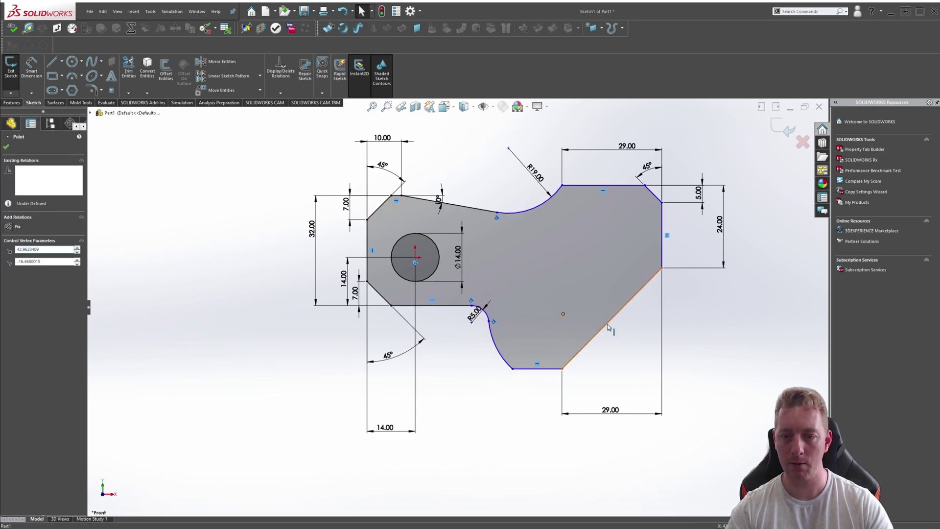
pyautogui.keyDown('ctrl'); pyautogui.click(600, 332); pyautogui.keyUp('ctrl')
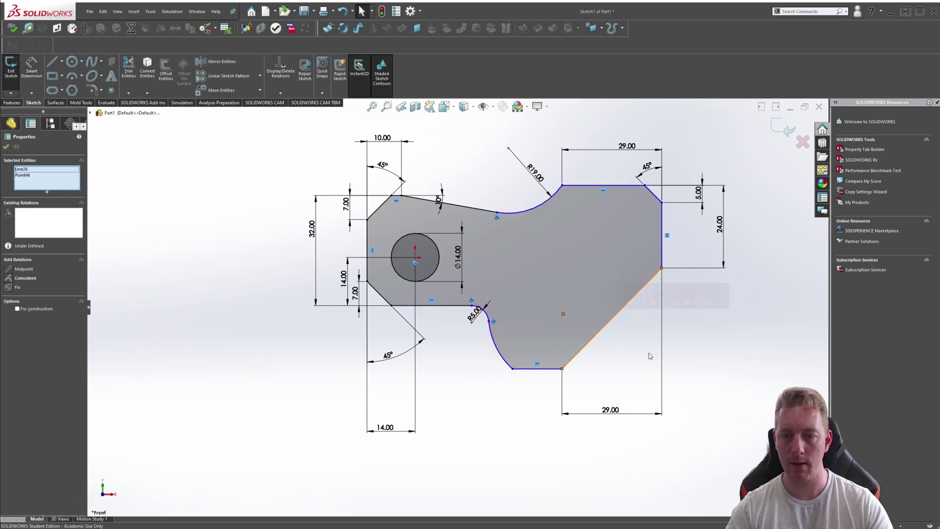
pyautogui.click(22, 278)
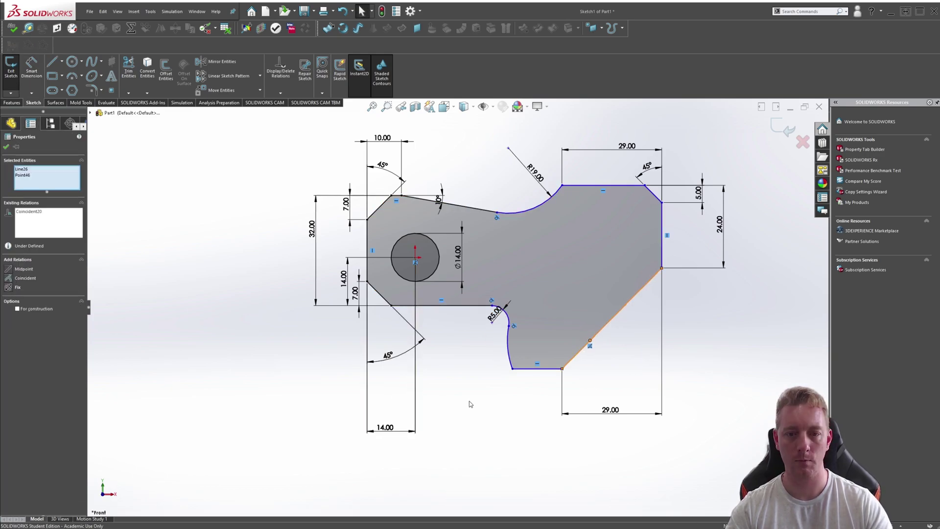
pyautogui.click(6, 146)
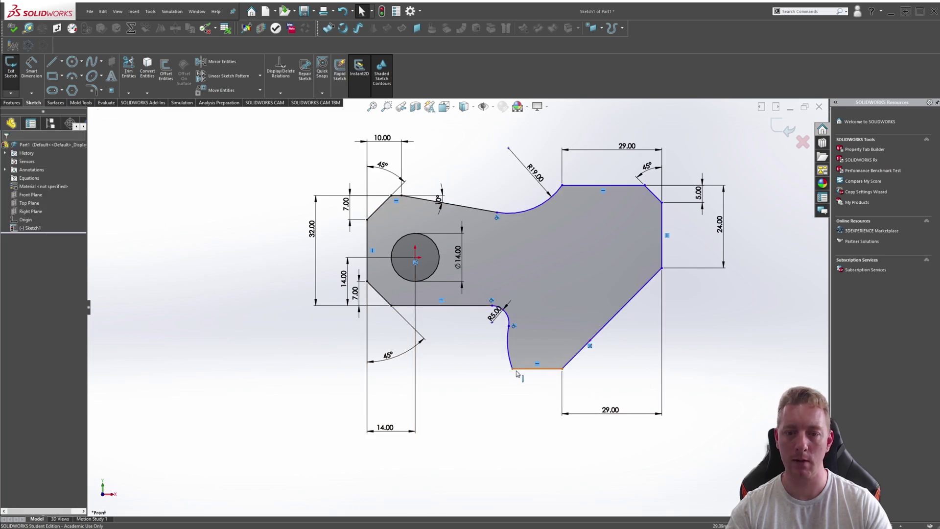
pyautogui.moveTo(514, 373); pyautogui.dragTo(521, 370)
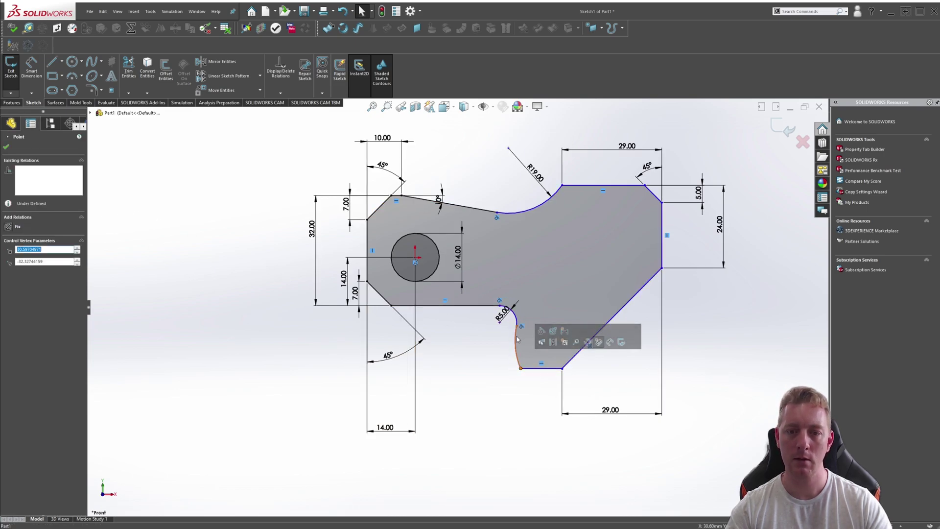
pyautogui.click(498, 435)
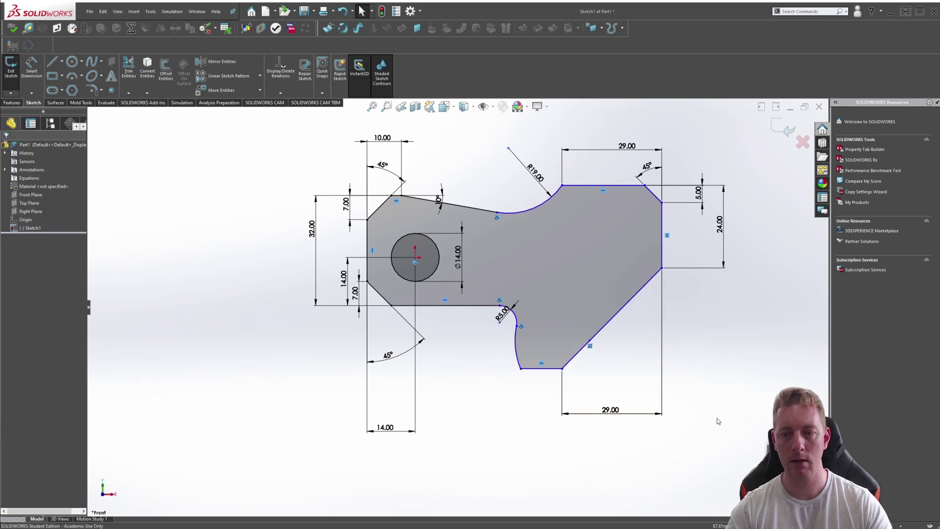
pyautogui.hotkey('alt', 'Tab')
pyautogui.hotkey('alt', 'Tab')
# Step: Dimension the diagonal-edge point 19 vertically above the bottom corner
pyautogui.click(589, 346)
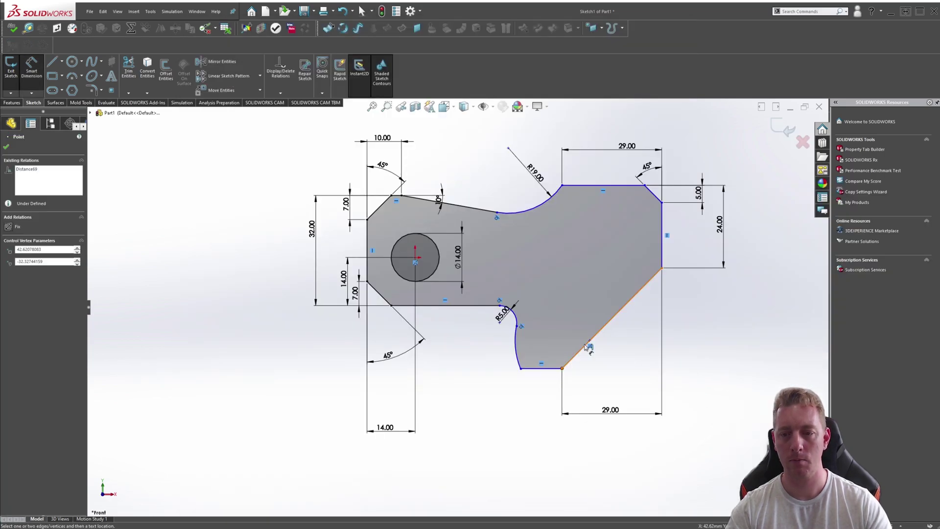
pyautogui.click(562, 368)
pyautogui.click(691, 358)
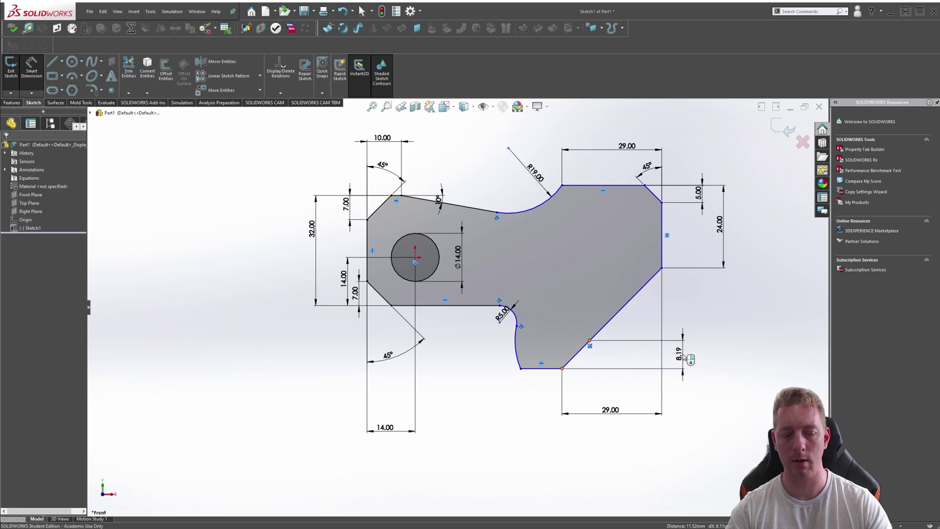
pyautogui.click(690, 360)
pyautogui.write('19')
pyautogui.press('Return')
# Step: Add an R29.00 radius dimension to the large lower notch arc
pyautogui.hotkey('alt', 'Tab')
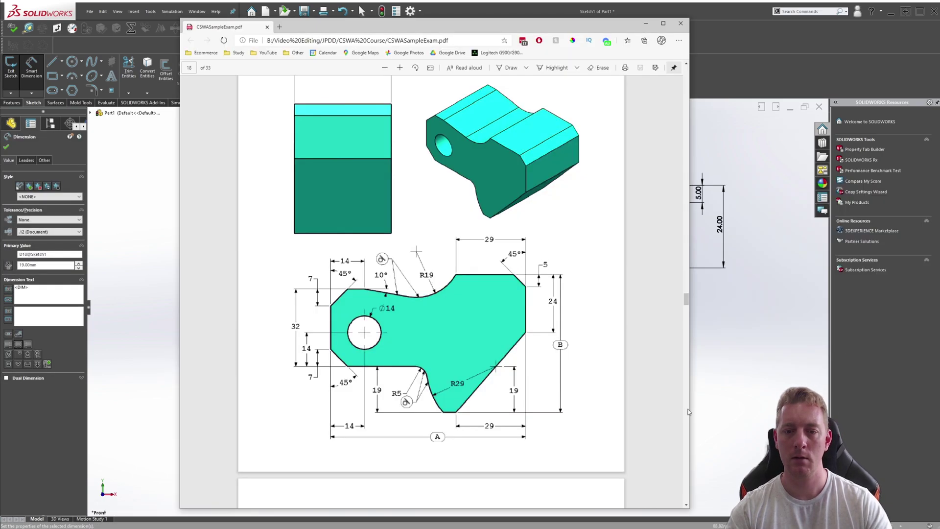
pyautogui.hotkey('alt', 'Tab')
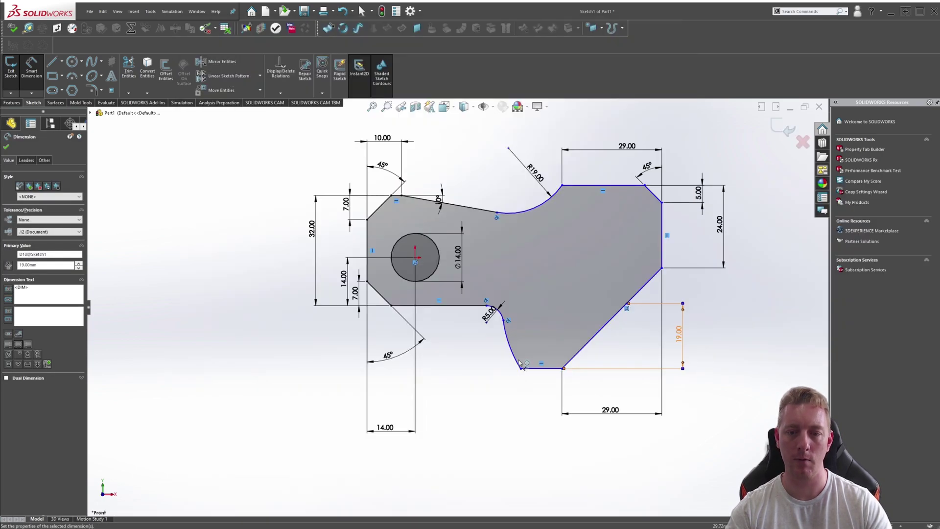
pyautogui.click(513, 350)
pyautogui.click(559, 326)
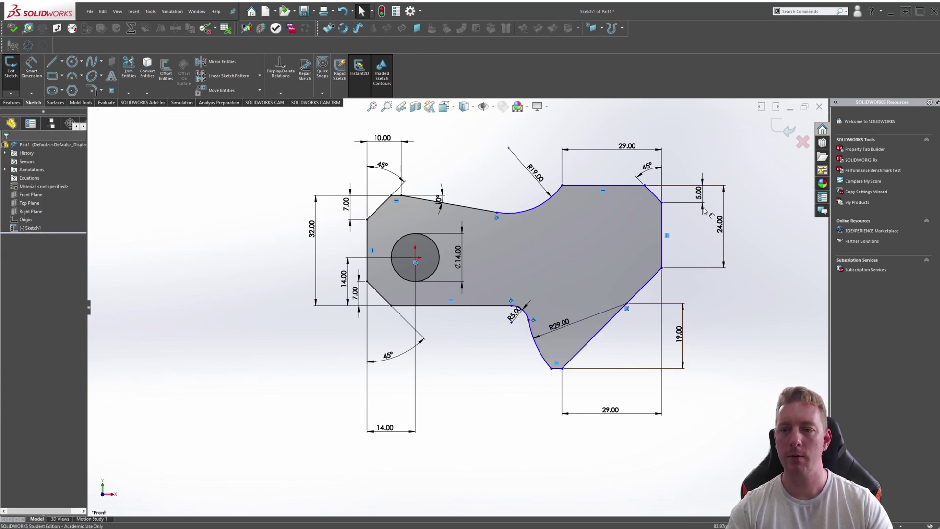
# Step: Move the 5.00, 24.00, 19.00, 29.00, 14.00, 45° and 10.00 dimensions closer to the profile
pyautogui.moveTo(699, 195); pyautogui.dragTo(678, 194)
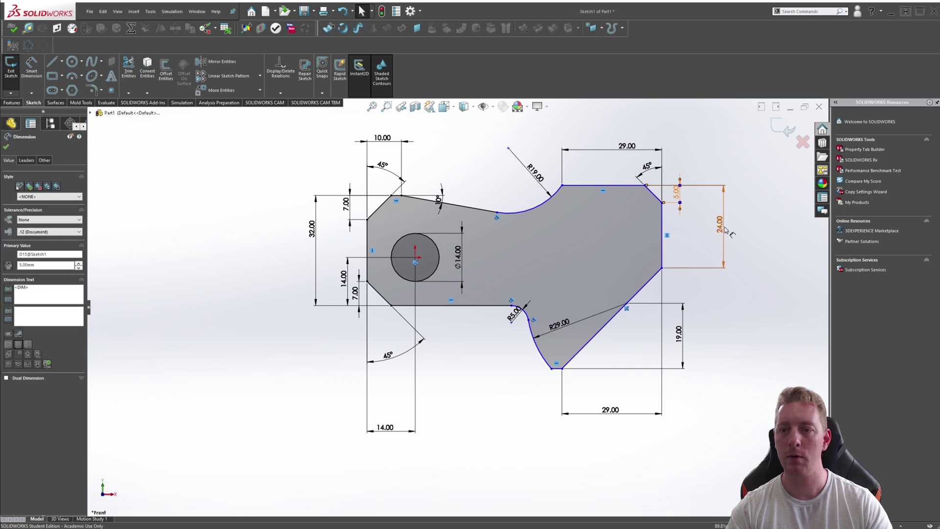
pyautogui.moveTo(708, 226); pyautogui.dragTo(689, 227)
pyautogui.moveTo(678, 335); pyautogui.dragTo(639, 337)
pyautogui.moveTo(617, 409); pyautogui.dragTo(615, 392)
pyautogui.moveTo(391, 432); pyautogui.dragTo(399, 403)
pyautogui.moveTo(388, 355); pyautogui.dragTo(378, 319)
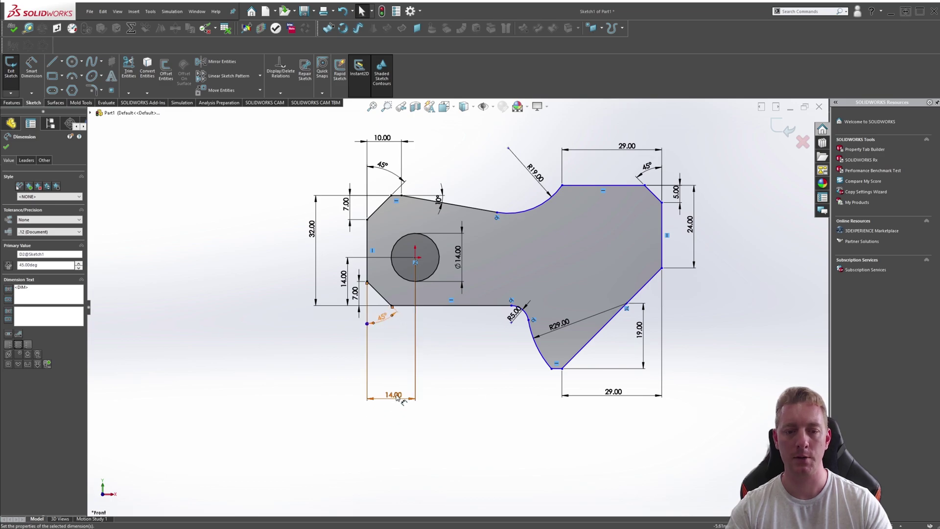
pyautogui.moveTo(394, 399); pyautogui.dragTo(387, 337)
pyautogui.moveTo(382, 165); pyautogui.dragTo(384, 176)
pyautogui.moveTo(383, 138); pyautogui.dragTo(387, 156)
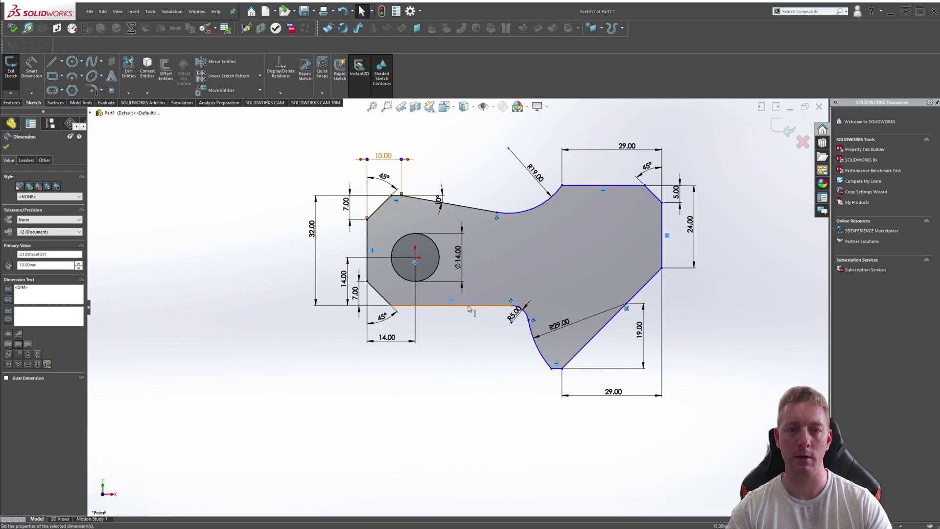
# Step: Edit the top-left 10.00 width dimension to change it to 14.00
pyautogui.hotkey('alt', 'Tab')
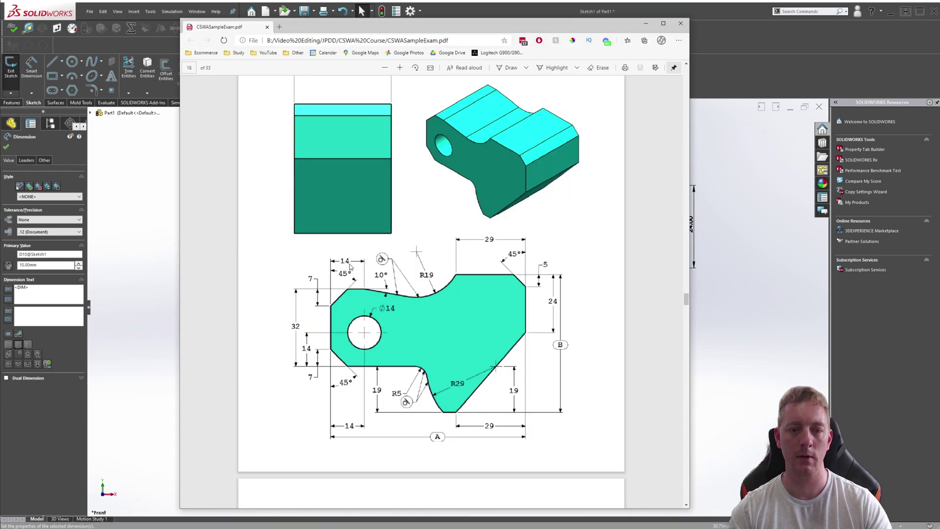
pyautogui.hotkey('alt', 'Tab')
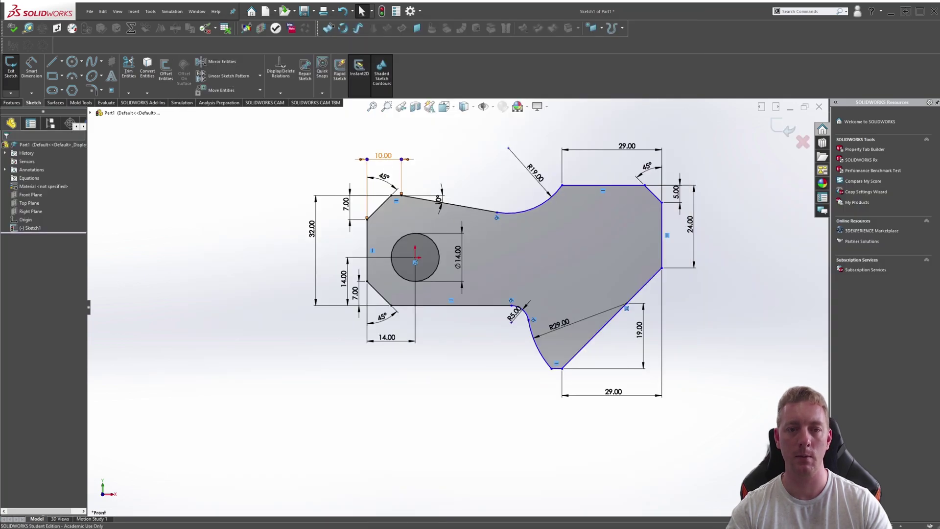
pyautogui.doubleClick(383, 155)
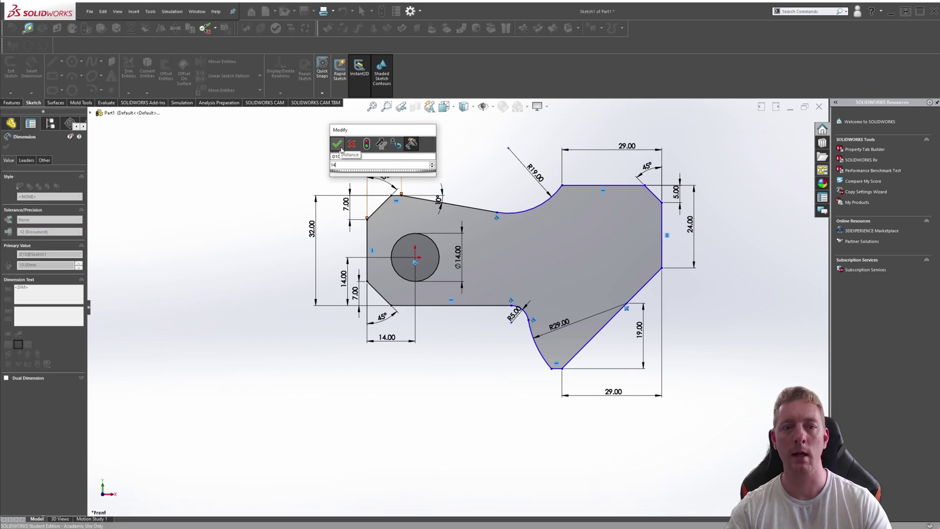
pyautogui.press('Escape')
pyautogui.write('14')
pyautogui.click(6, 146)
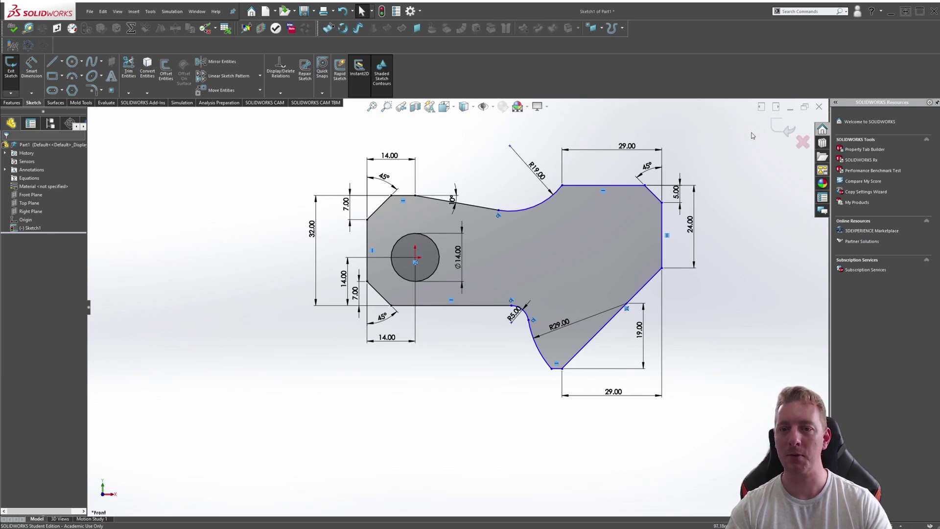
pyautogui.click(780, 125)
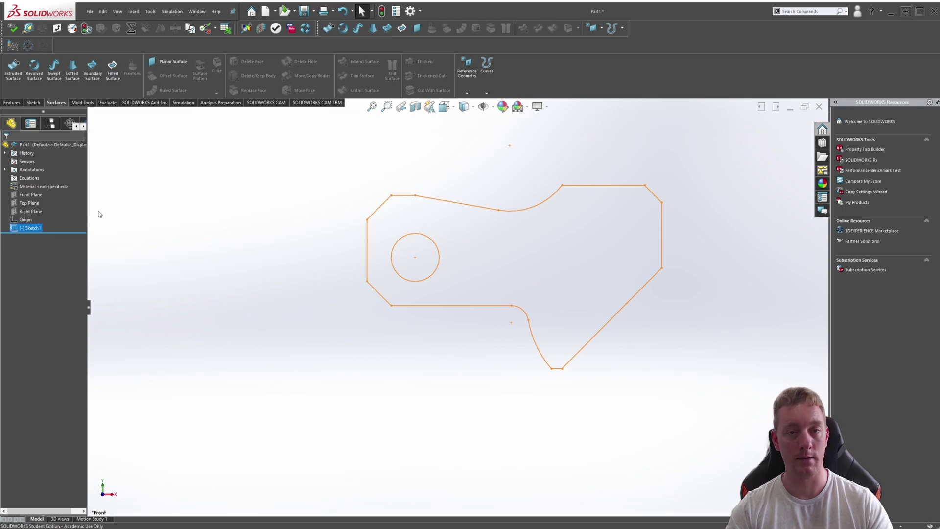
pyautogui.click(90, 11)
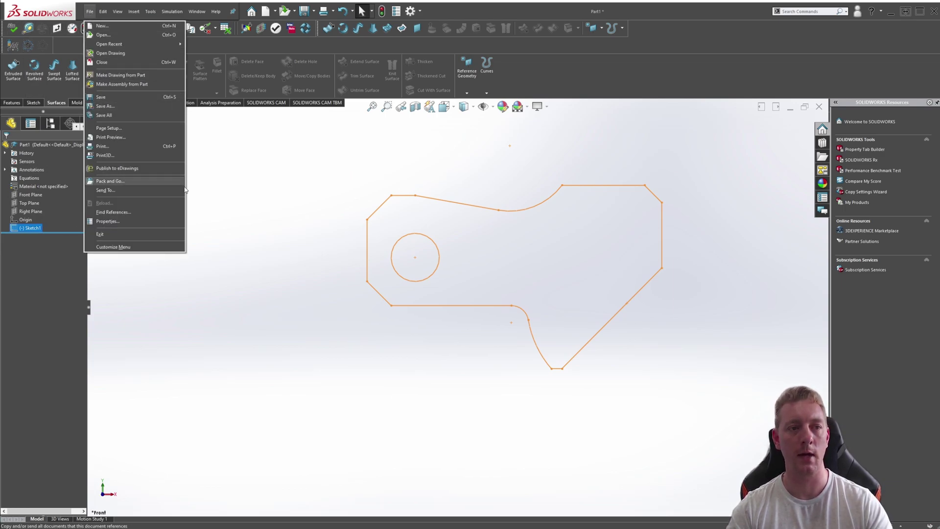
pyautogui.click(238, 277)
pyautogui.click(25, 228)
pyautogui.click(32, 200)
pyautogui.click(364, 348)
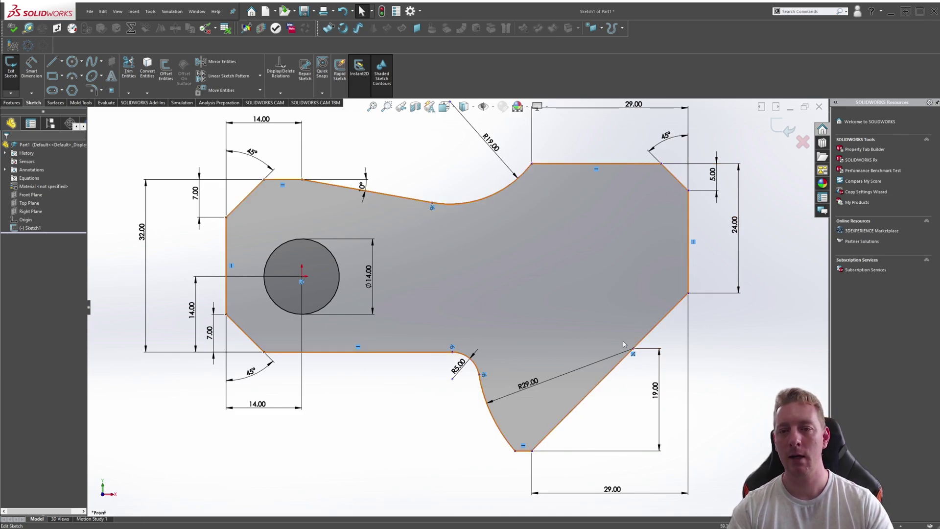
# Step: Zoom the sketch to fit, review the exam PDF drawing, then go to the Tools menu for Equations
pyautogui.press('f')
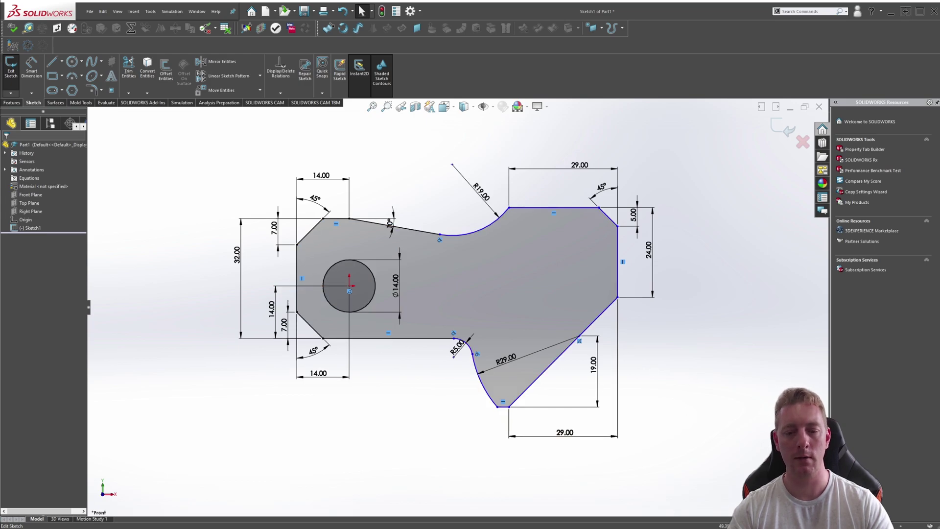
pyautogui.click(313, 523)
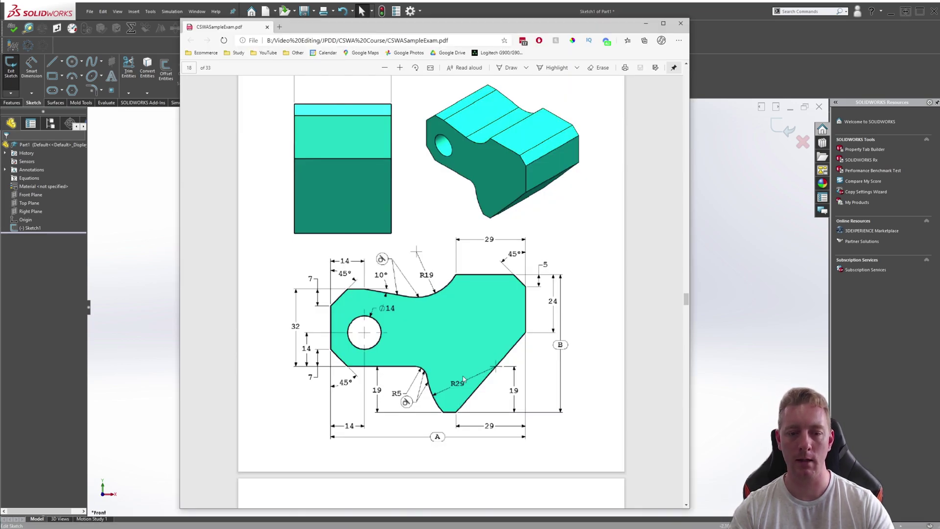
pyautogui.scroll(-2, 537, 324)
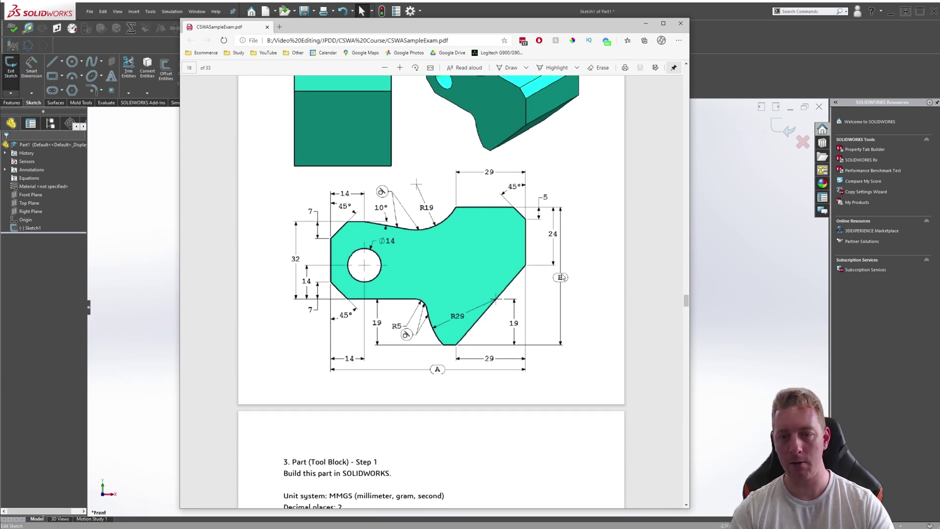
pyautogui.click(147, 171)
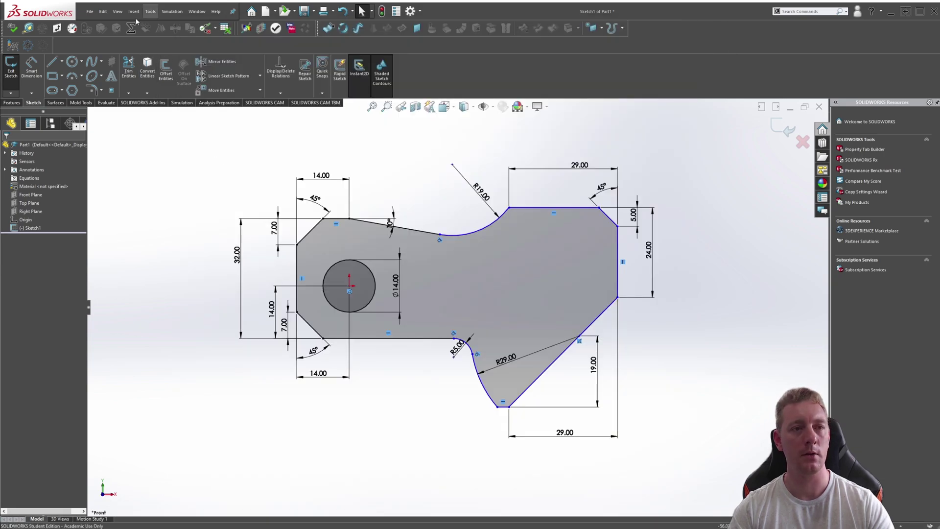
pyautogui.click(150, 11)
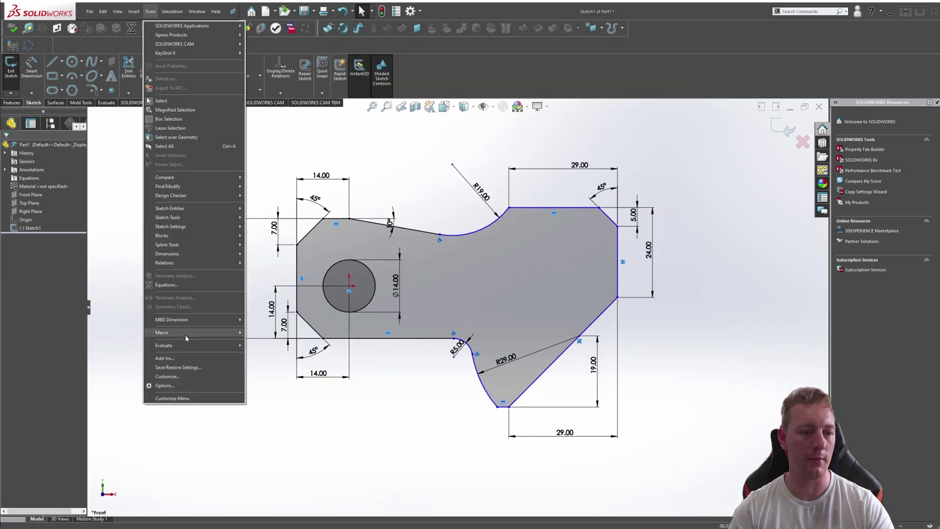
# Step: In Equations, define global variables A = 100 (Width) and B = 60 (Height)
pyautogui.click(166, 285)
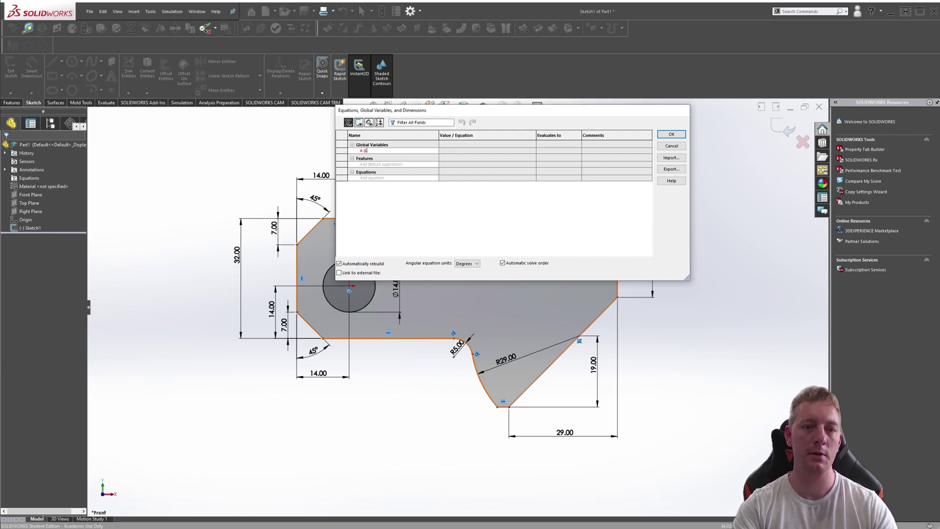
pyautogui.press('Tab')
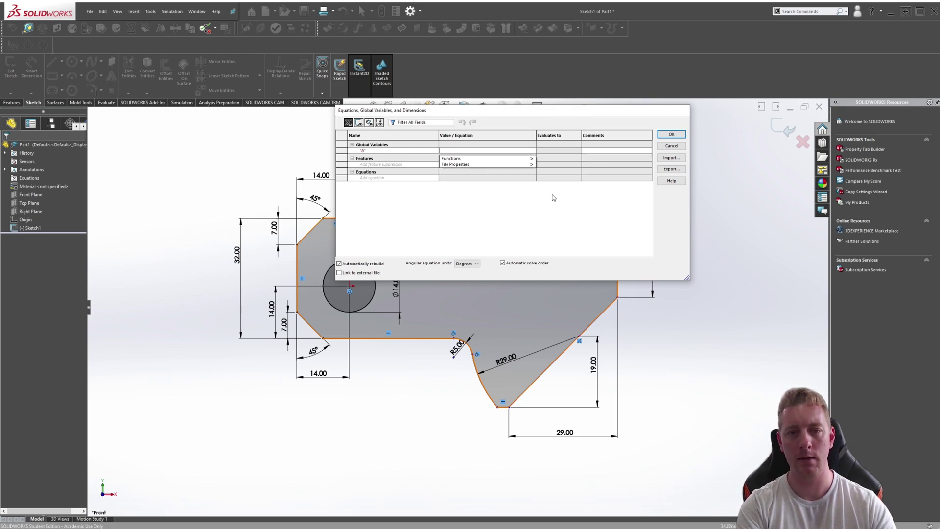
pyautogui.write('=10')
pyautogui.click(596, 150)
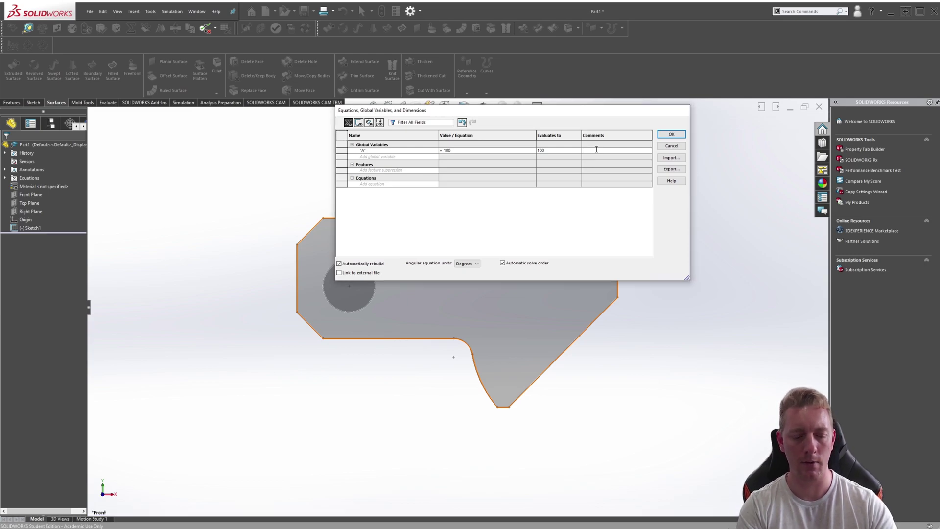
pyautogui.click(383, 156)
pyautogui.write('B')
pyautogui.click(451, 156)
pyautogui.write('60')
pyautogui.press('Return')
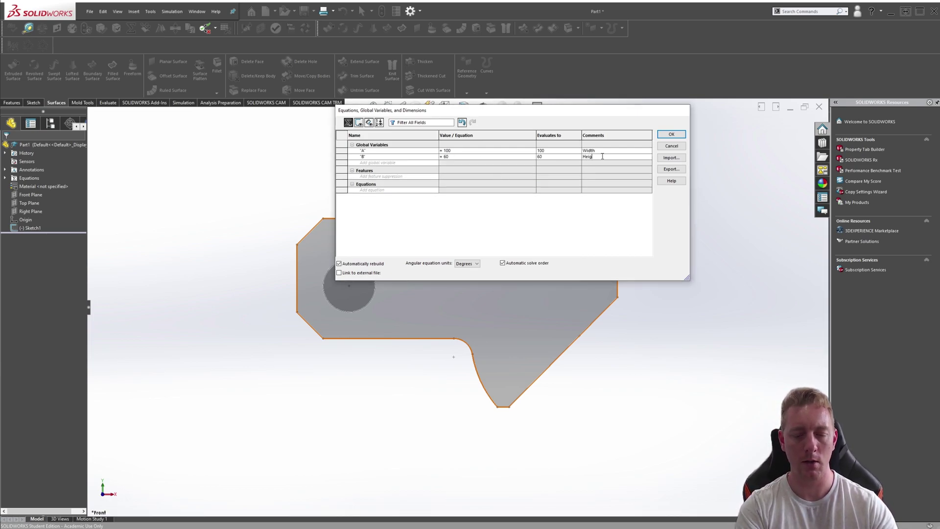
# Step: Check the exam PDF and change global variable A to 81 and B to 57
pyautogui.hotkey('alt', 'Tab')
pyautogui.scroll(-4, 426, 413)
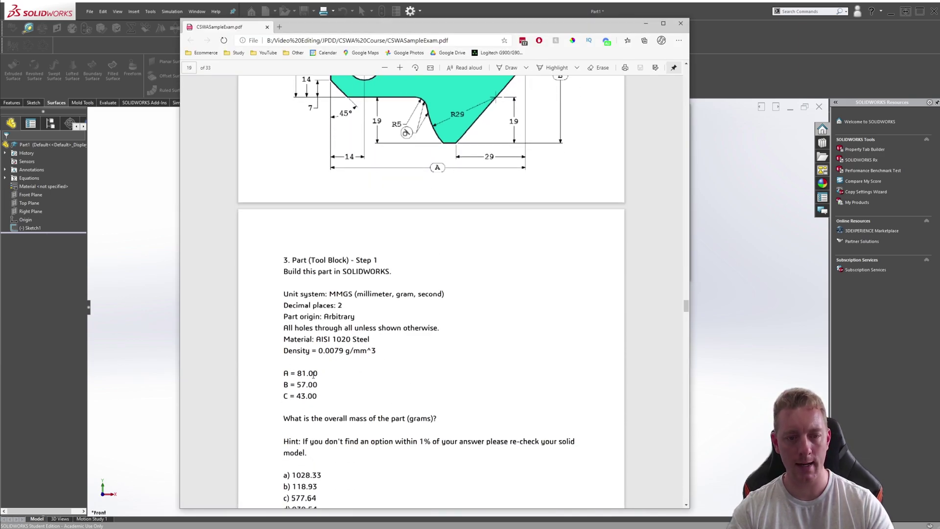
pyautogui.hotkey('alt', 'Tab')
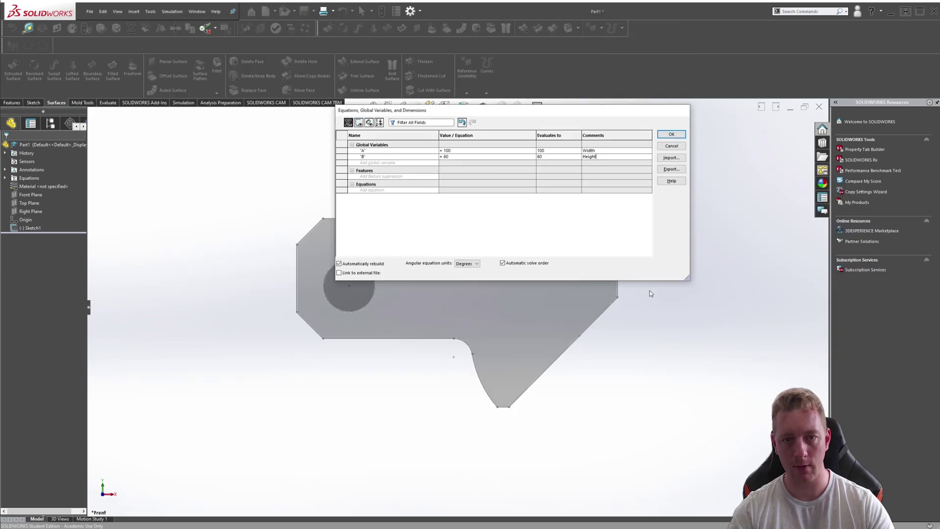
pyautogui.doubleClick(460, 150)
pyautogui.write('=81')
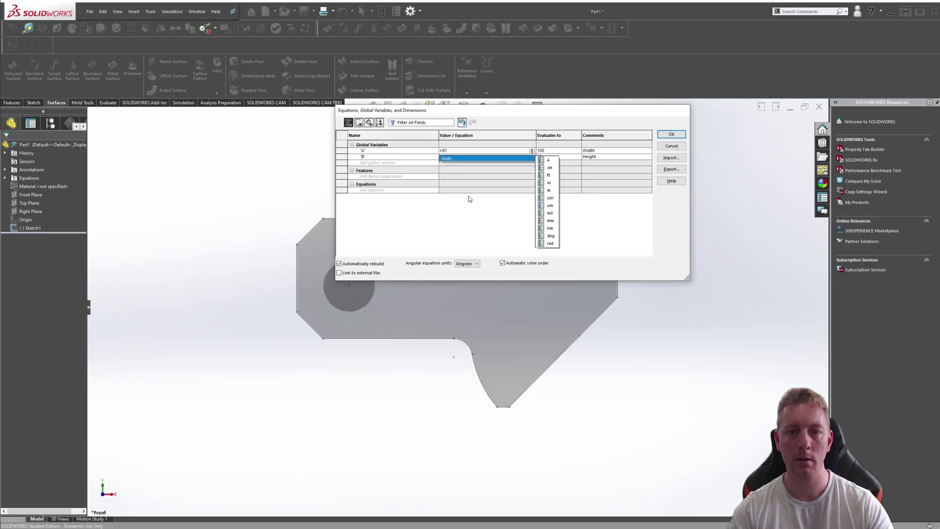
pyautogui.click(448, 157)
pyautogui.press('Tab')
pyautogui.click(450, 157)
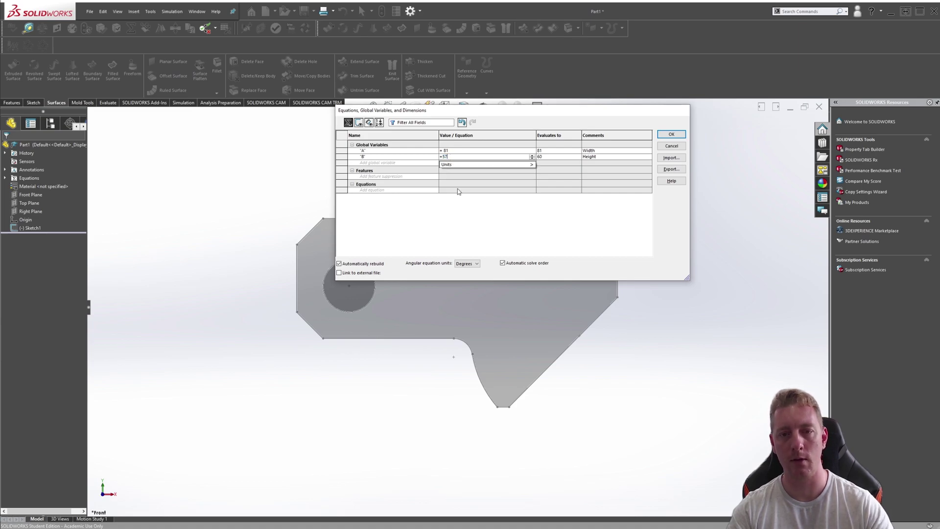
# Step: Add global variable C = 43 with comment Extrusion and confirm the equations
pyautogui.hotkey('alt', 'Tab')
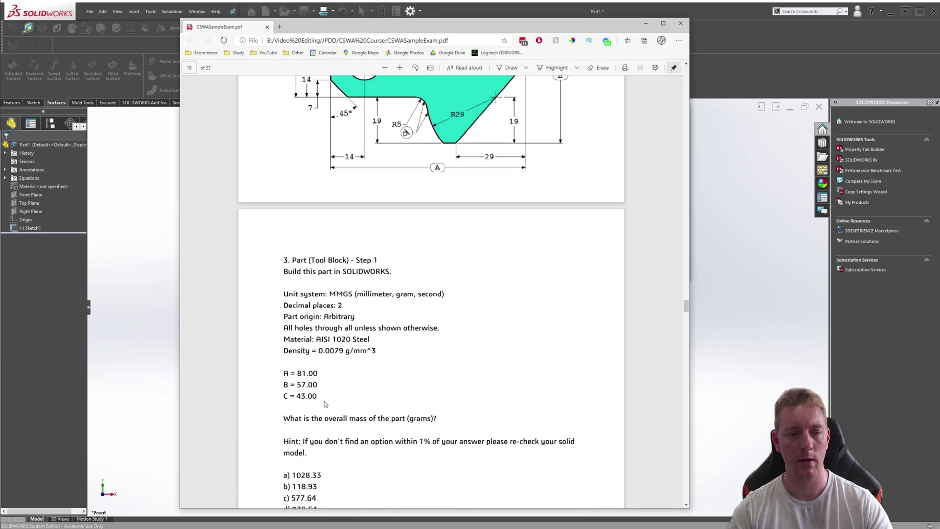
pyautogui.scroll(7, 325, 404)
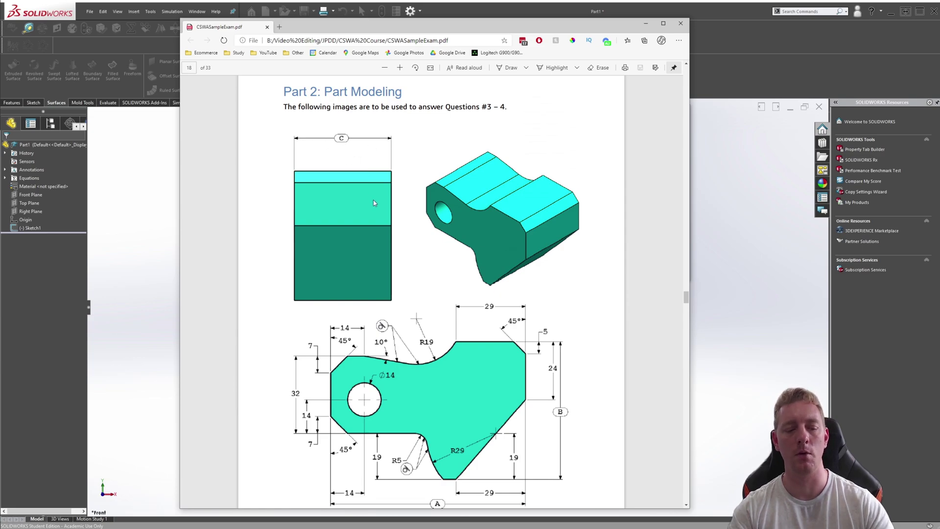
pyautogui.scroll(-8, 373, 203)
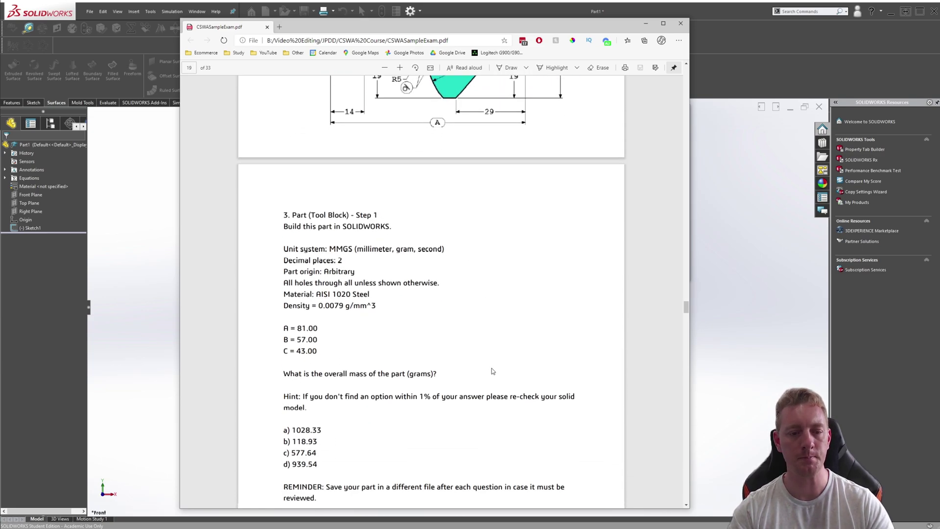
pyautogui.hotkey('alt', 'Tab')
pyautogui.click(449, 163)
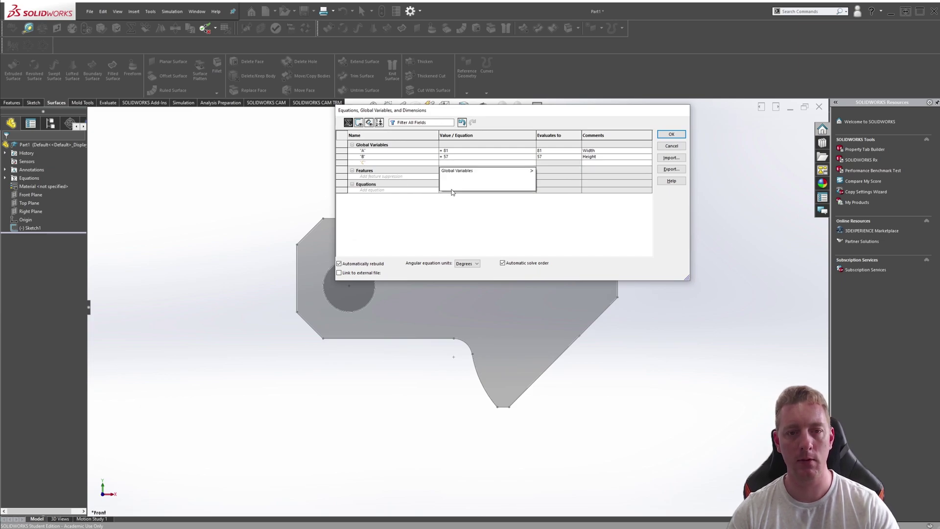
pyautogui.hotkey('alt', 'Tab')
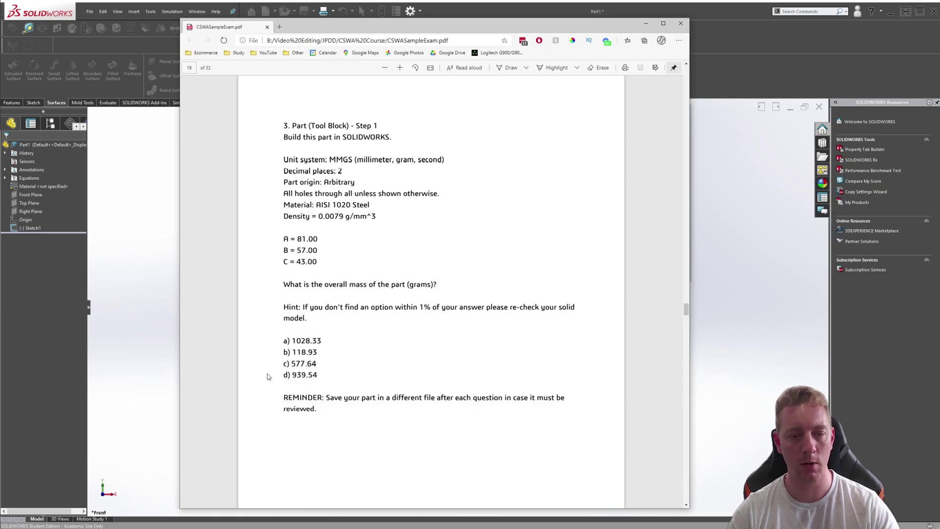
pyautogui.hotkey('alt', 'Tab')
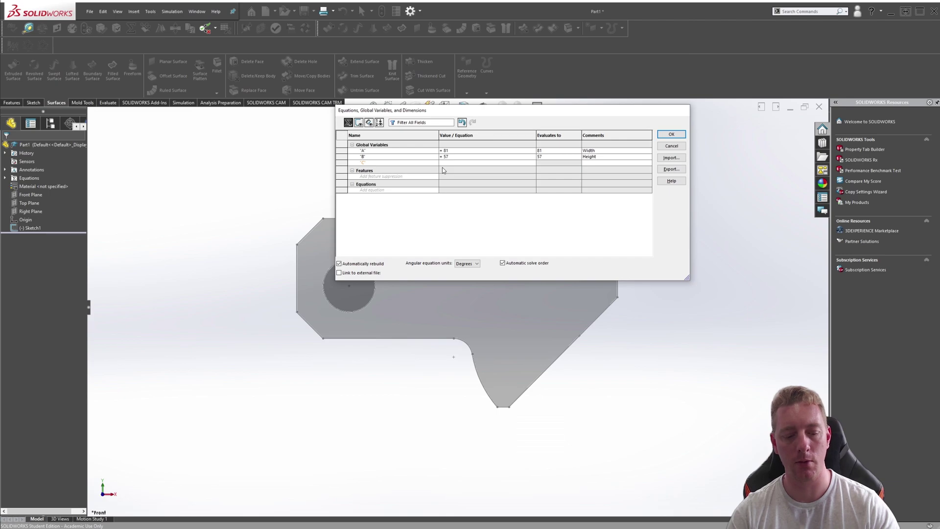
pyautogui.write('43')
pyautogui.click(591, 162)
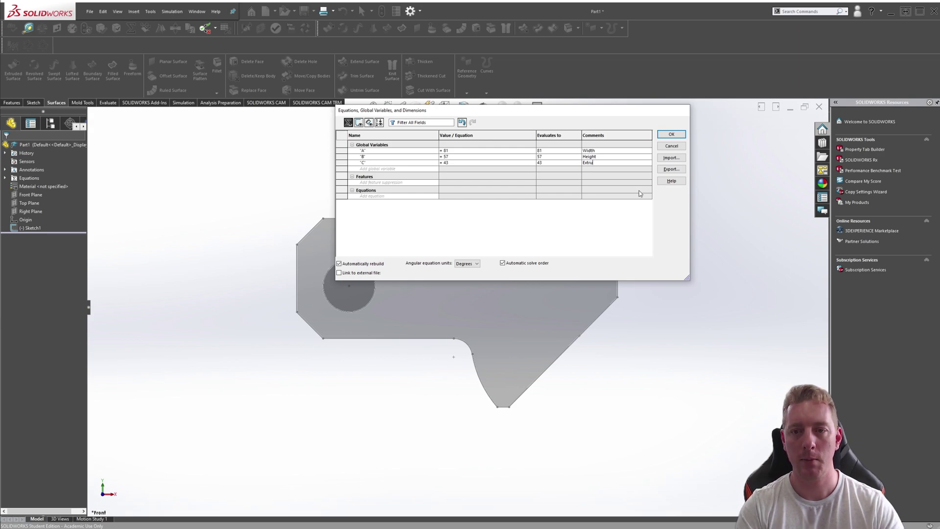
pyautogui.write('Extrusion')
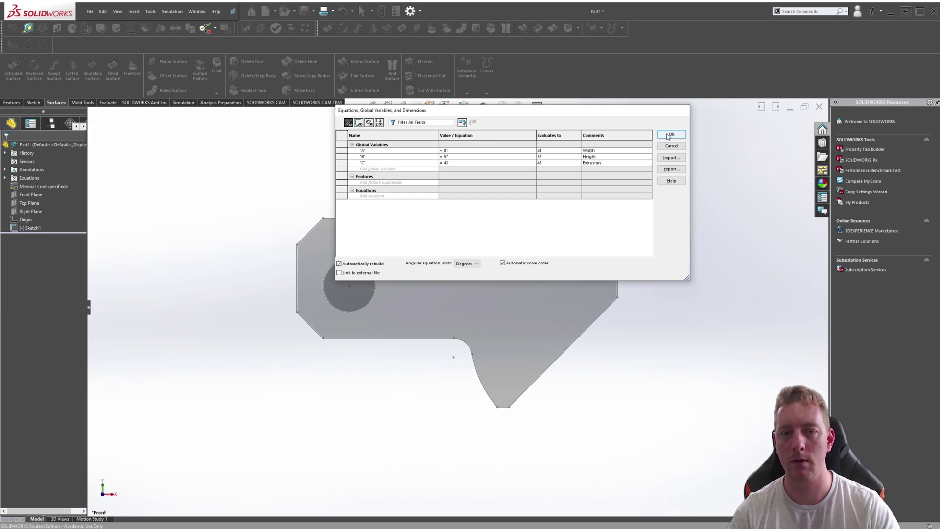
pyautogui.click(669, 136)
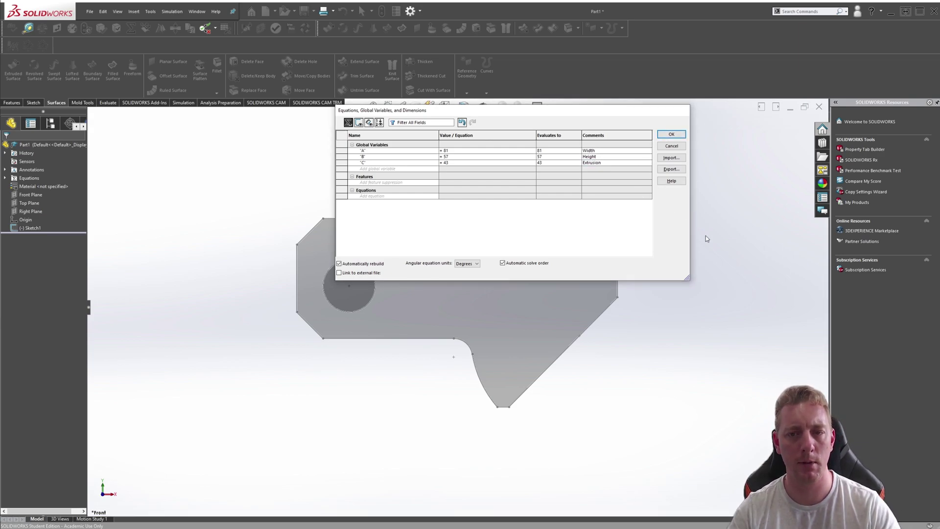
# Step: In Sketch1, add an overall width dimension linked to global variable A (81)
pyautogui.click(669, 135)
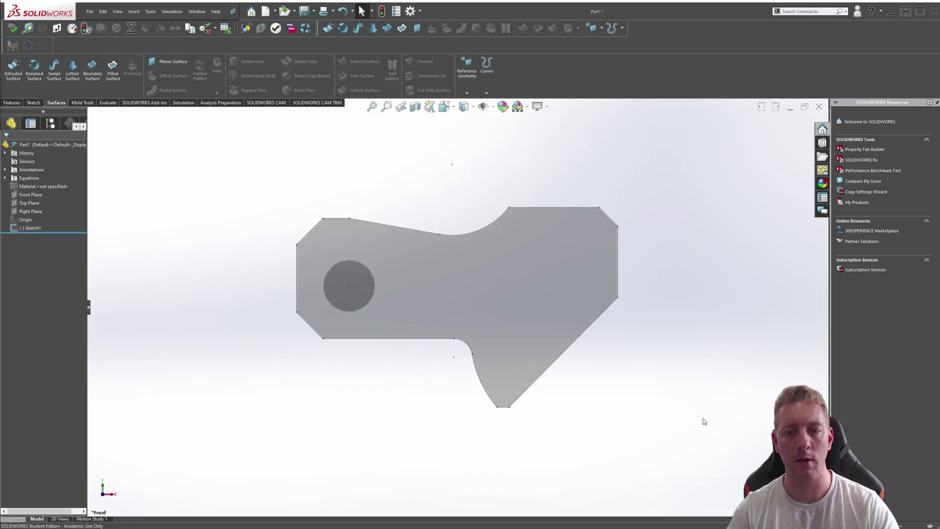
pyautogui.click(29, 228)
pyautogui.click(38, 189)
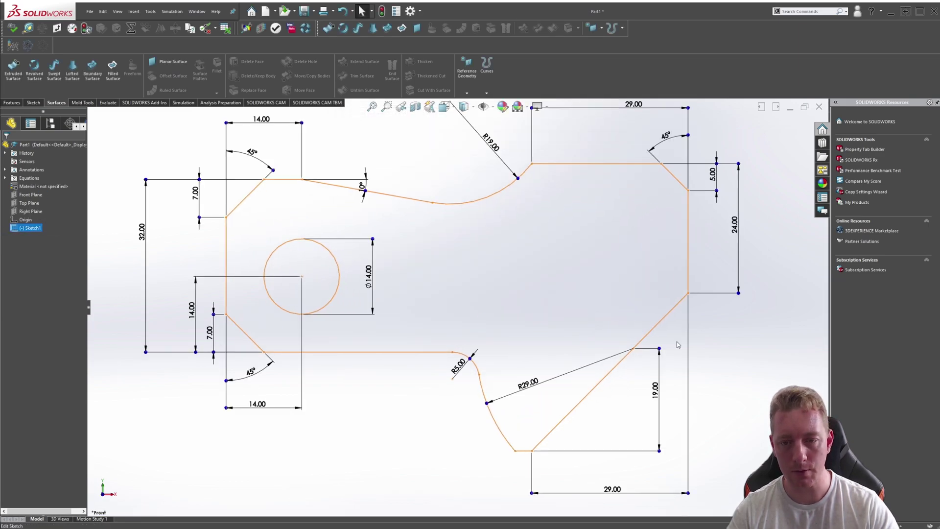
pyautogui.press('s')
pyautogui.click(412, 413)
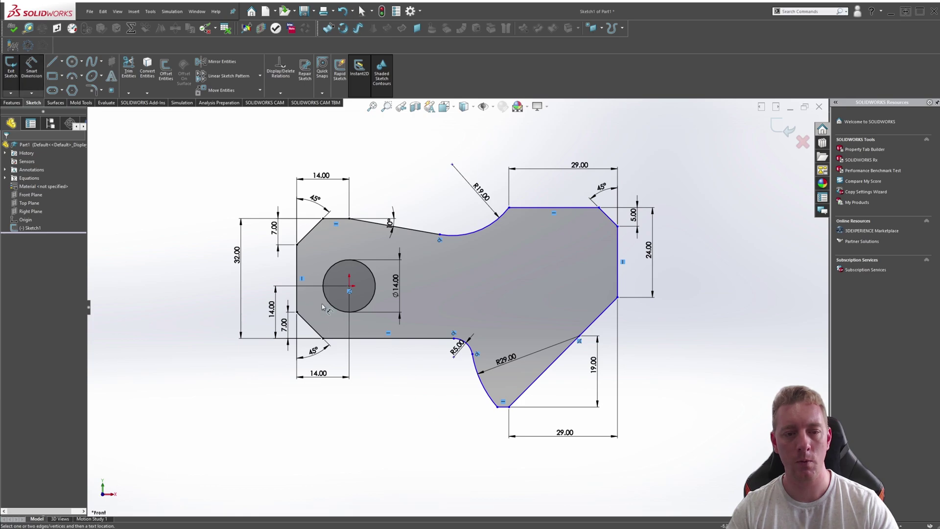
pyautogui.click(297, 287)
pyautogui.click(618, 264)
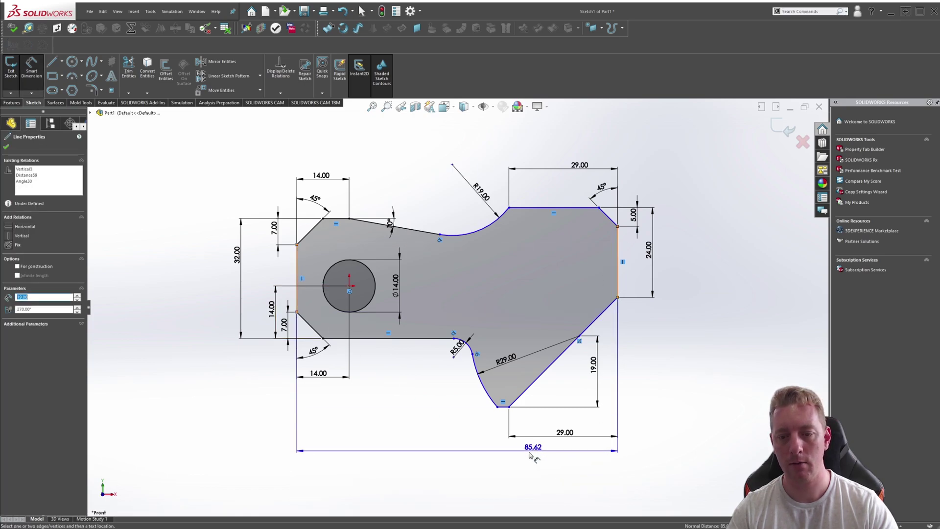
pyautogui.click(527, 457)
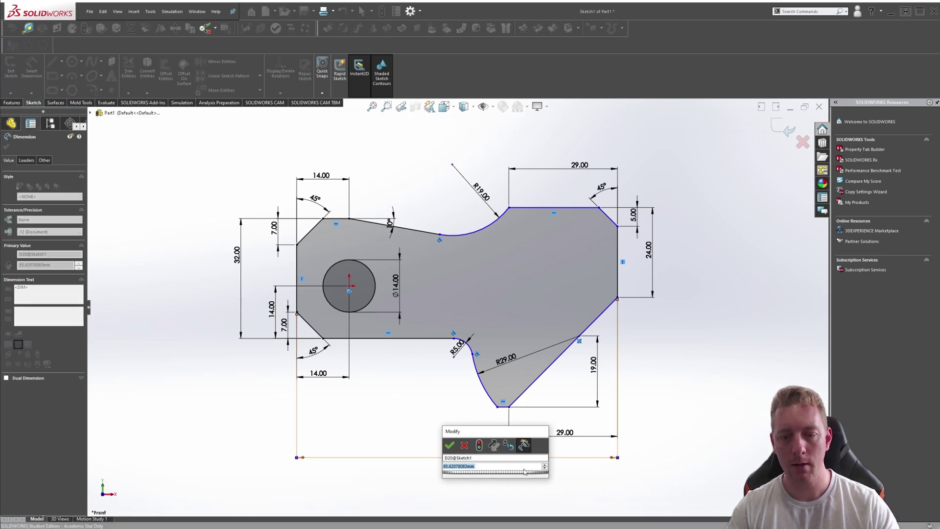
pyautogui.write('=')
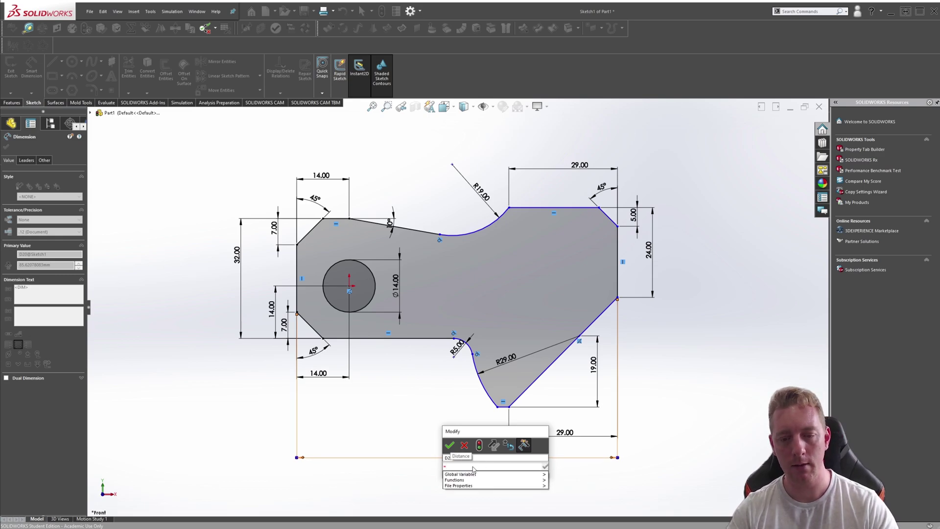
pyautogui.moveTo(471, 475)
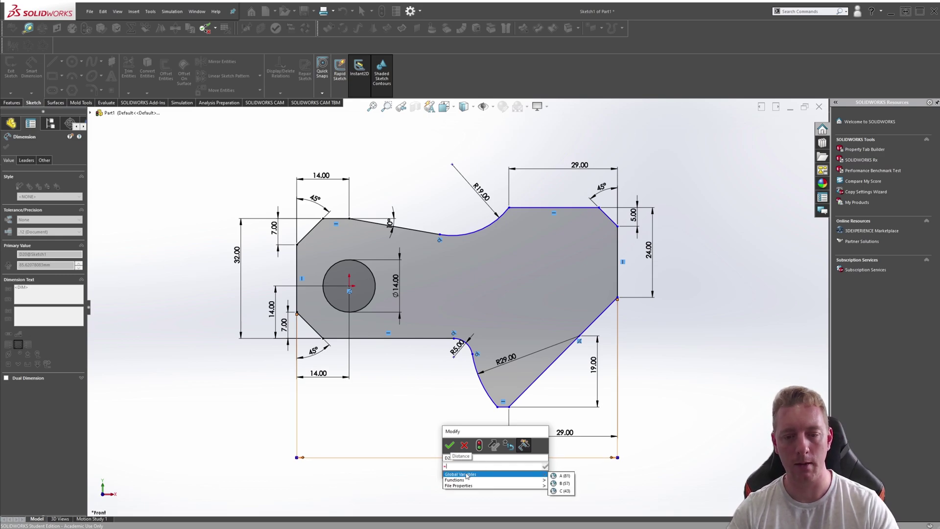
pyautogui.click(567, 478)
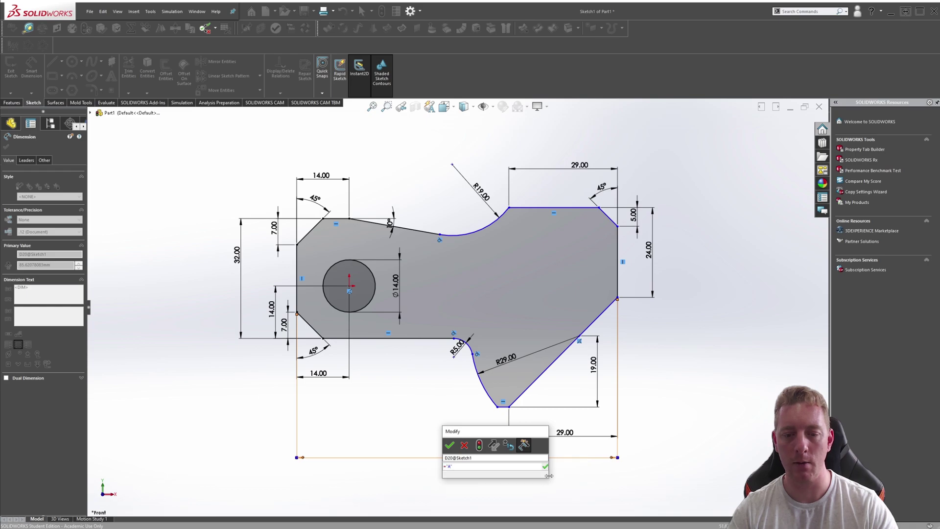
pyautogui.click(449, 445)
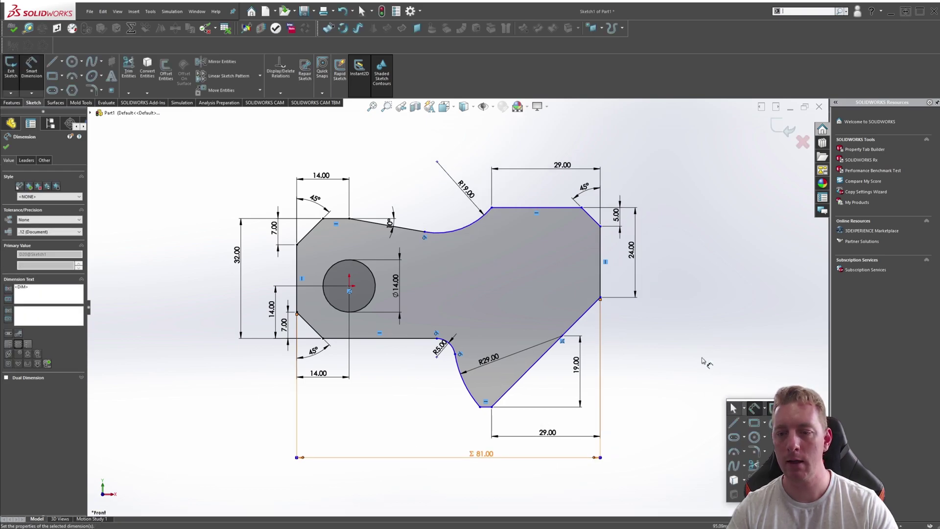
# Step: Add an overall height dimension linked to global variable B, reading 57.00
pyautogui.click(536, 208)
pyautogui.click(493, 407)
pyautogui.click(665, 345)
pyautogui.write('=')
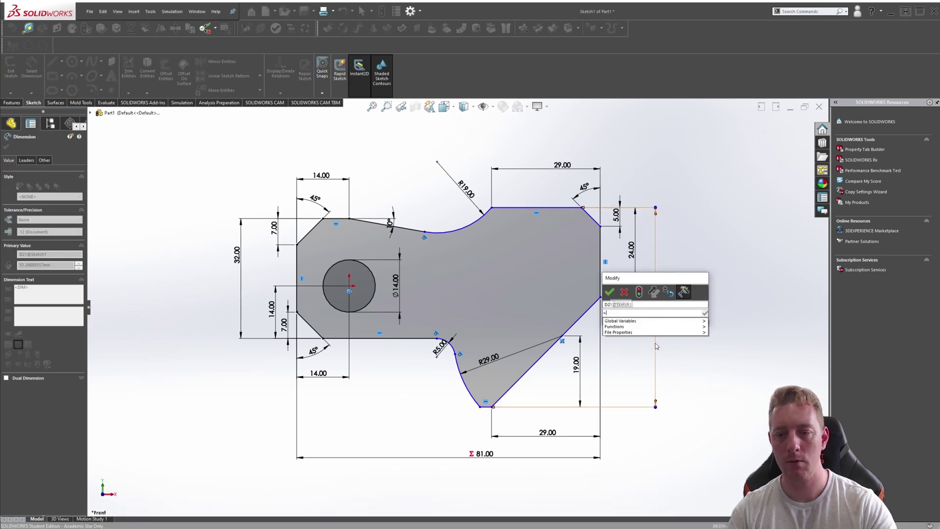
pyautogui.moveTo(695, 321)
pyautogui.click(725, 330)
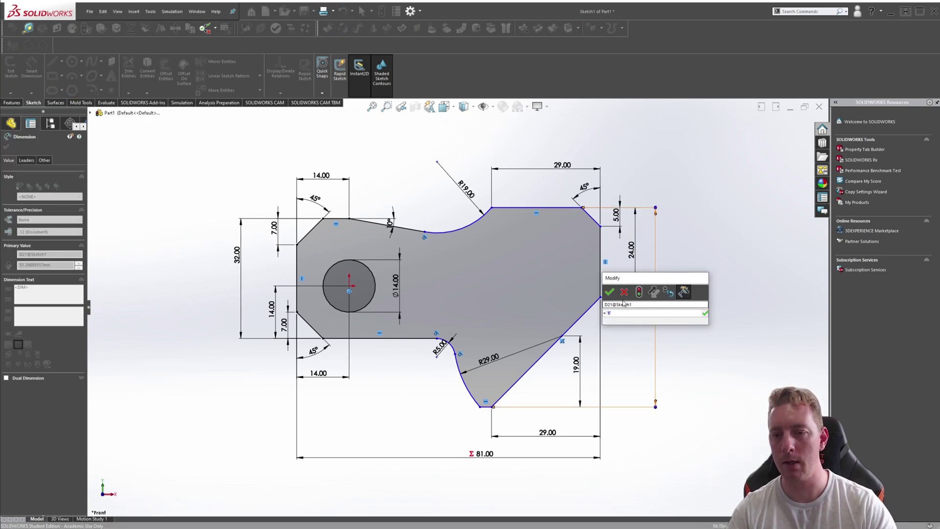
pyautogui.press('Return')
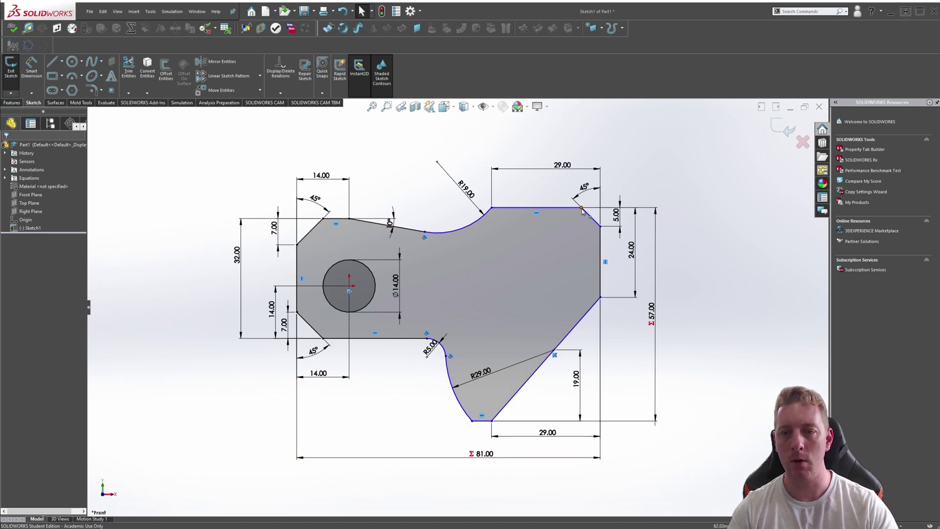
# Step: Drag the top-right chamfer corner to show that the sketch is still under-defined
pyautogui.moveTo(582, 208)
pyautogui.mouseDown()
pyautogui.moveTo(568, 220)
pyautogui.moveTo(567, 197)
pyautogui.mouseUp()
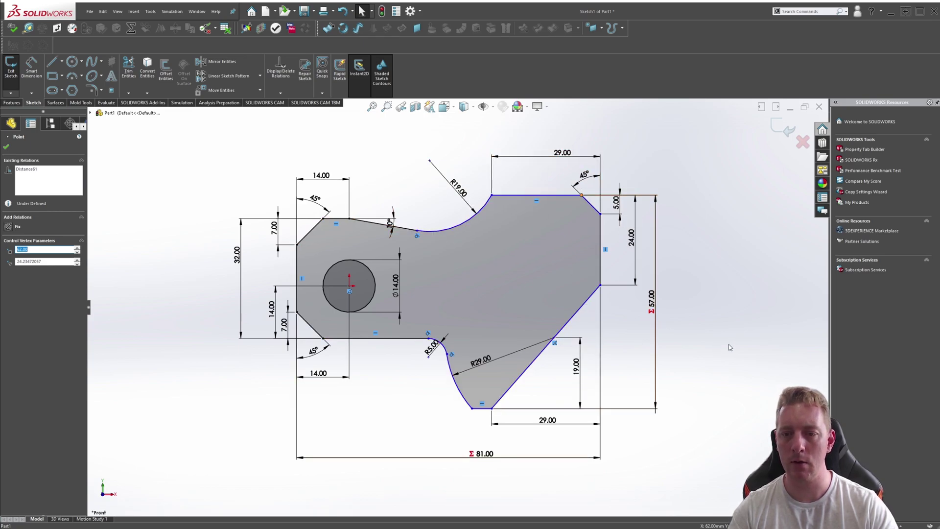
# Step: Bring up the exam PDF's Tool Block drawing on page 18
pyautogui.hotkey('alt', 'Tab')
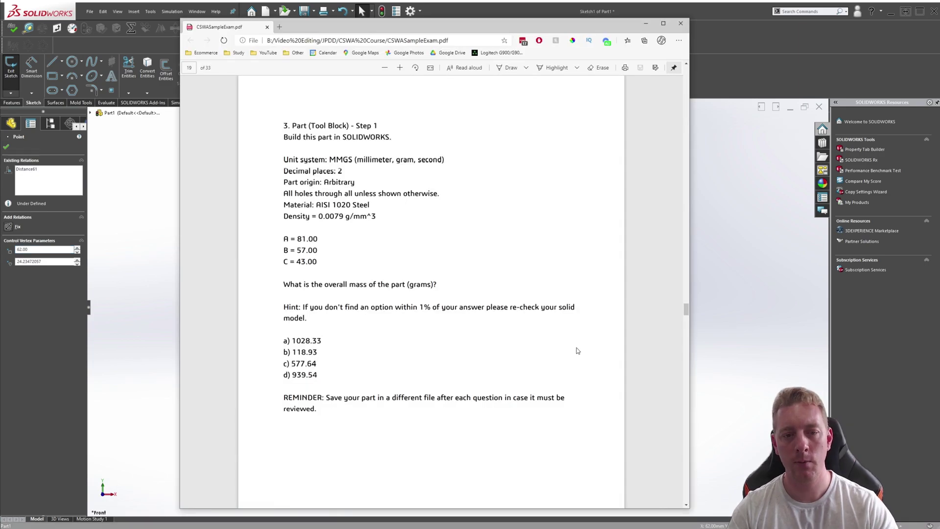
pyautogui.scroll(1, 479, 324)
pyautogui.scroll(8, 480, 324)
pyautogui.scroll(-2, 634, 372)
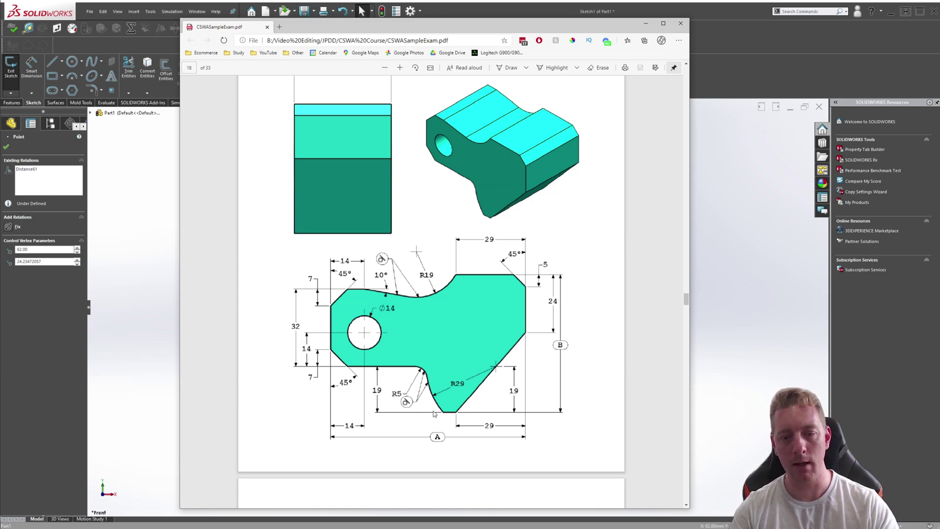
# Step: Dimension the lower-left horizontal edge 19 mm above the sketch's bottom edge
pyautogui.click(700, 361)
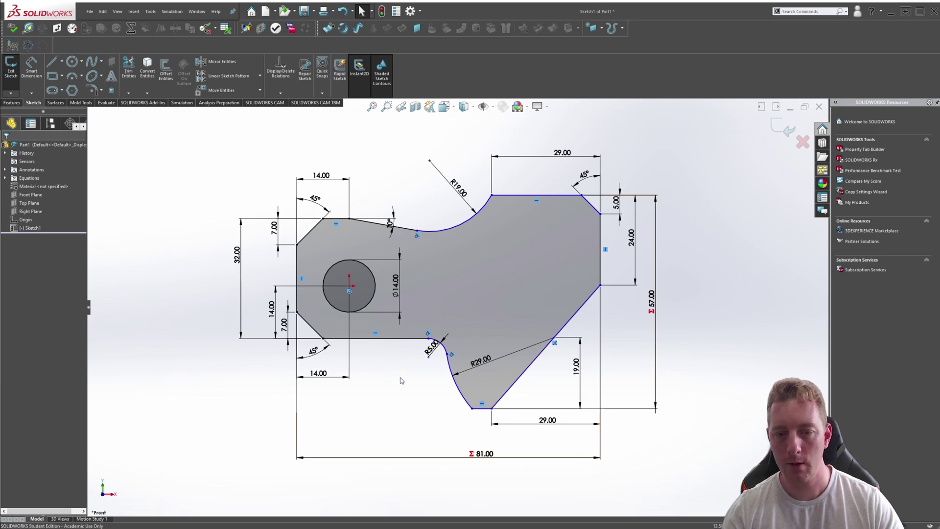
pyautogui.rightClick(401, 380)
pyautogui.click(431, 387)
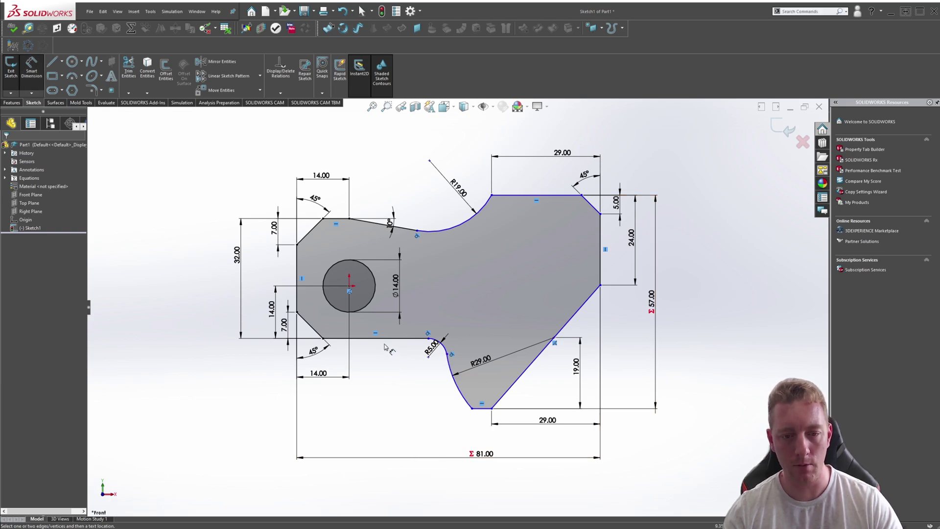
pyautogui.click(387, 338)
pyautogui.click(482, 408)
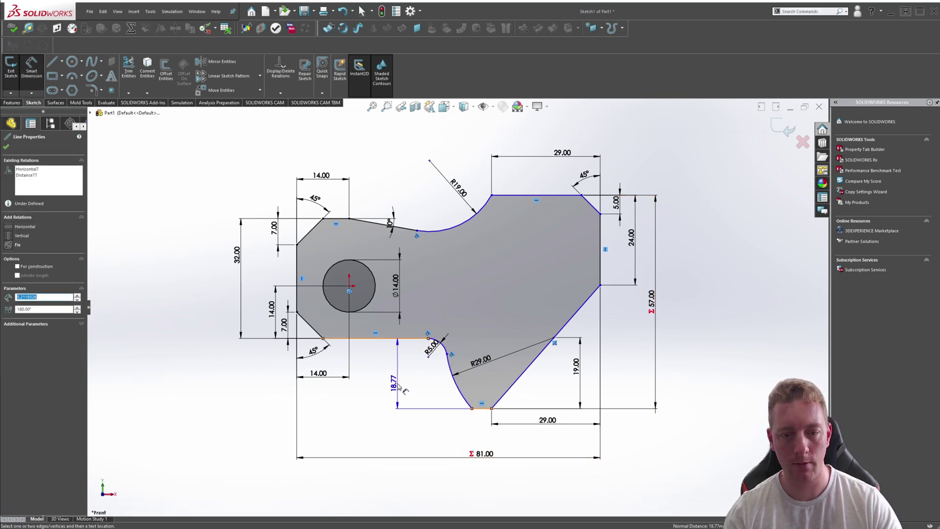
pyautogui.click(400, 388)
pyautogui.write('19')
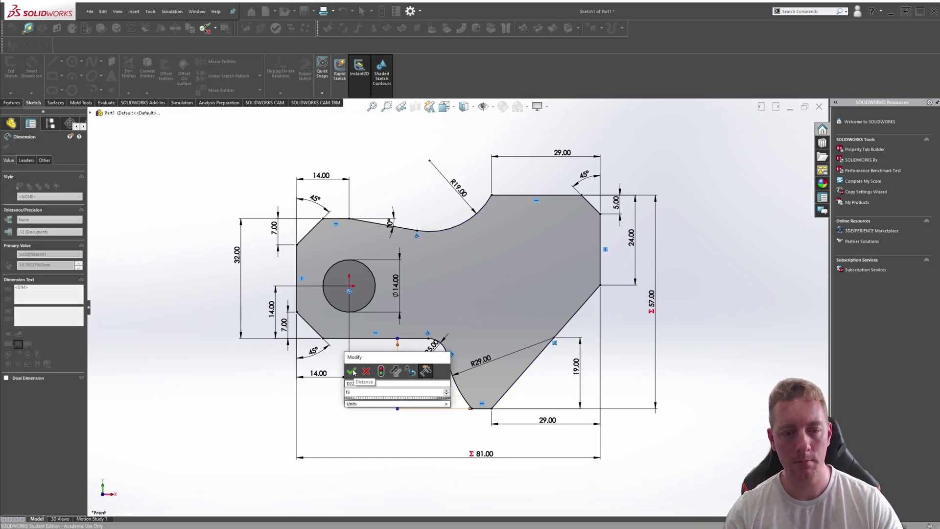
pyautogui.press('Return')
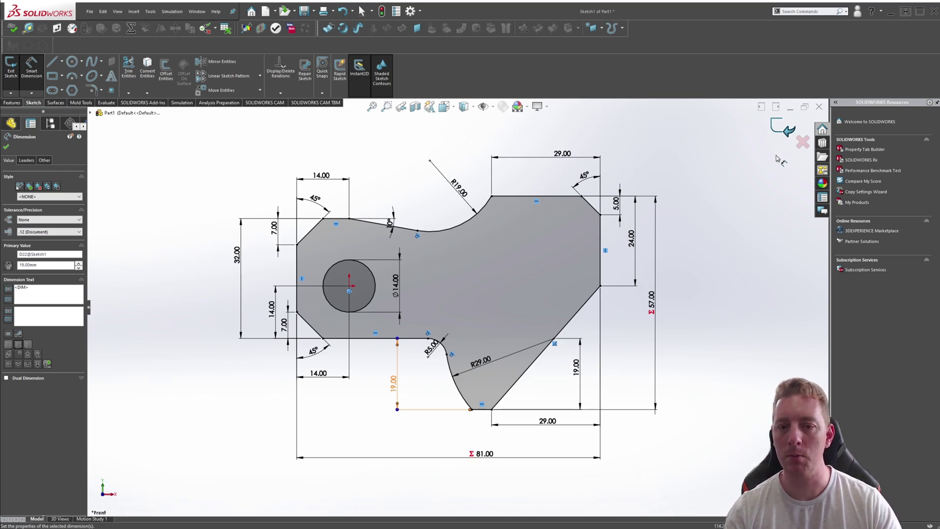
# Step: Extrude the sketch mid-plane with depth set to global variable C
pyautogui.click(783, 127)
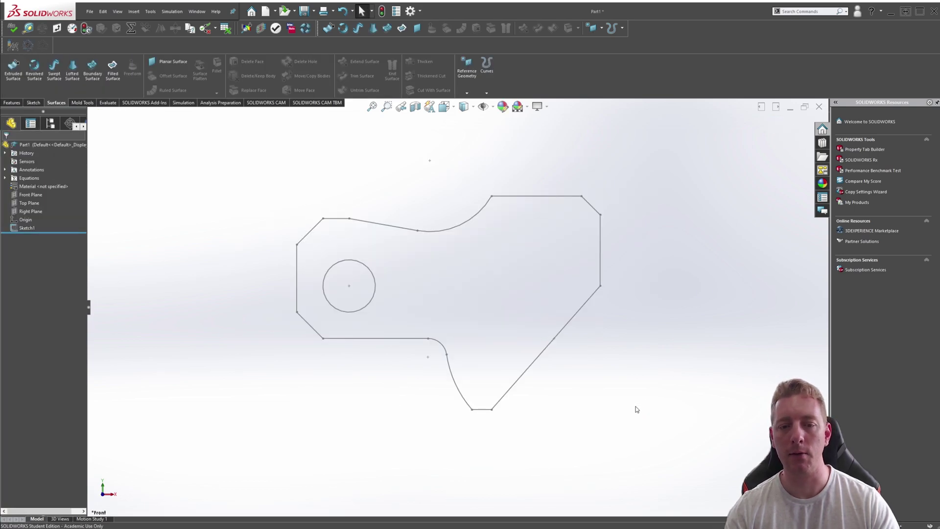
pyautogui.hotkey('ctrl', '7')
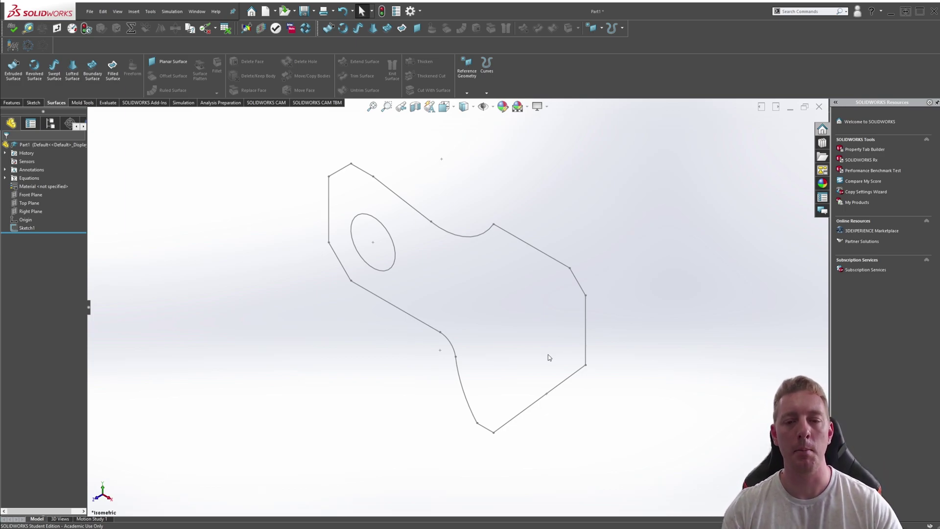
pyautogui.click(11, 103)
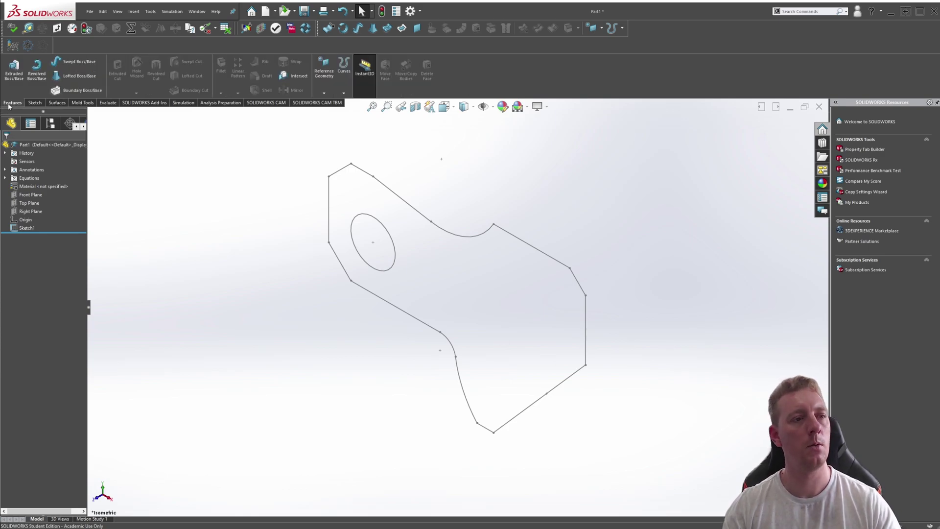
pyautogui.click(14, 73)
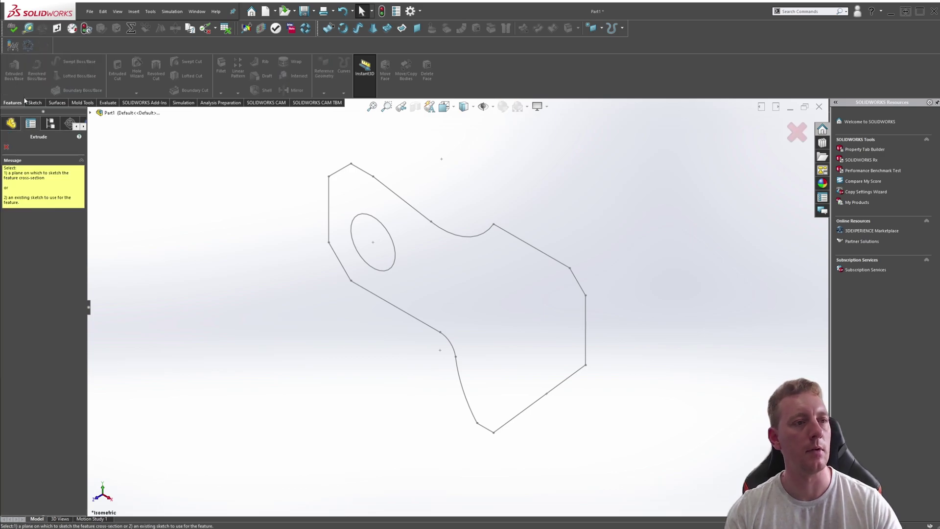
pyautogui.click(390, 190)
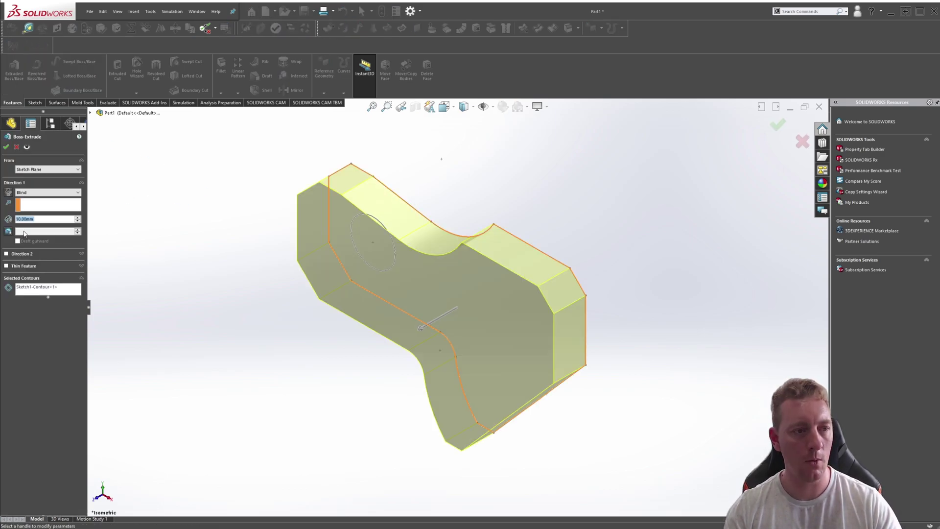
pyautogui.click(63, 193)
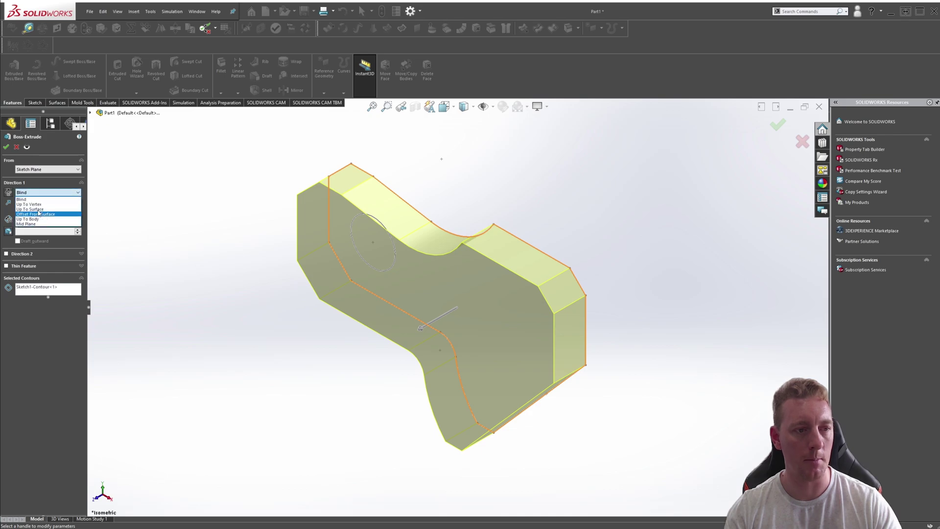
pyautogui.click(27, 224)
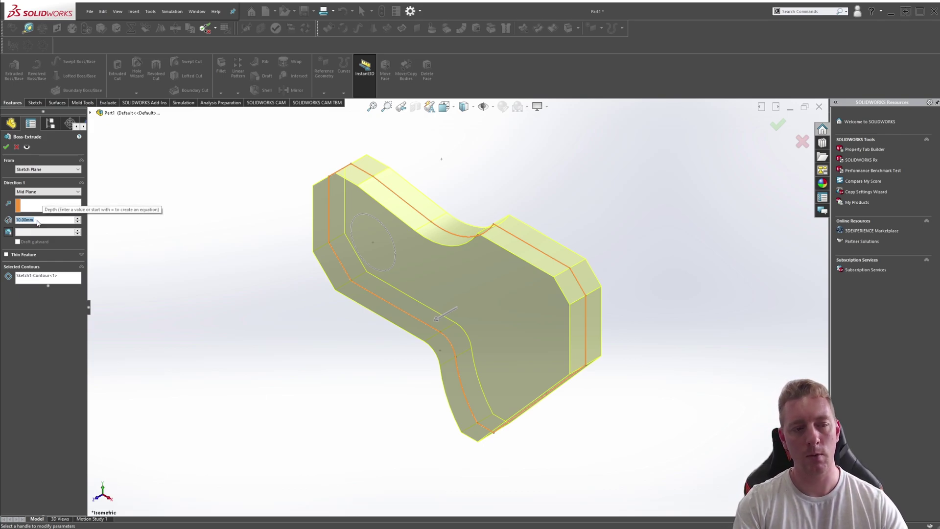
pyautogui.write('=')
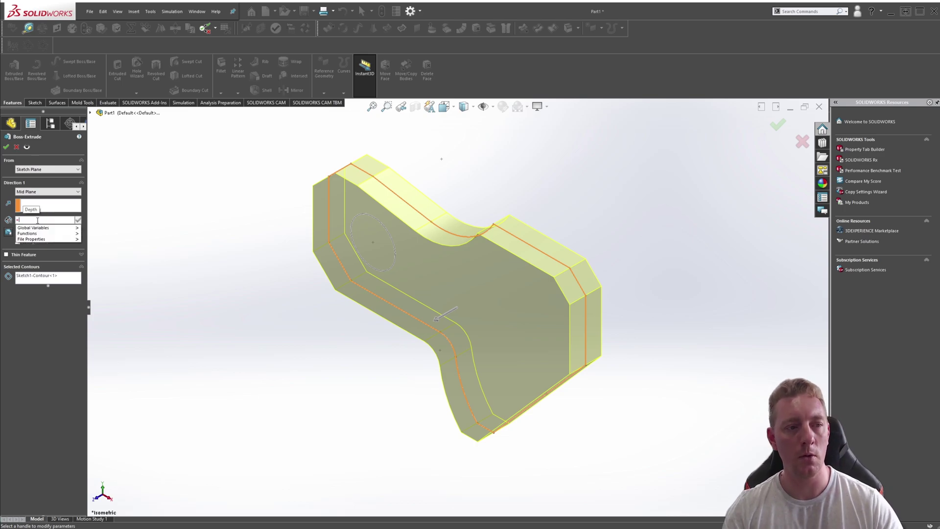
pyautogui.moveTo(68, 228)
pyautogui.click(97, 244)
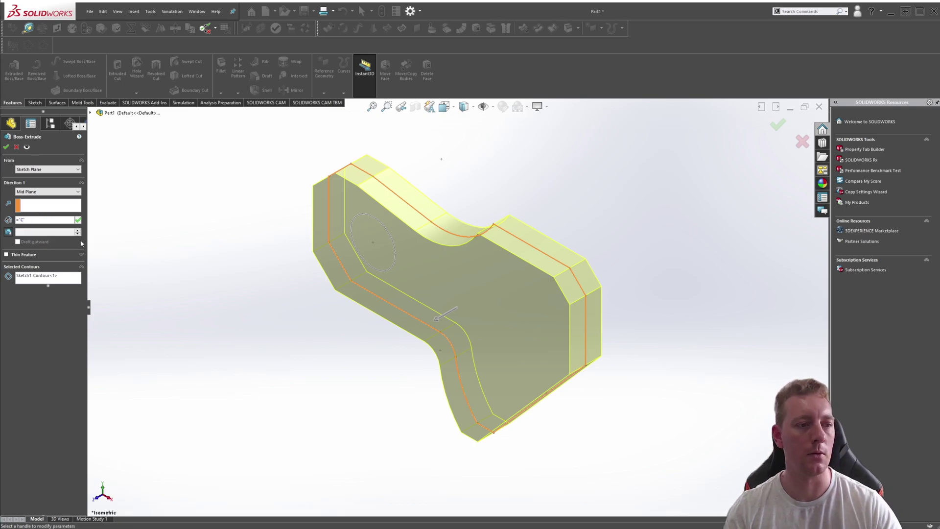
pyautogui.click(6, 147)
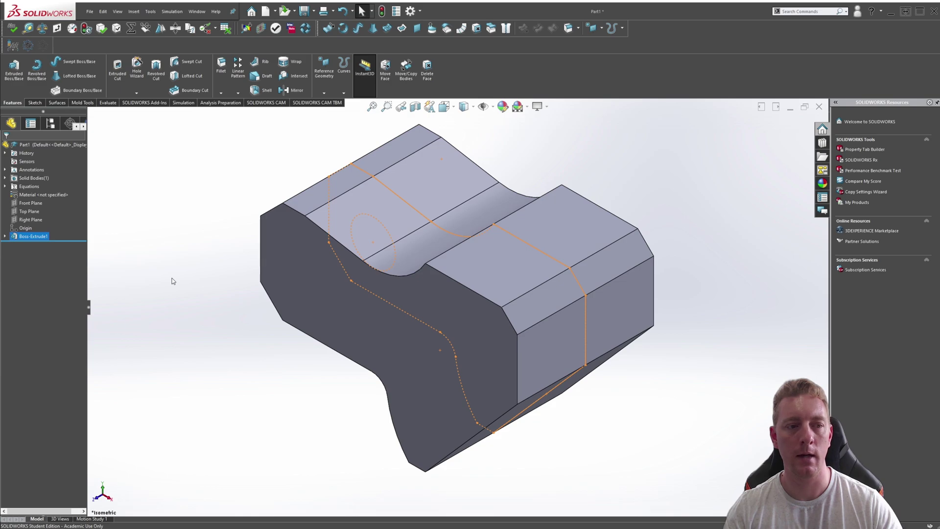
# Step: Edit Boss-Extrude1 to include the circle contour so the hole cuts through
pyautogui.click(24, 236)
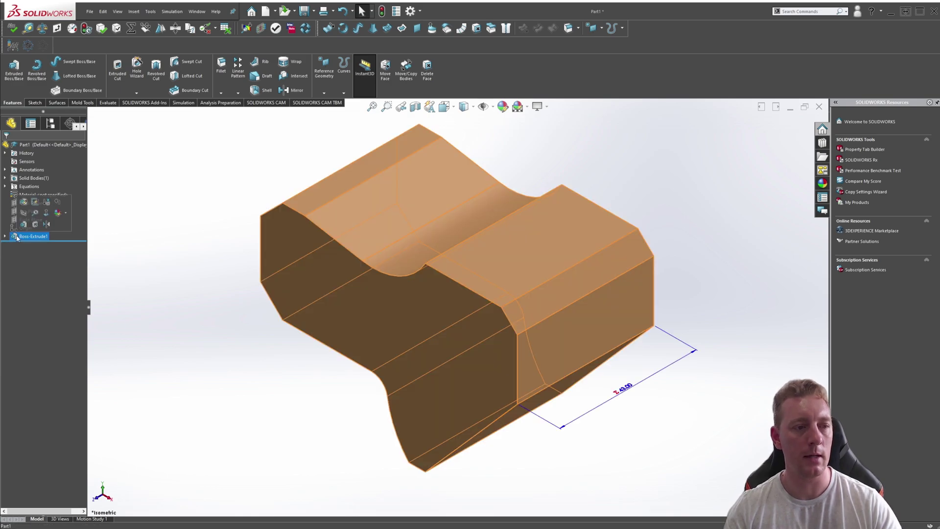
pyautogui.click(23, 202)
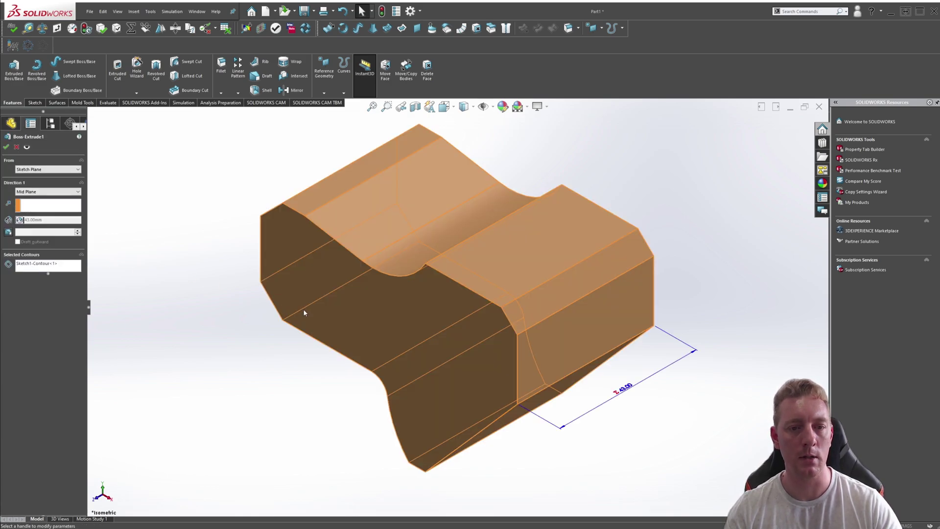
pyautogui.click(30, 266)
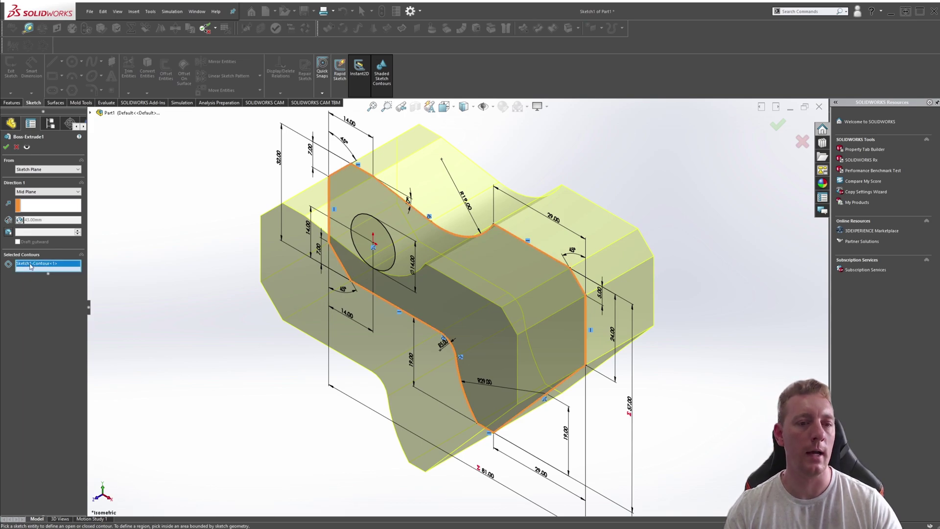
pyautogui.click(384, 238)
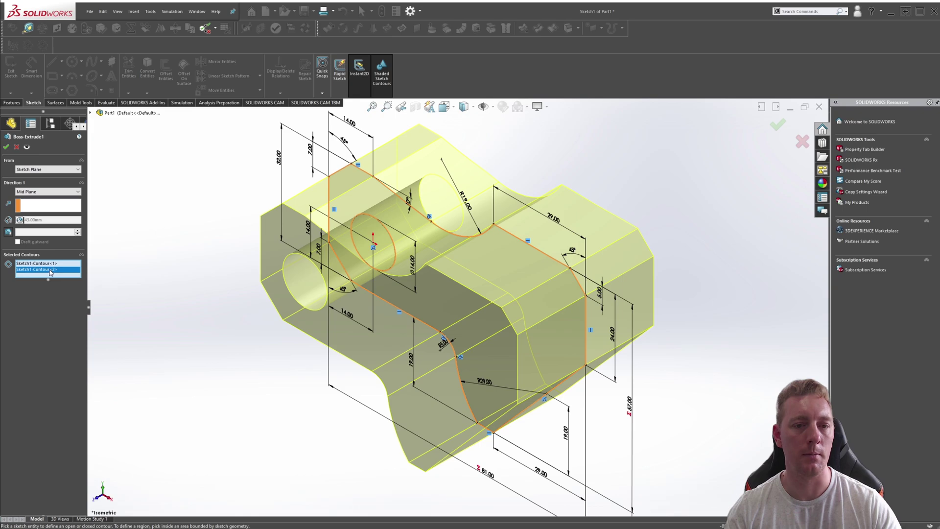
pyautogui.press('Return')
pyautogui.moveTo(260, 343)
pyautogui.mouseDown(button='middle')
pyautogui.moveTo(321, 303)
pyautogui.moveTo(248, 327)
pyautogui.moveTo(260, 317)
pyautogui.moveTo(260, 332)
pyautogui.mouseUp(button='middle')
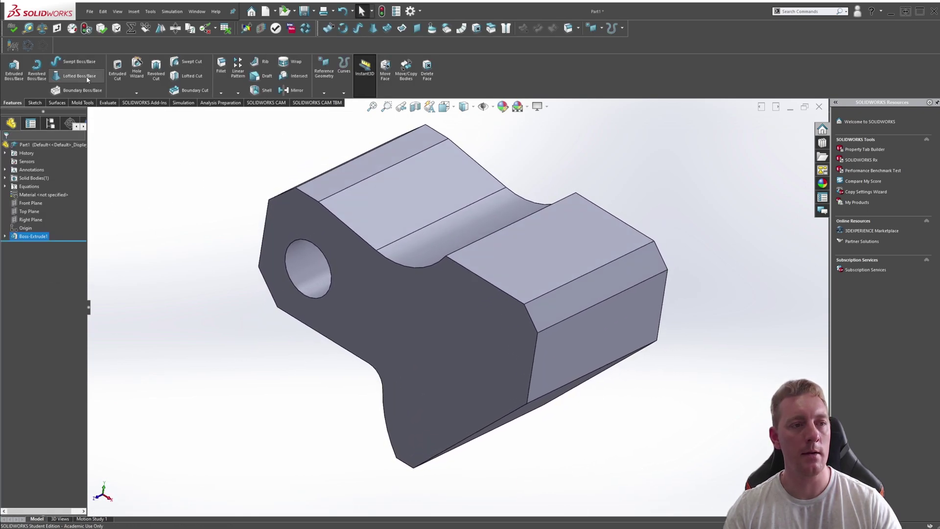
# Step: Change global variable C from 43 to 100 in the Equations editor
pyautogui.click(29, 187)
pyautogui.doubleClick(29, 187)
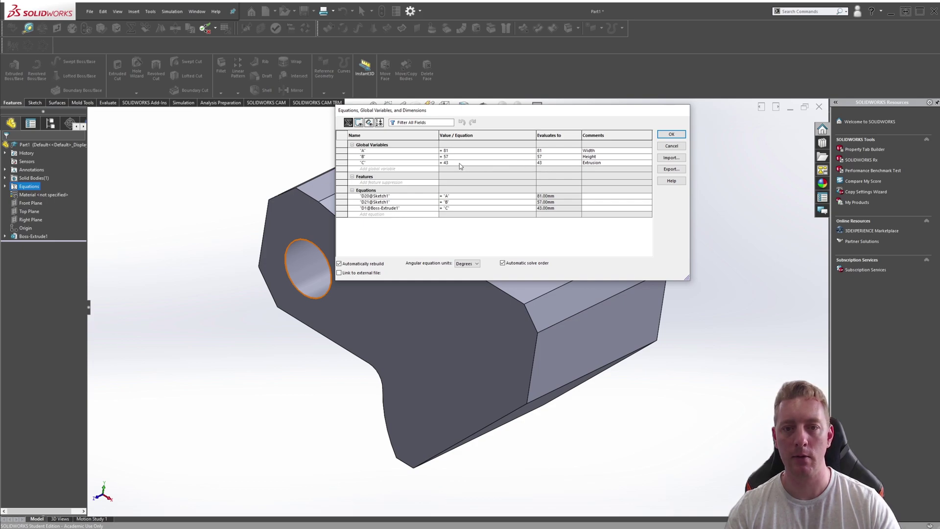
pyautogui.doubleClick(451, 163)
pyautogui.write('100')
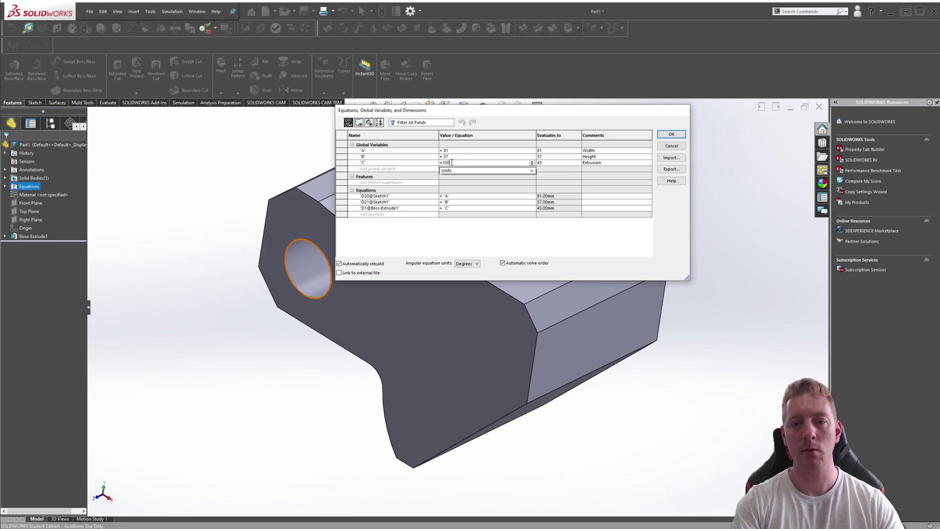
pyautogui.press('Tab')
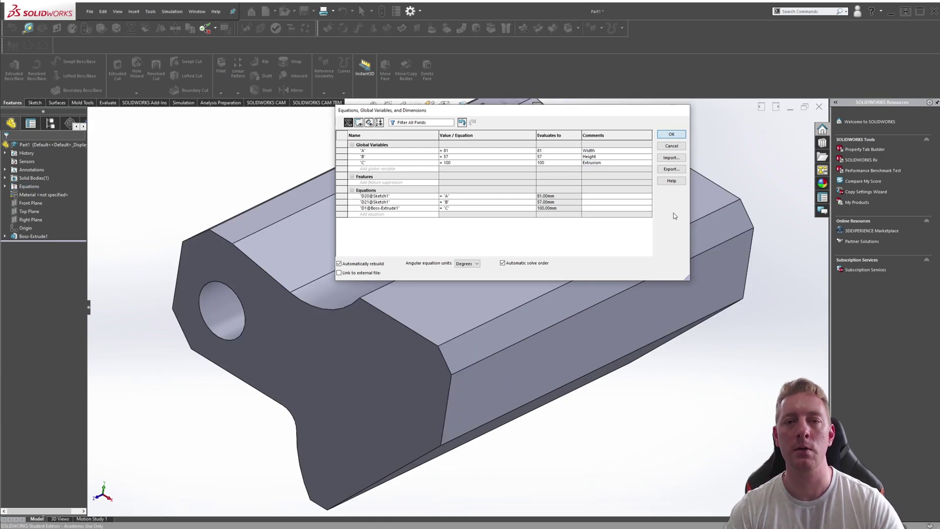
pyautogui.click(671, 134)
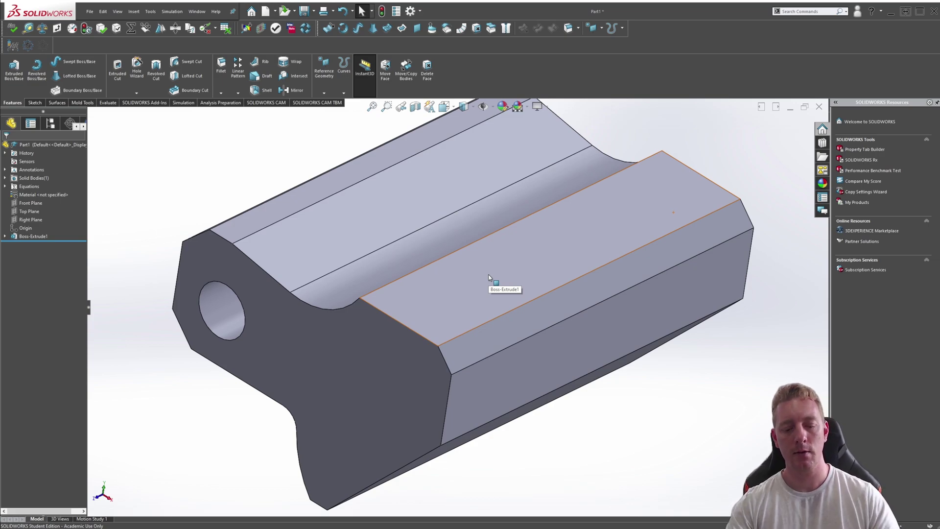
# Step: Switch to the isometric view to see the full 100 mm tool block
pyautogui.hotkey('ctrl', '7')
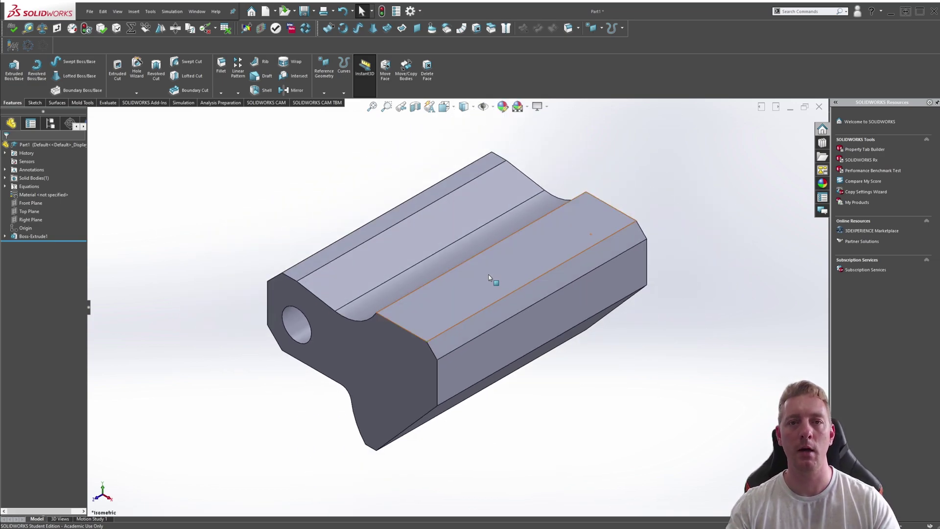